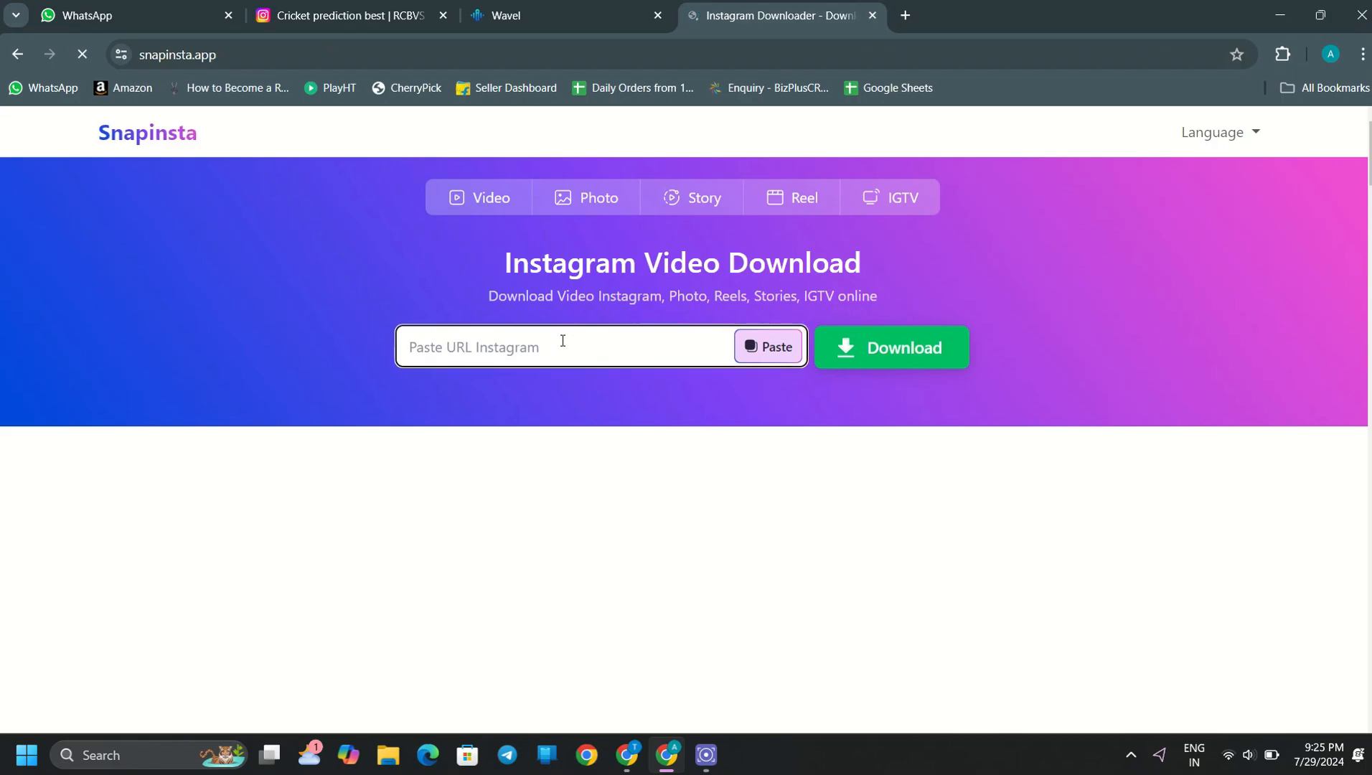
{"action": "type", "text": "https://www.instagram.com/reel/C7D0w_zy-7B/?igsh=MTNhN2E0dmI4cXFzYw=="}
{"action": "left_click", "coordinate": [879, 345]}
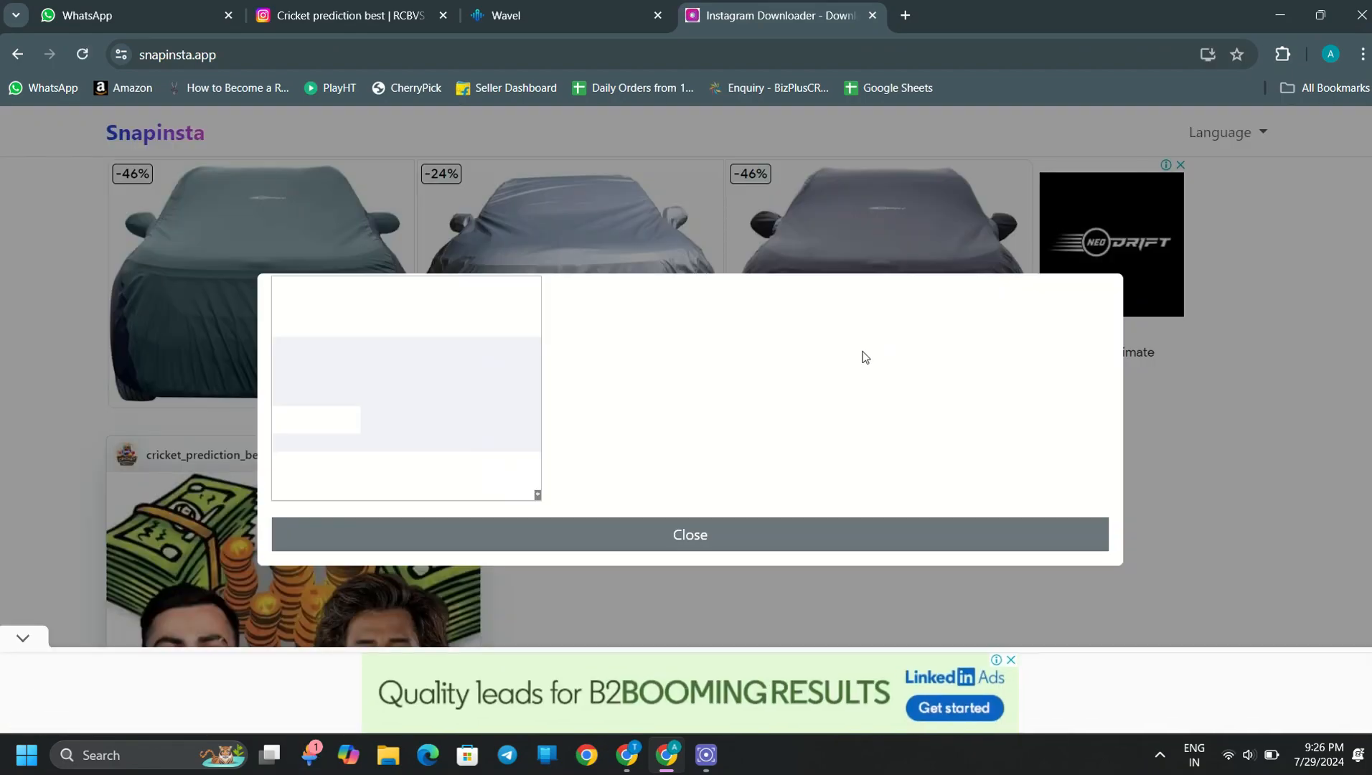
{"action": "left_click", "coordinate": [681, 539]}
{"action": "scroll", "coordinate": [729, 493], "scroll_direction": "down", "scroll_amount": 10}
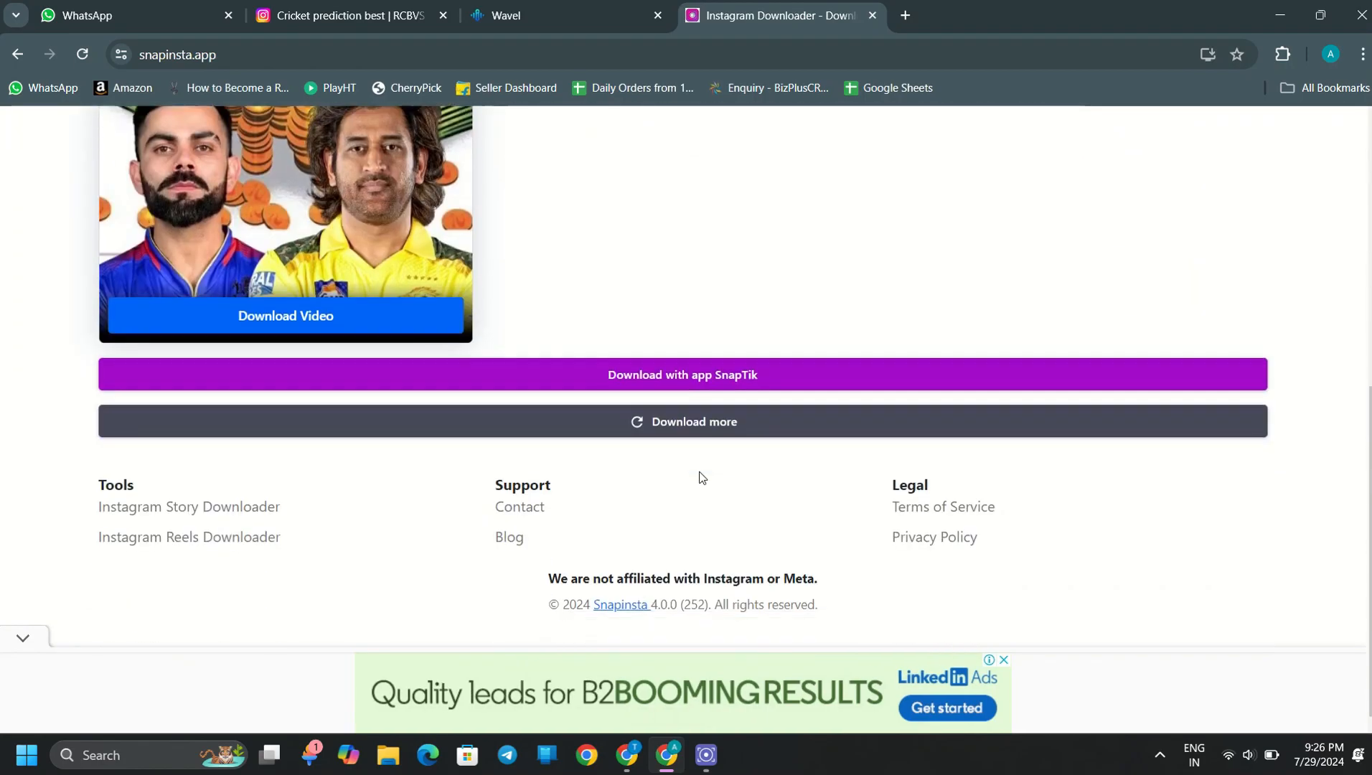
{"action": "left_click", "coordinate": [383, 323]}
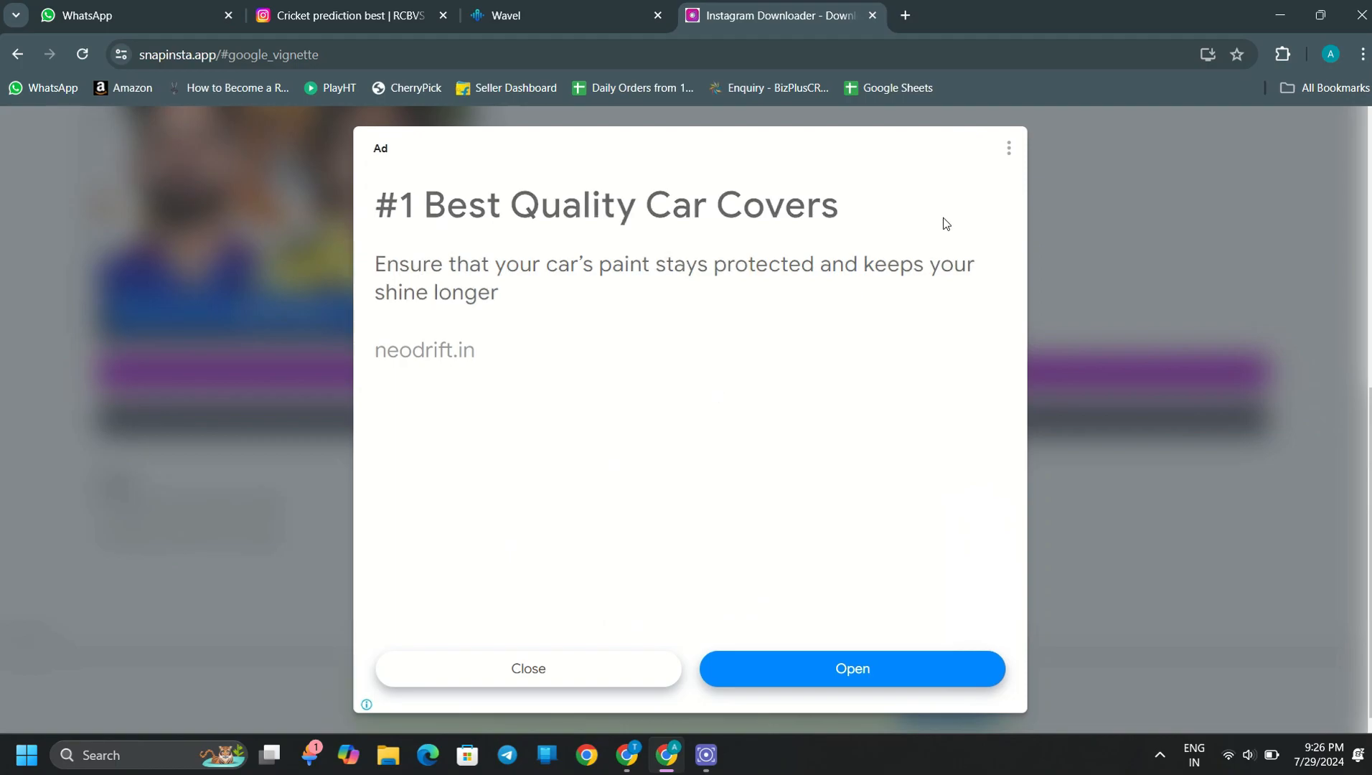
{"action": "left_click", "coordinate": [514, 669]}
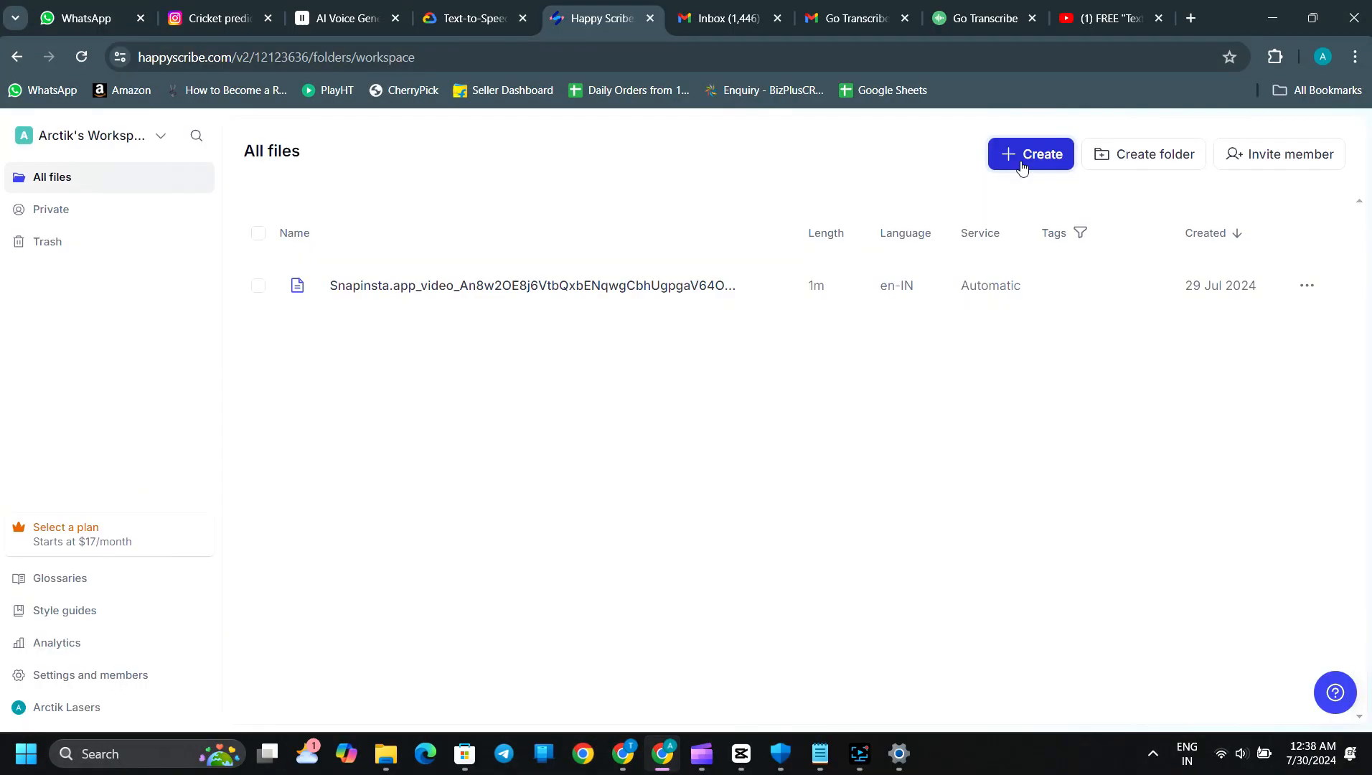
Step: In Happy Scribe, start a new transcript and upload the Snapinsta.app_video file from the Downloads folder
{"action": "left_click", "coordinate": [1021, 159]}
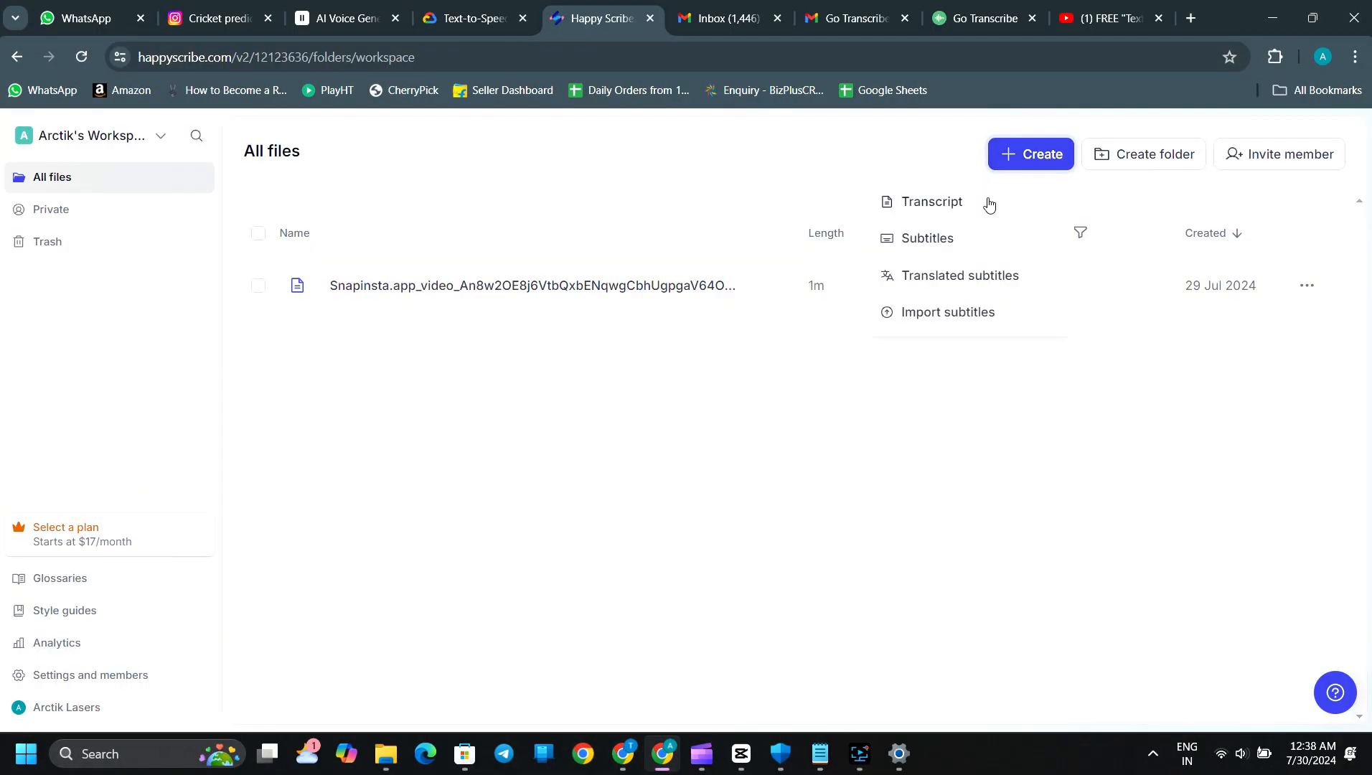
{"action": "left_click", "coordinate": [989, 204]}
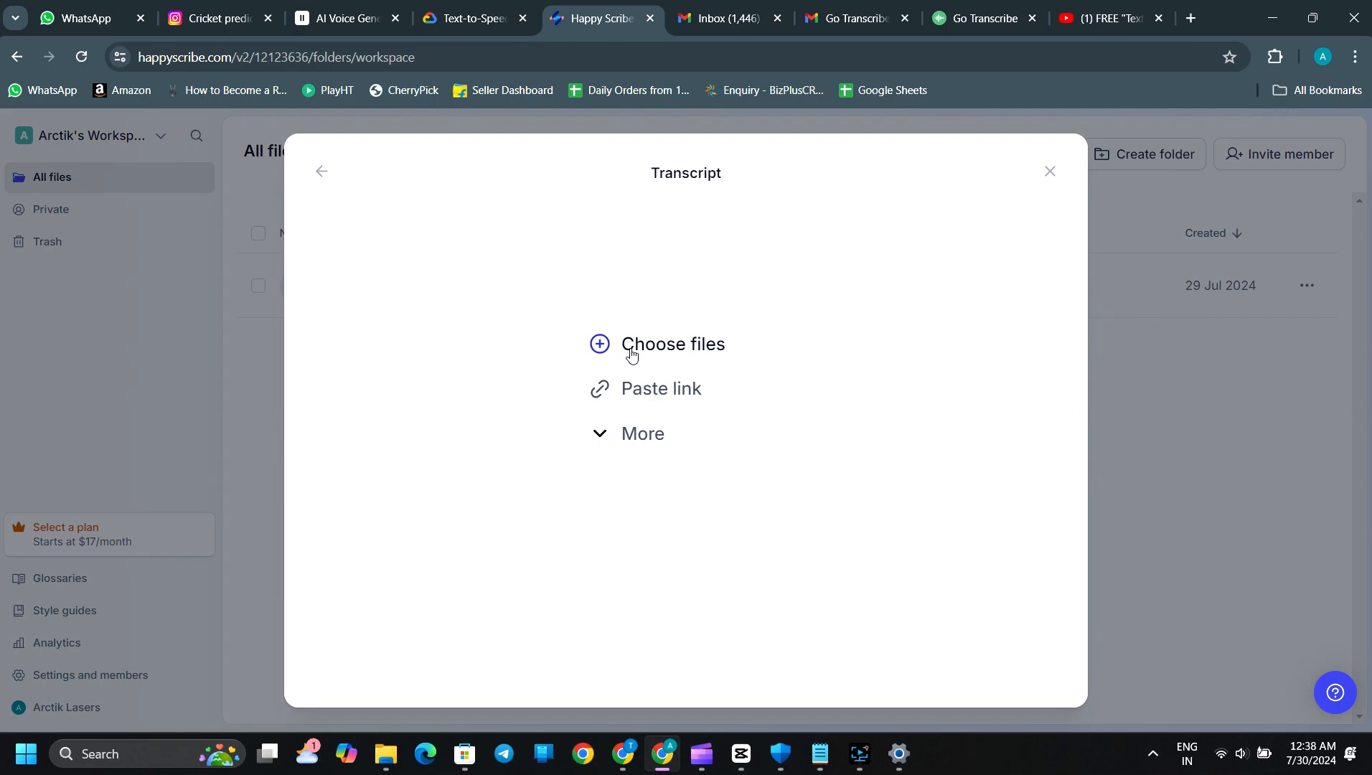
{"action": "left_click", "coordinate": [631, 352]}
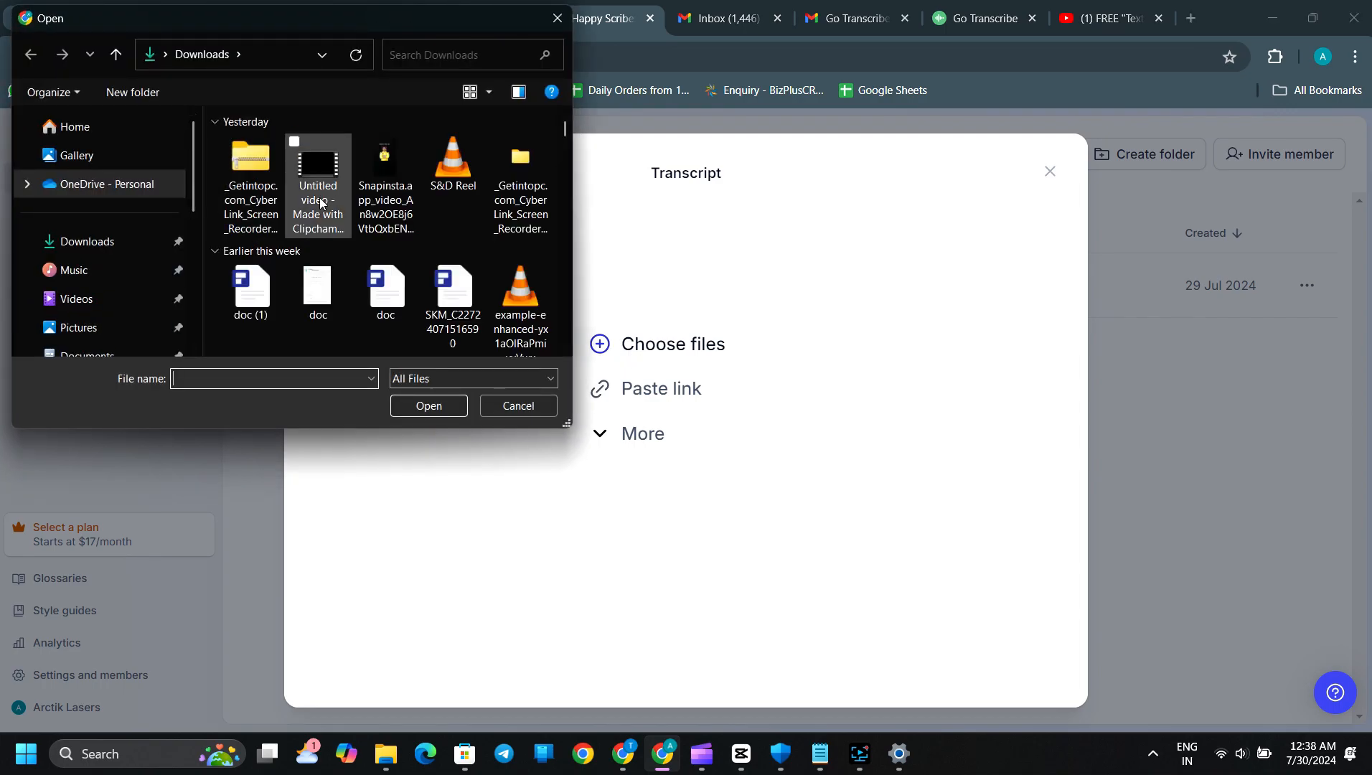
{"action": "left_click", "coordinate": [385, 183]}
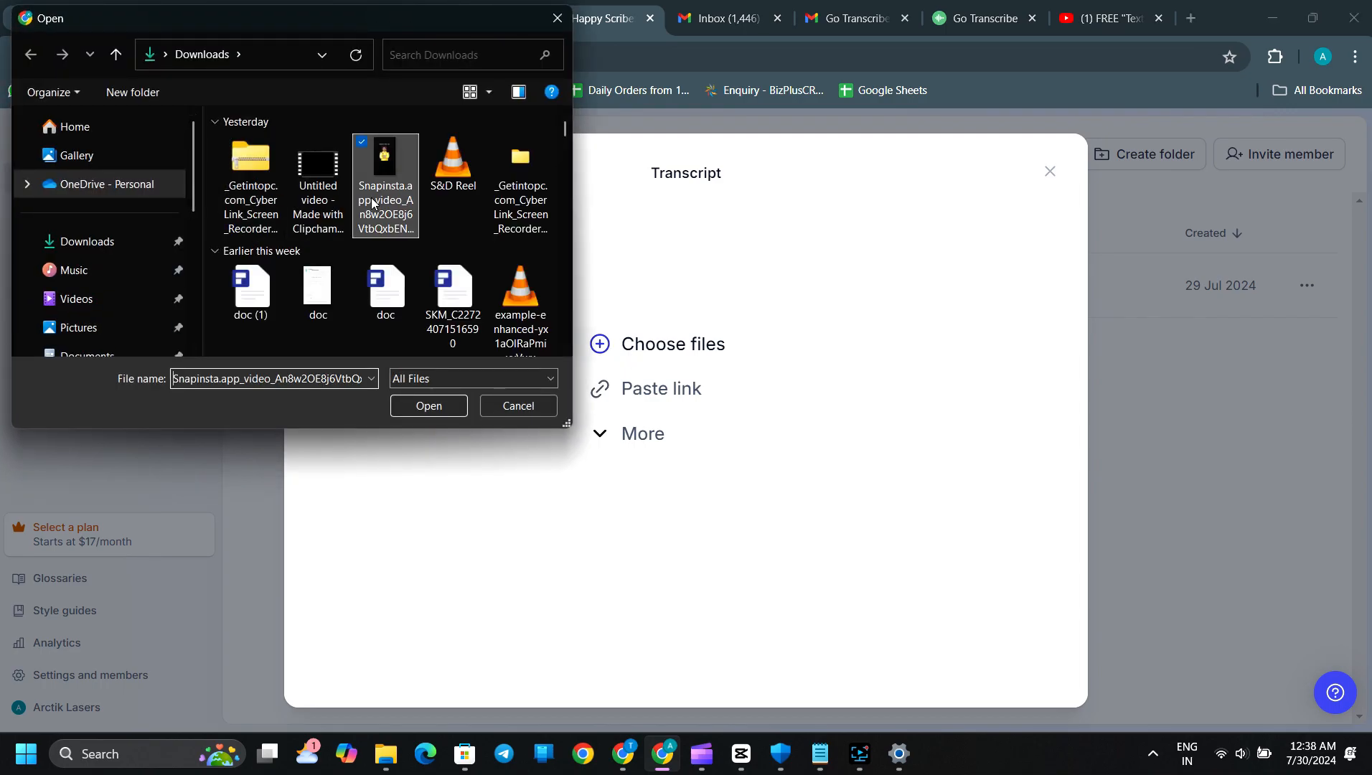
{"action": "left_click", "coordinate": [425, 404]}
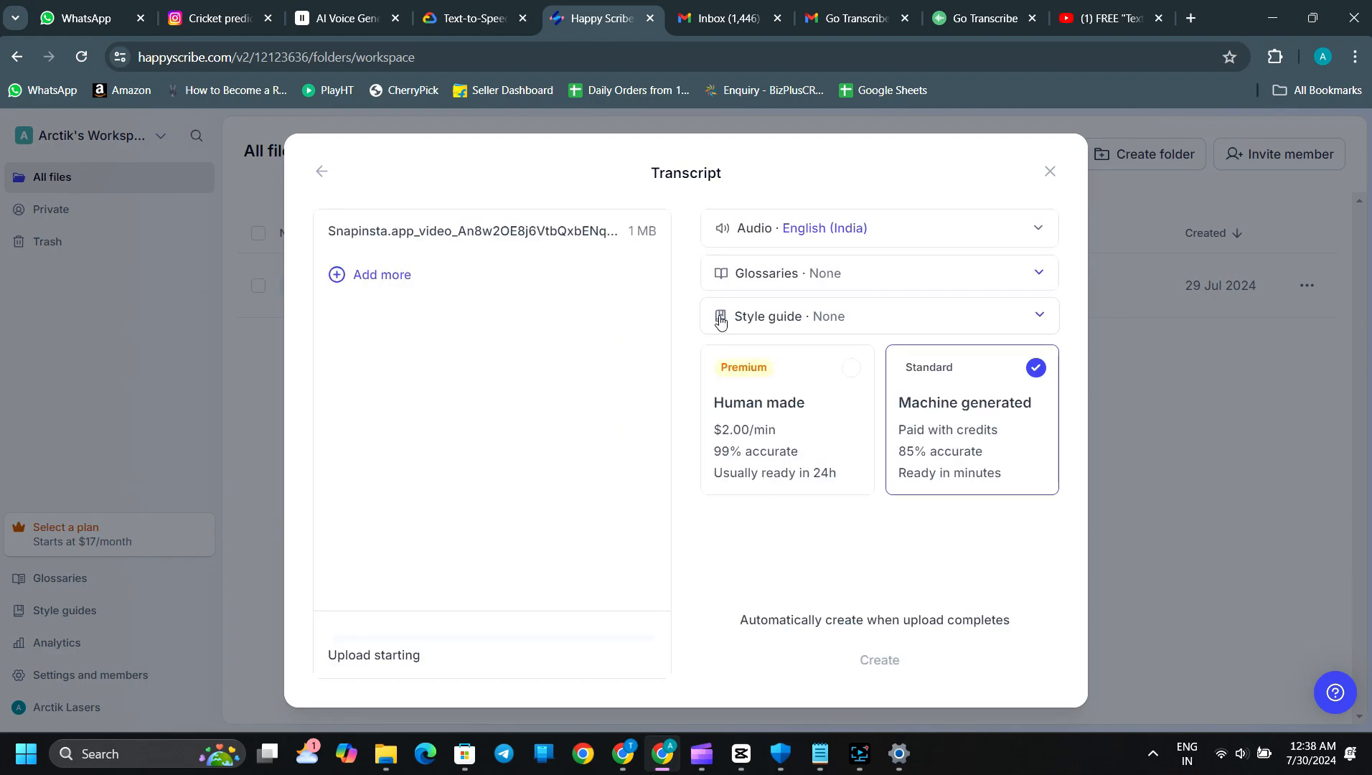
Step: Try to set the transcript's audio language by searching the language list for "hindi"
{"action": "left_click", "coordinate": [884, 229]}
{"action": "type", "text": "hindi"}
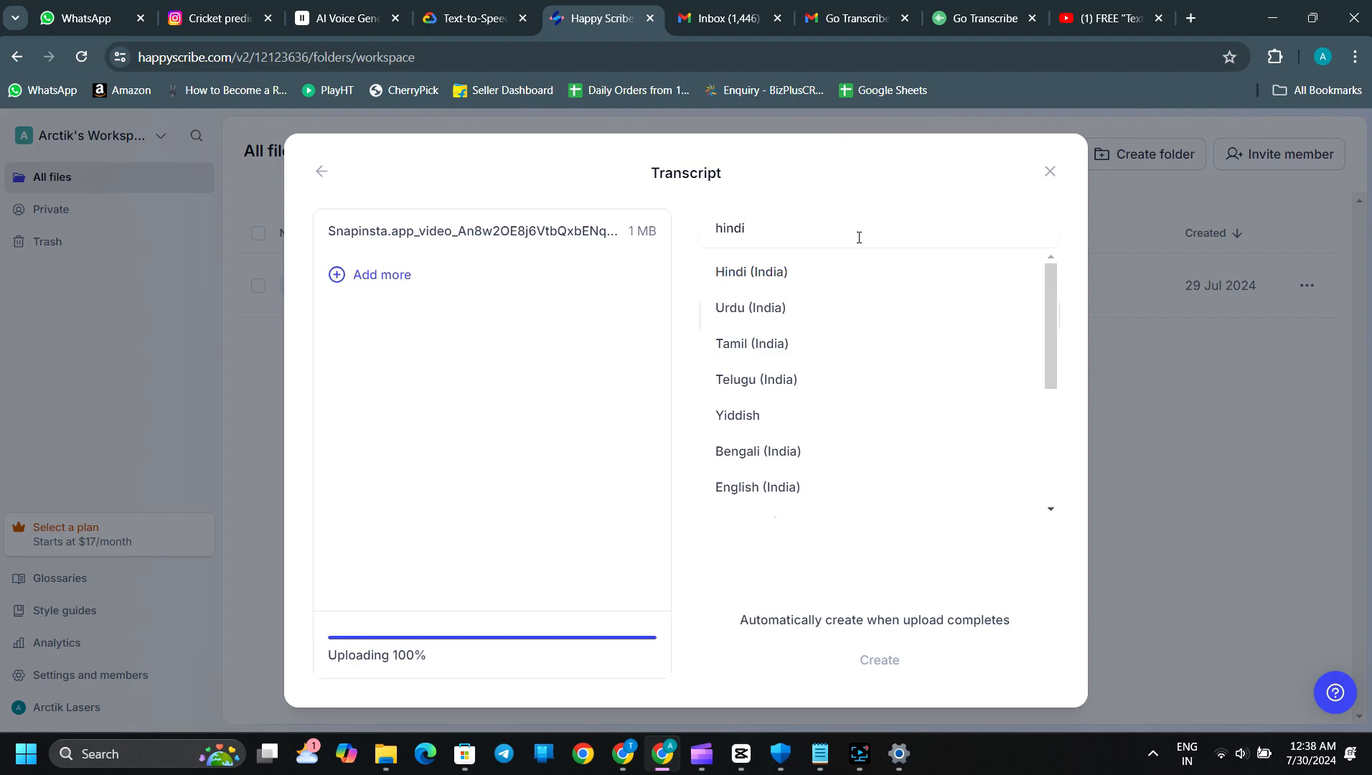
{"action": "key", "text": "Return"}
{"action": "left_click", "coordinate": [904, 234]}
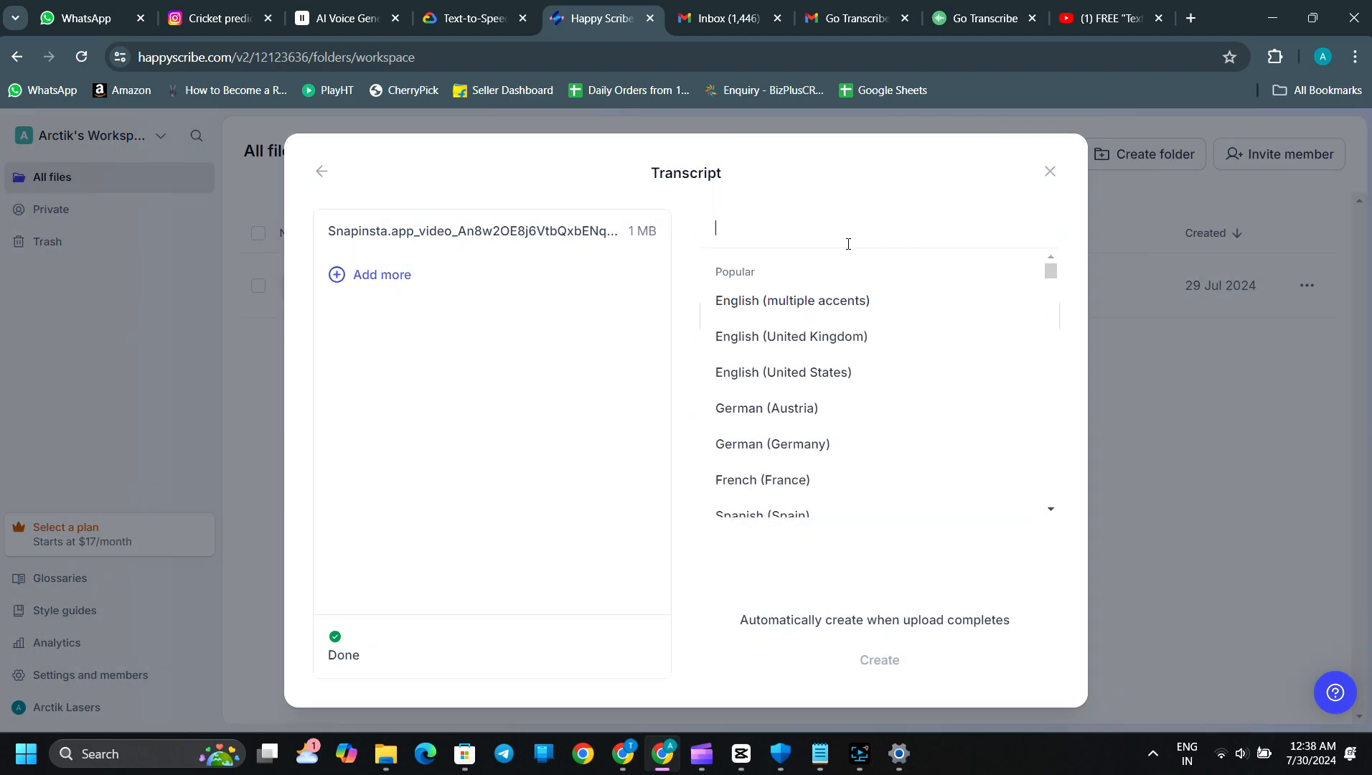
{"action": "left_click", "coordinate": [848, 244]}
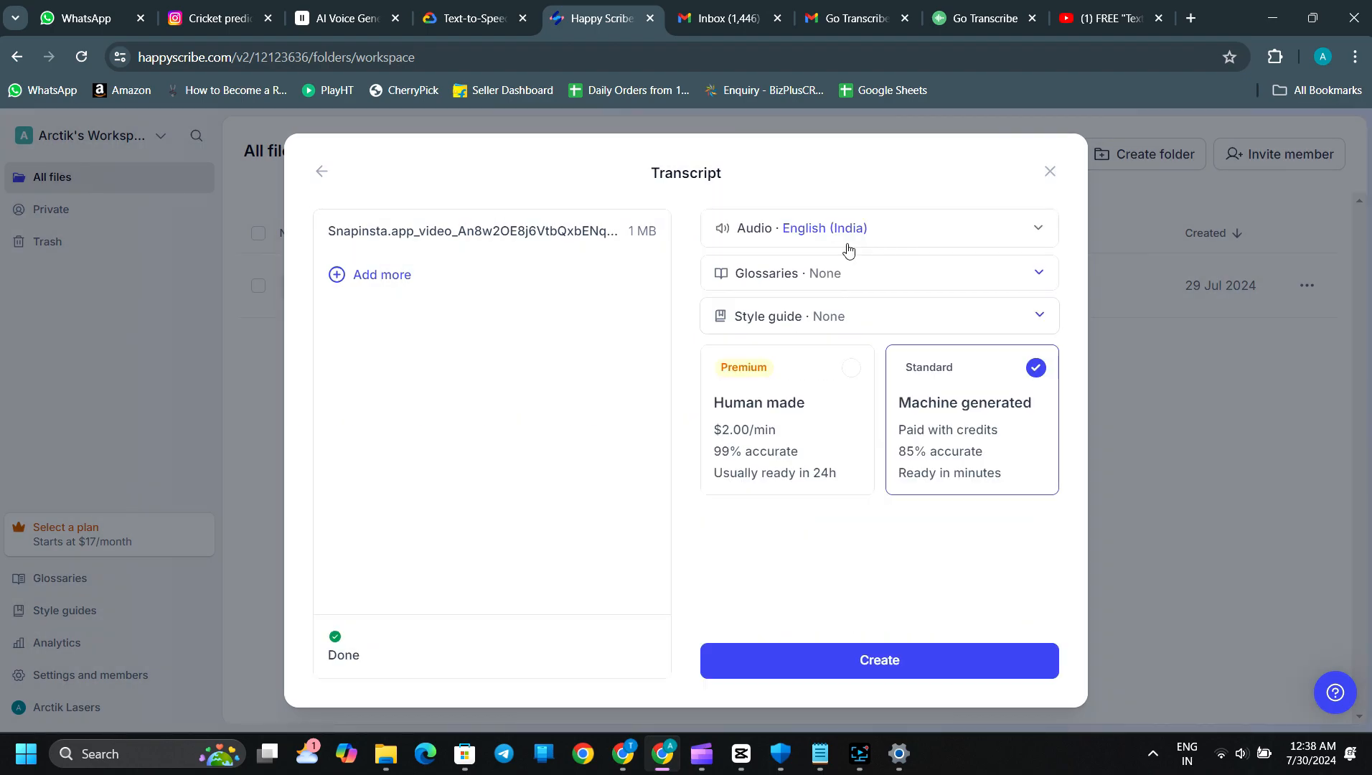
{"action": "left_click", "coordinate": [883, 228]}
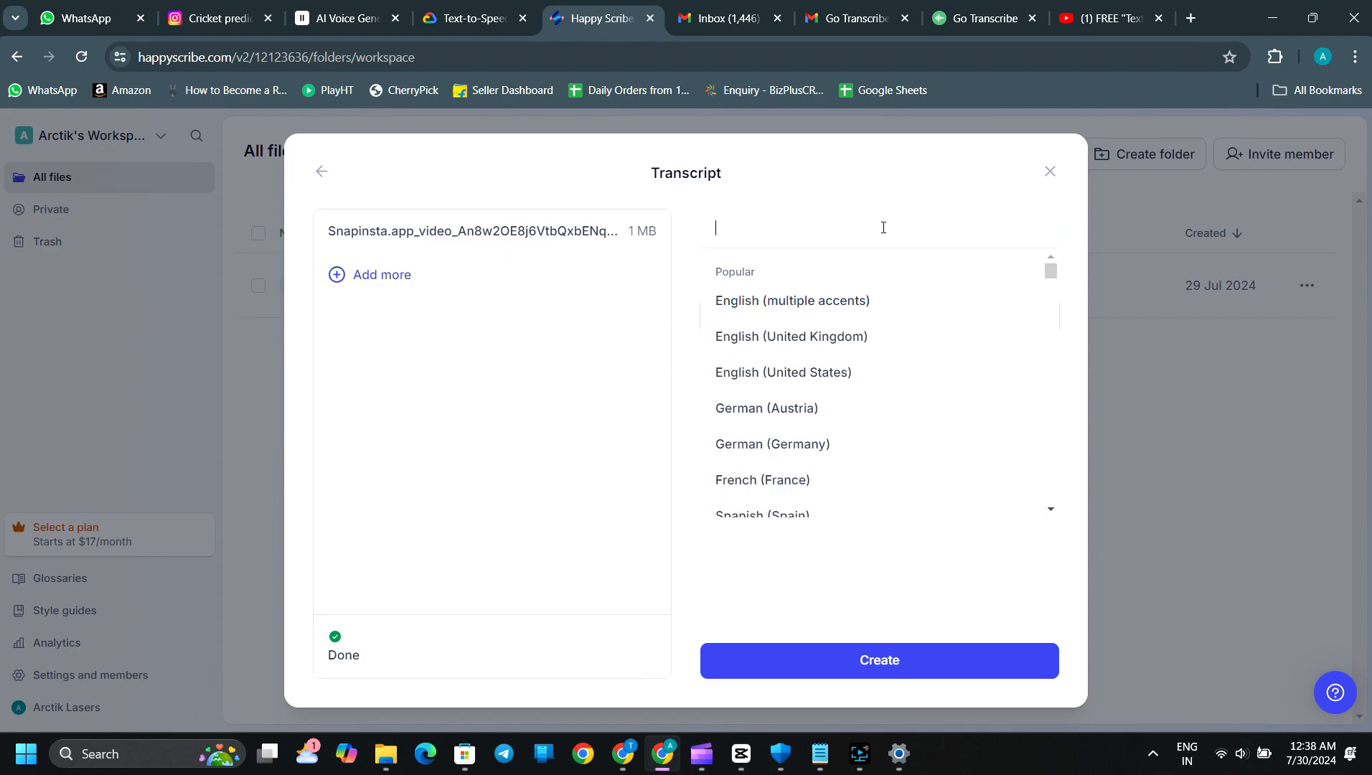
{"action": "type", "text": "hin"}
{"action": "key", "text": "Escape"}
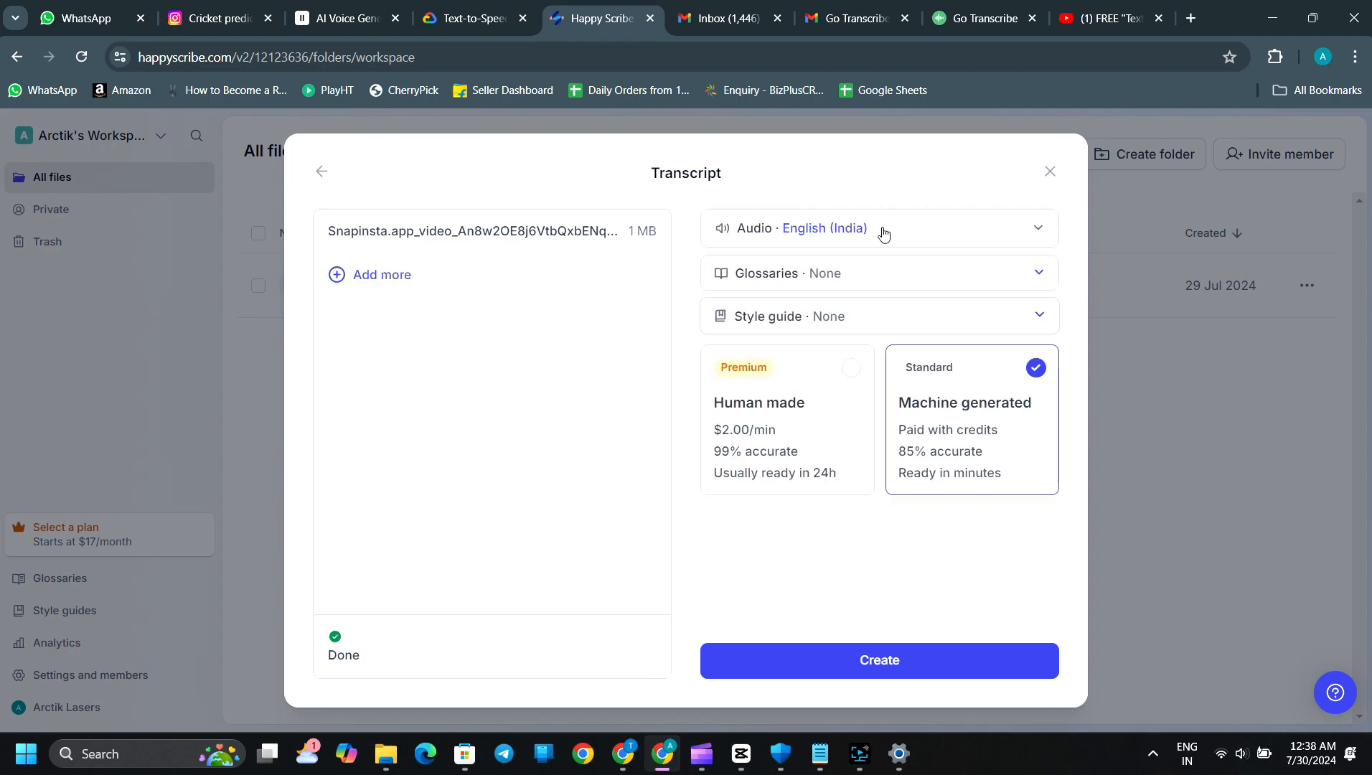
Step: Set the audio language to Hindi (India) and create the machine-generated transcript
{"action": "left_click", "coordinate": [883, 230]}
{"action": "left_click_drag", "start_coordinate": [1050, 270], "coordinate": [1053, 393]}
{"action": "left_click", "coordinate": [896, 457]}
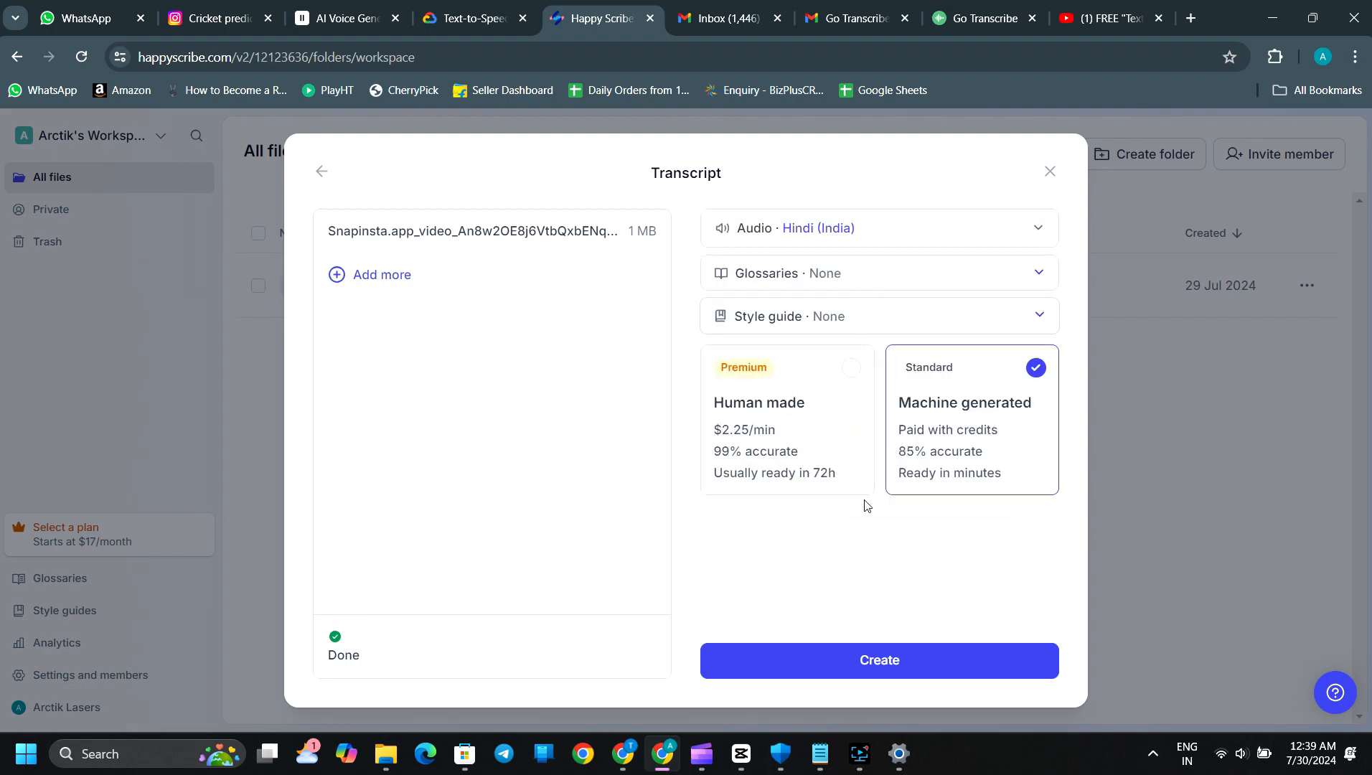
{"action": "left_click", "coordinate": [893, 664]}
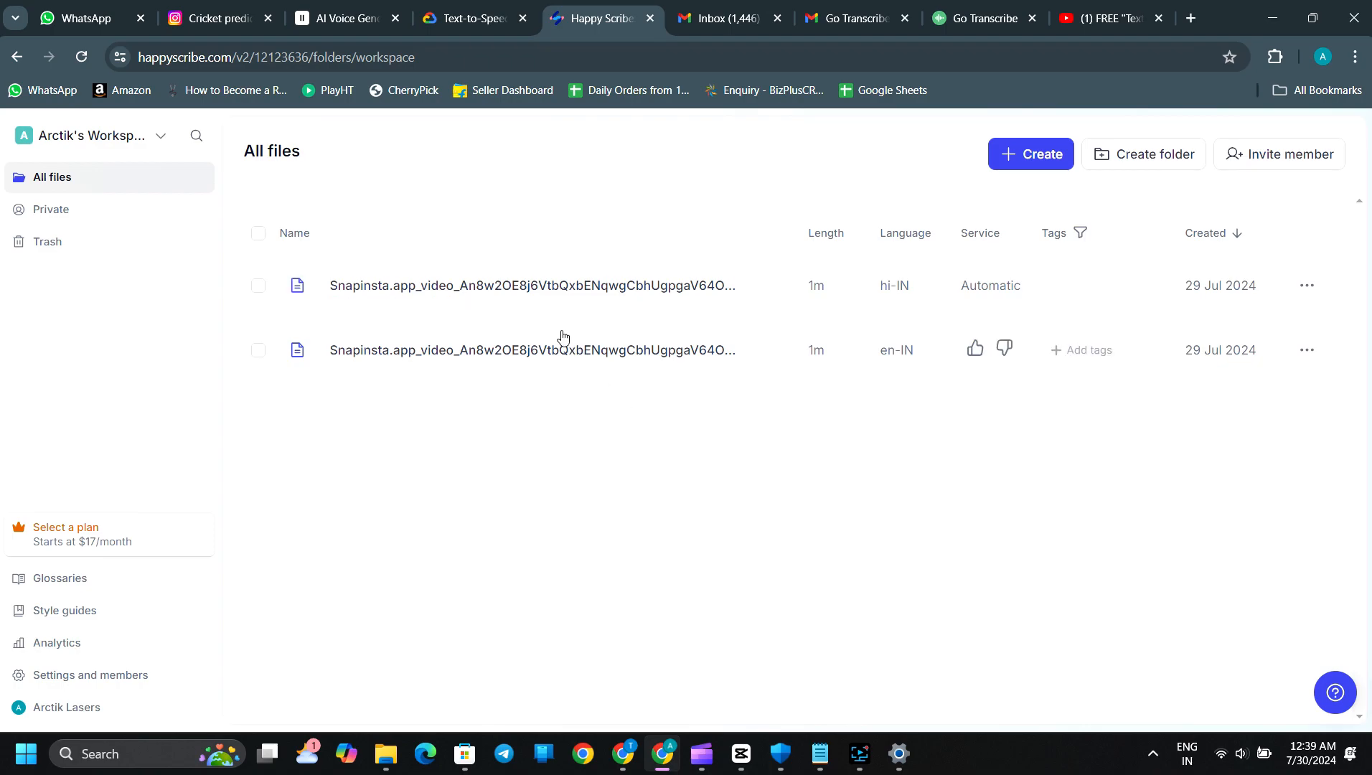
Step: Open the hi-IN transcript and copy the whole text of Speaker 1
{"action": "left_click", "coordinate": [536, 290]}
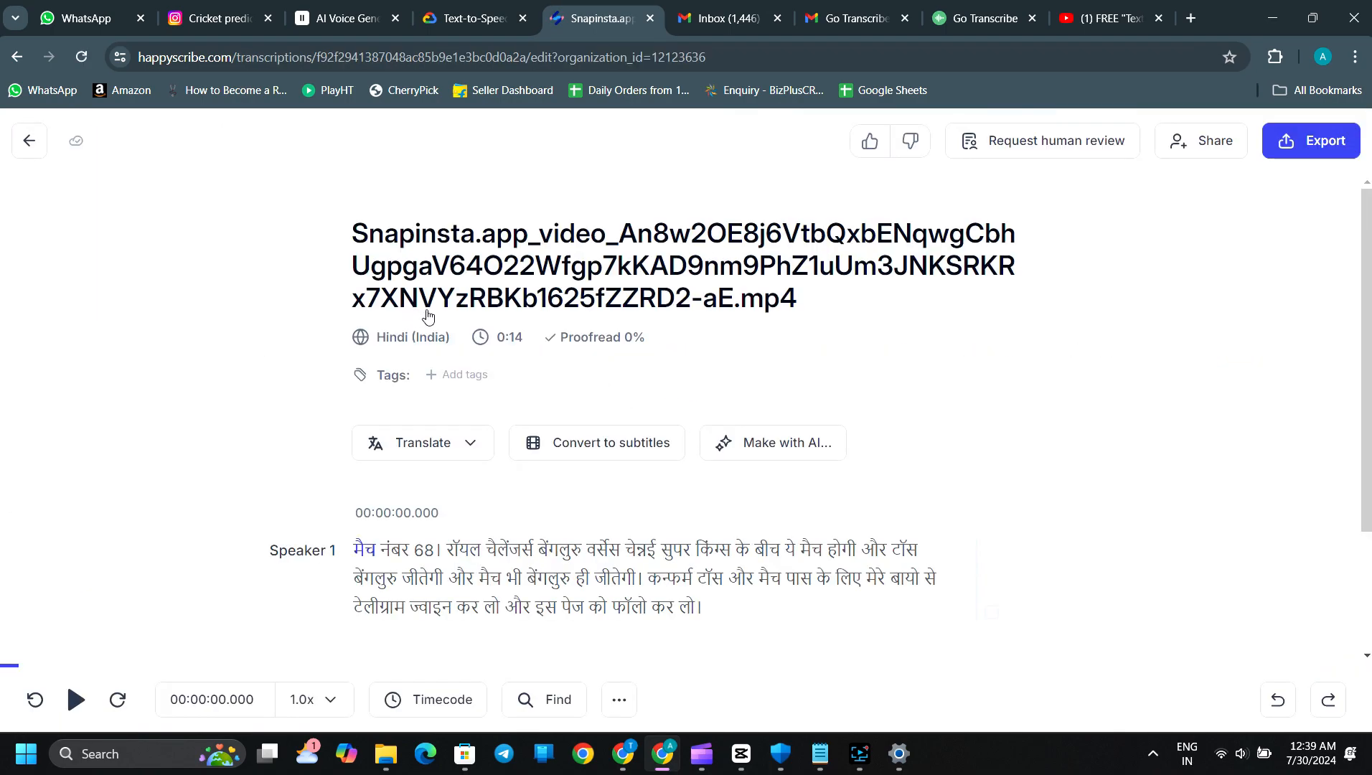
{"action": "scroll", "coordinate": [551, 405], "scroll_direction": "down", "scroll_amount": 1}
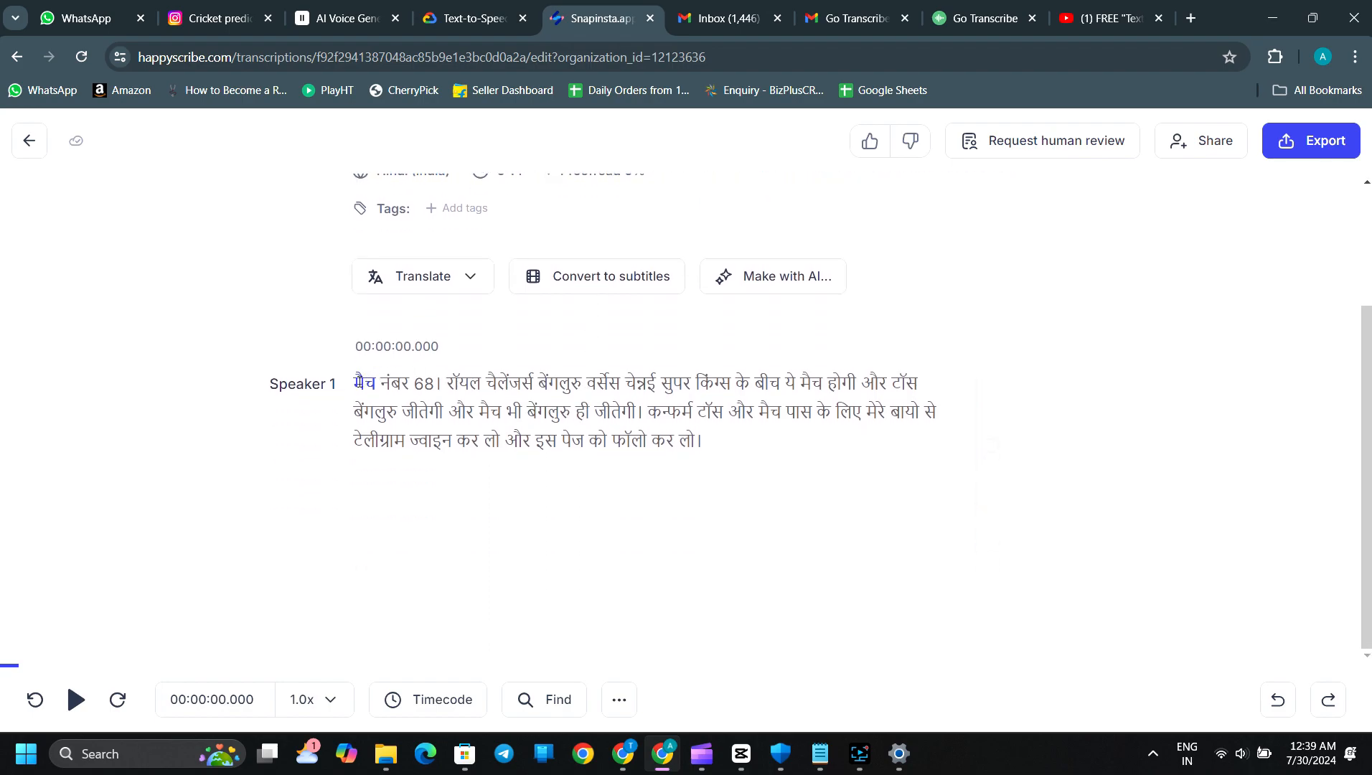
{"action": "left_click_drag", "start_coordinate": [706, 438], "coordinate": [356, 380]}
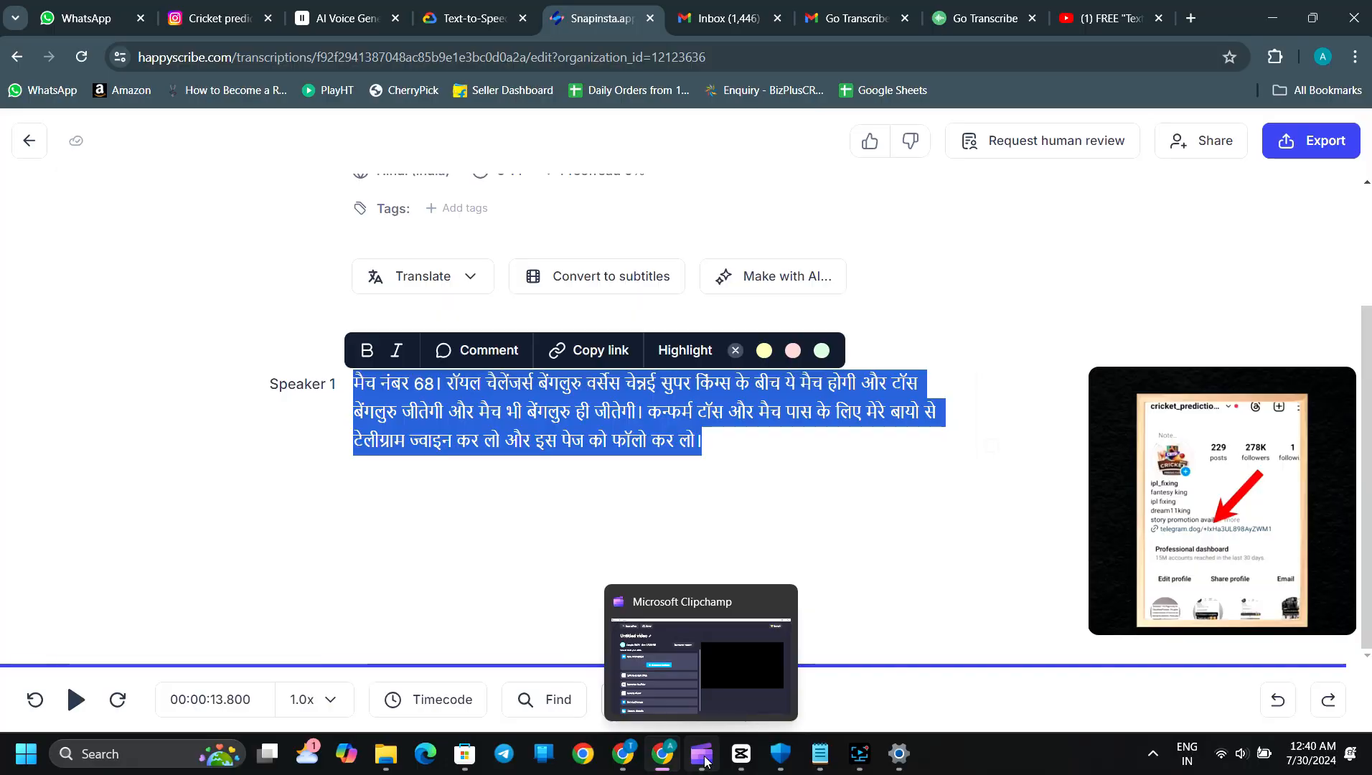
Step: Switch to Microsoft Clipchamp, leave the finished export and create a new video from scratch
{"action": "left_click", "coordinate": [703, 757]}
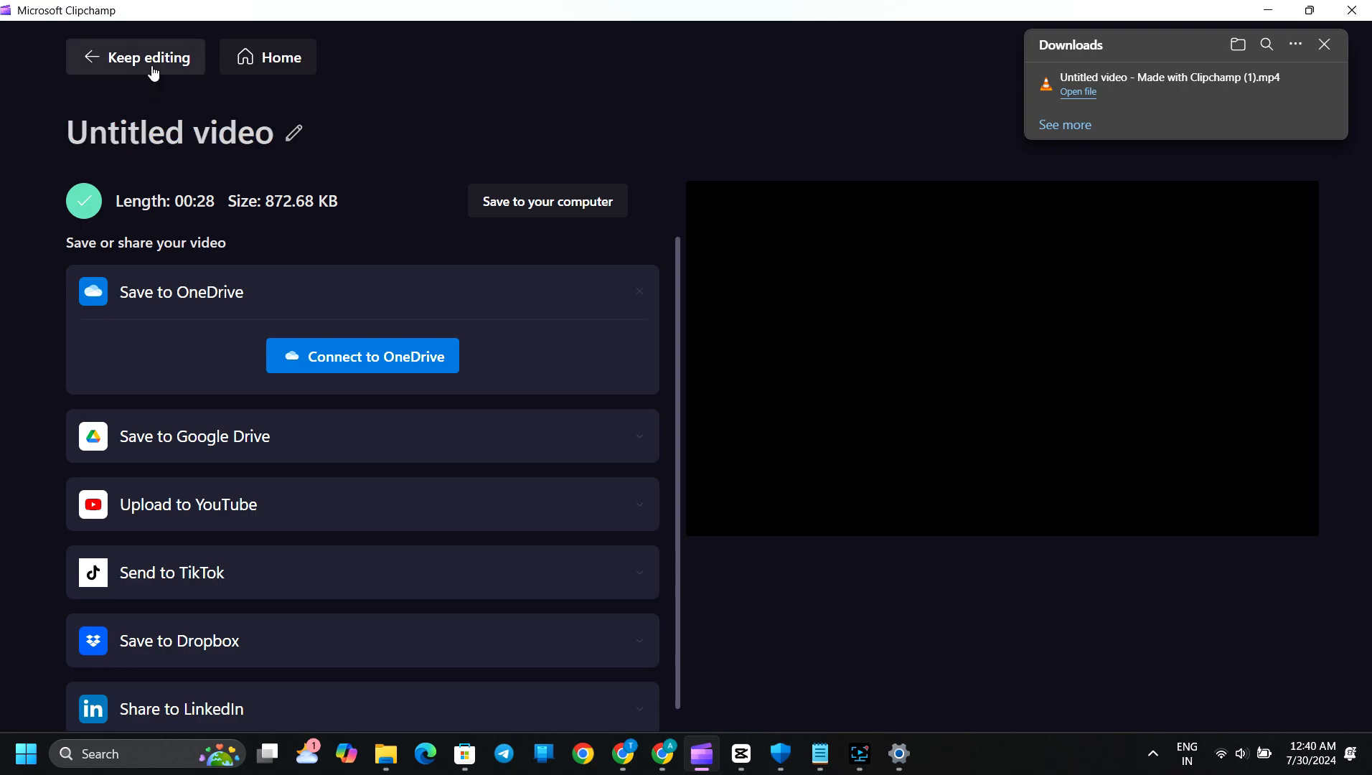
{"action": "left_click", "coordinate": [262, 63]}
{"action": "mouse_move", "coordinate": [1270, 74]}
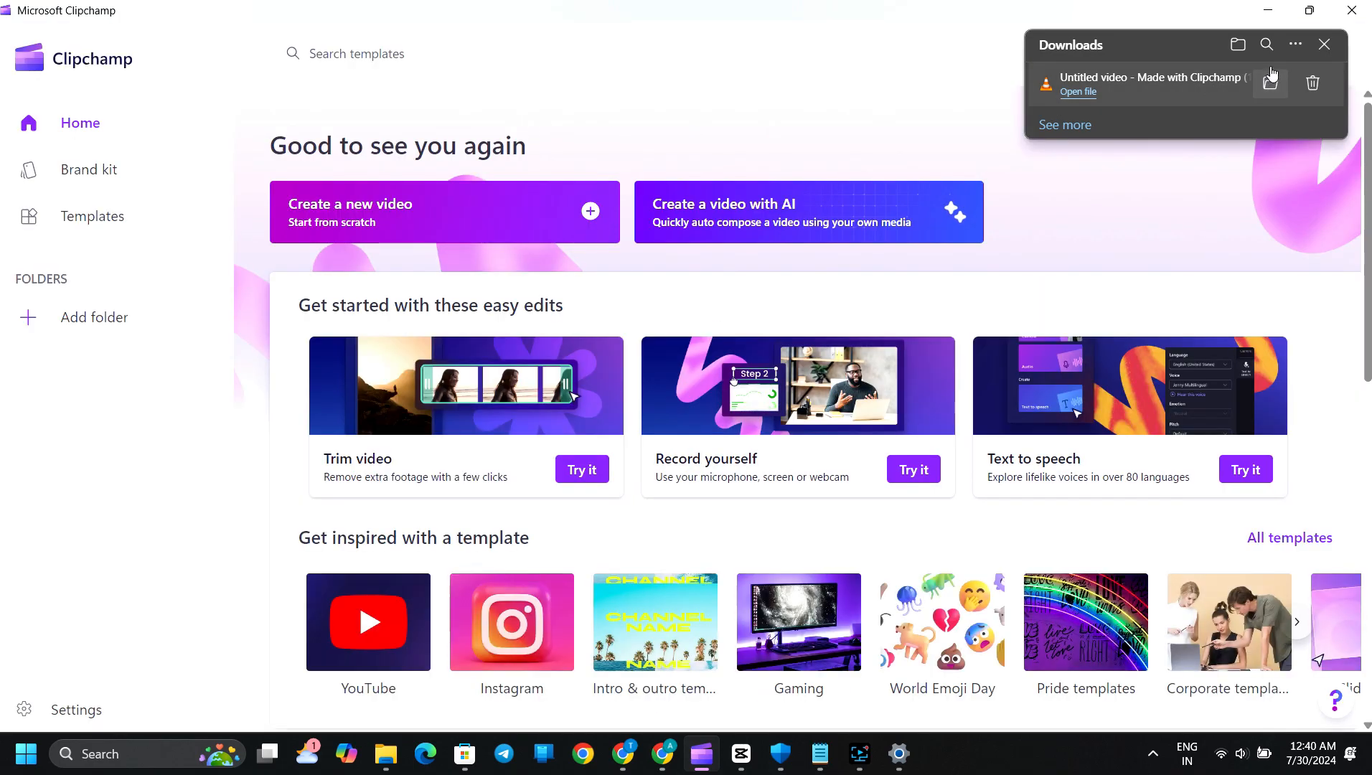
{"action": "left_click", "coordinate": [543, 225]}
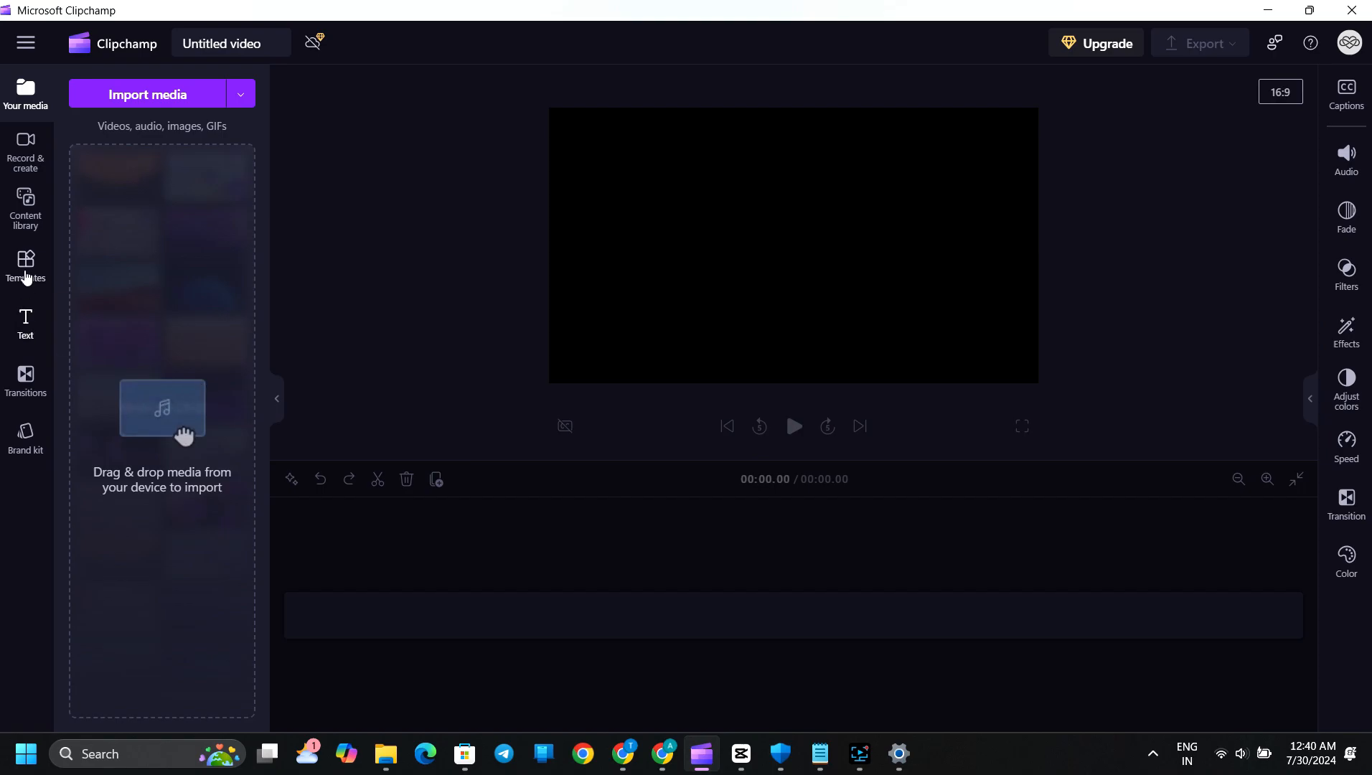
Step: Add a text-to-speech clip containing the copied Hindi transcript and set its language to Hindi (India)
{"action": "left_click", "coordinate": [26, 150]}
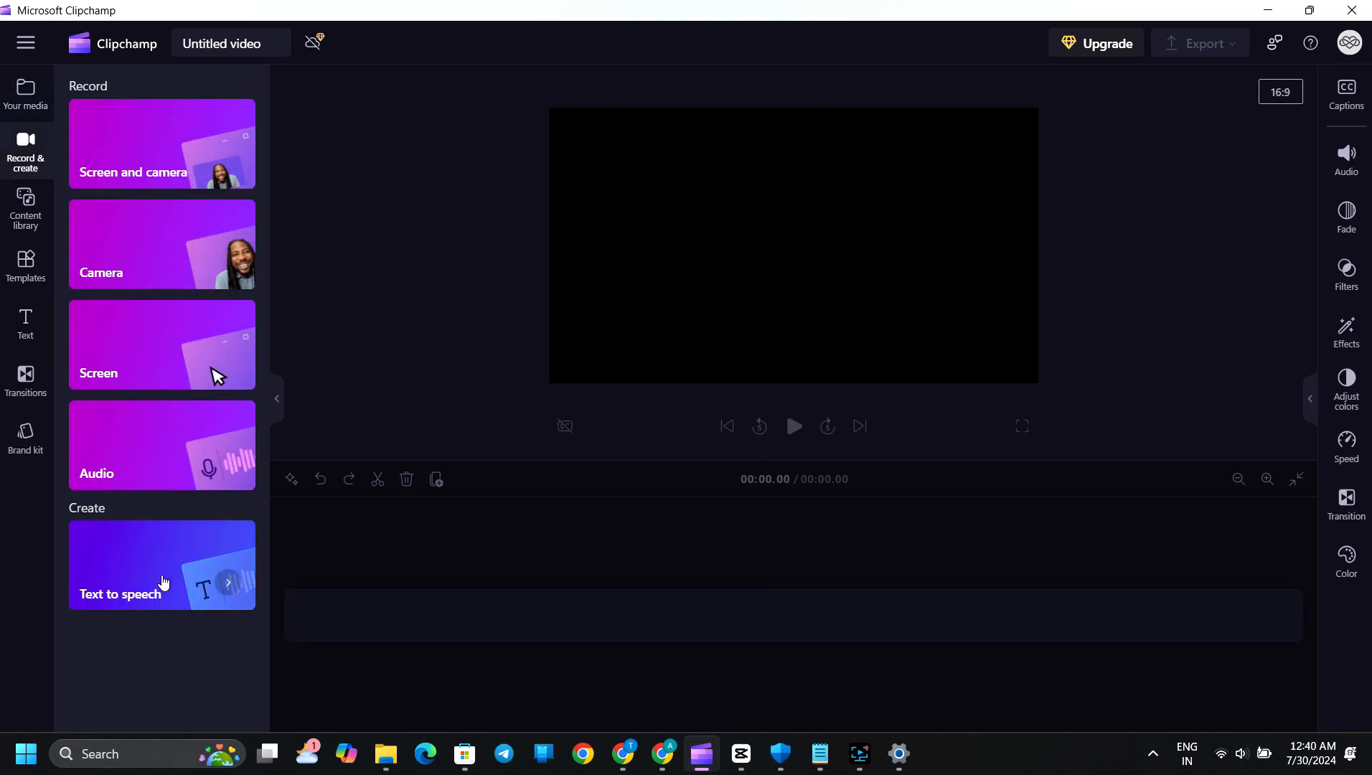
{"action": "left_click", "coordinate": [159, 580]}
{"action": "left_click", "coordinate": [1193, 210]}
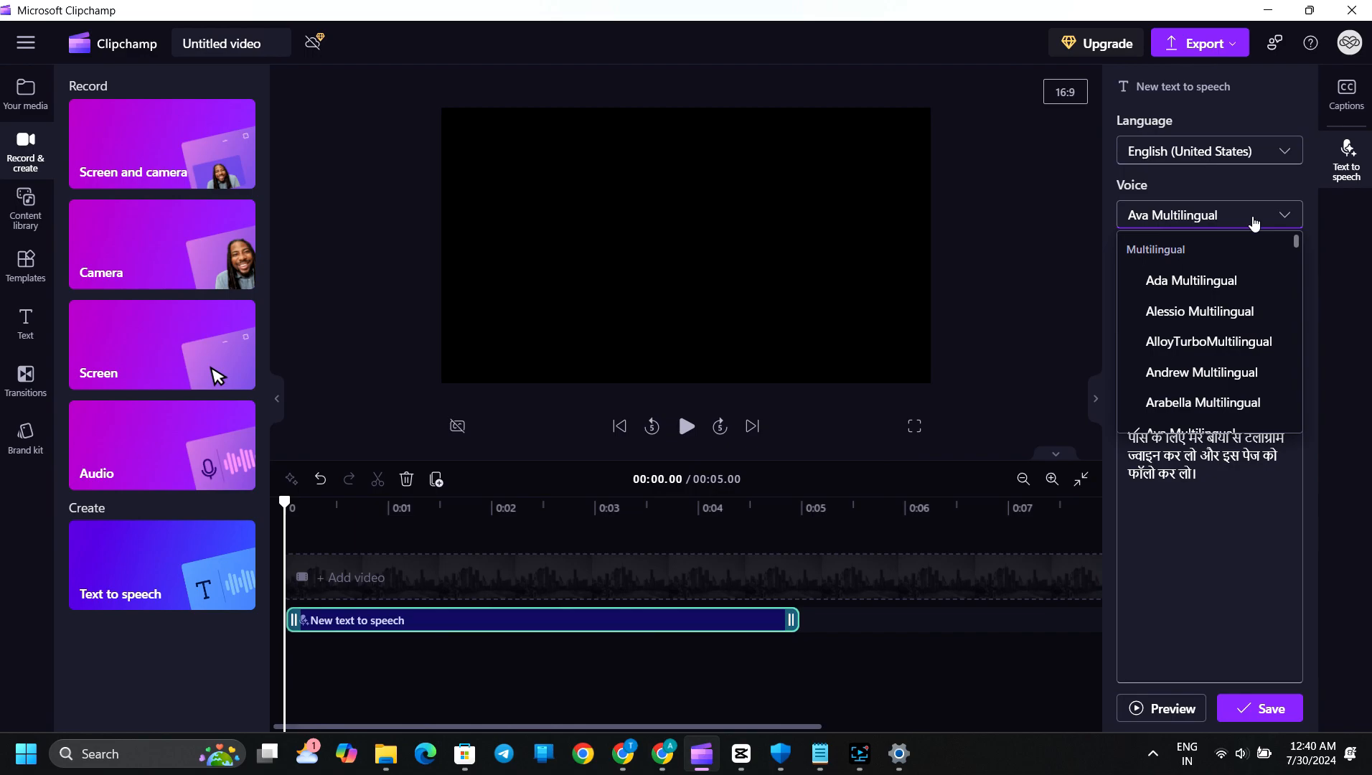
{"action": "left_click", "coordinate": [1236, 160]}
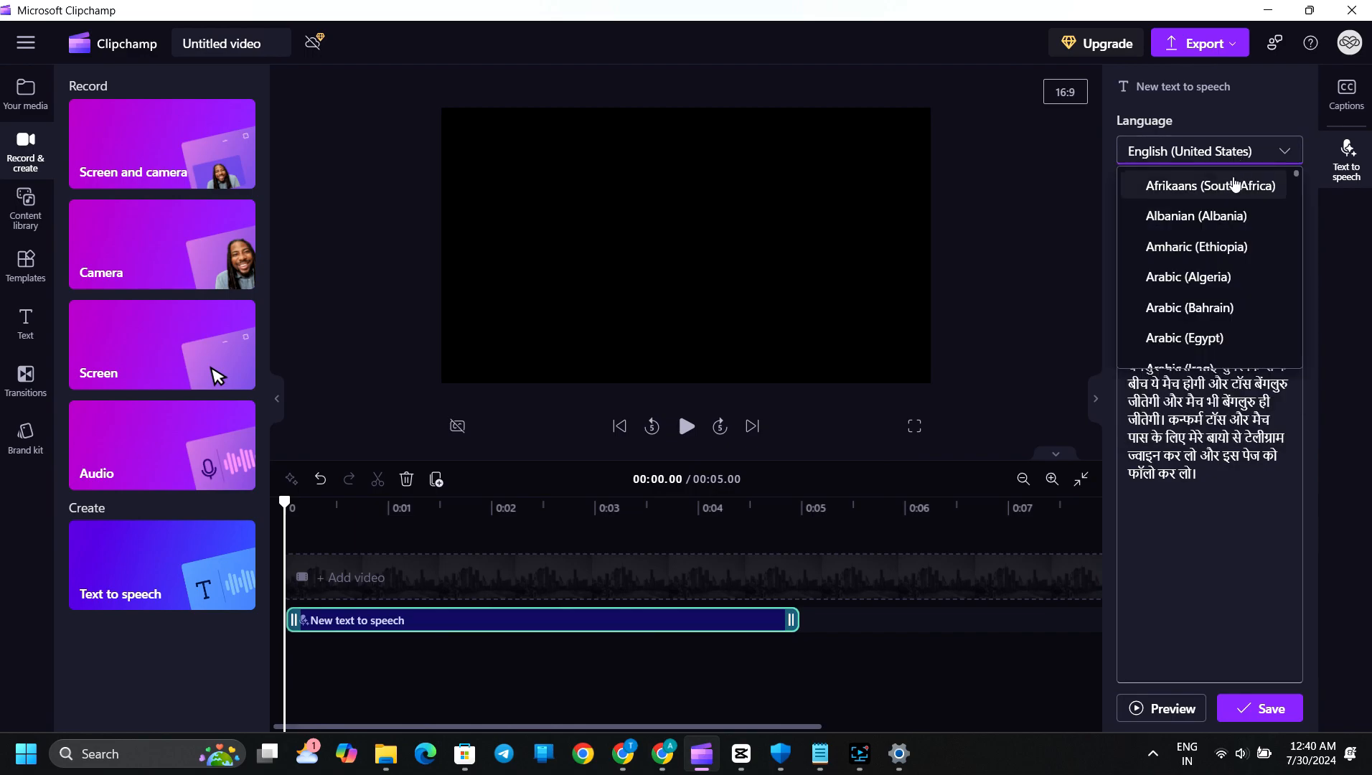
{"action": "key", "text": "i"}
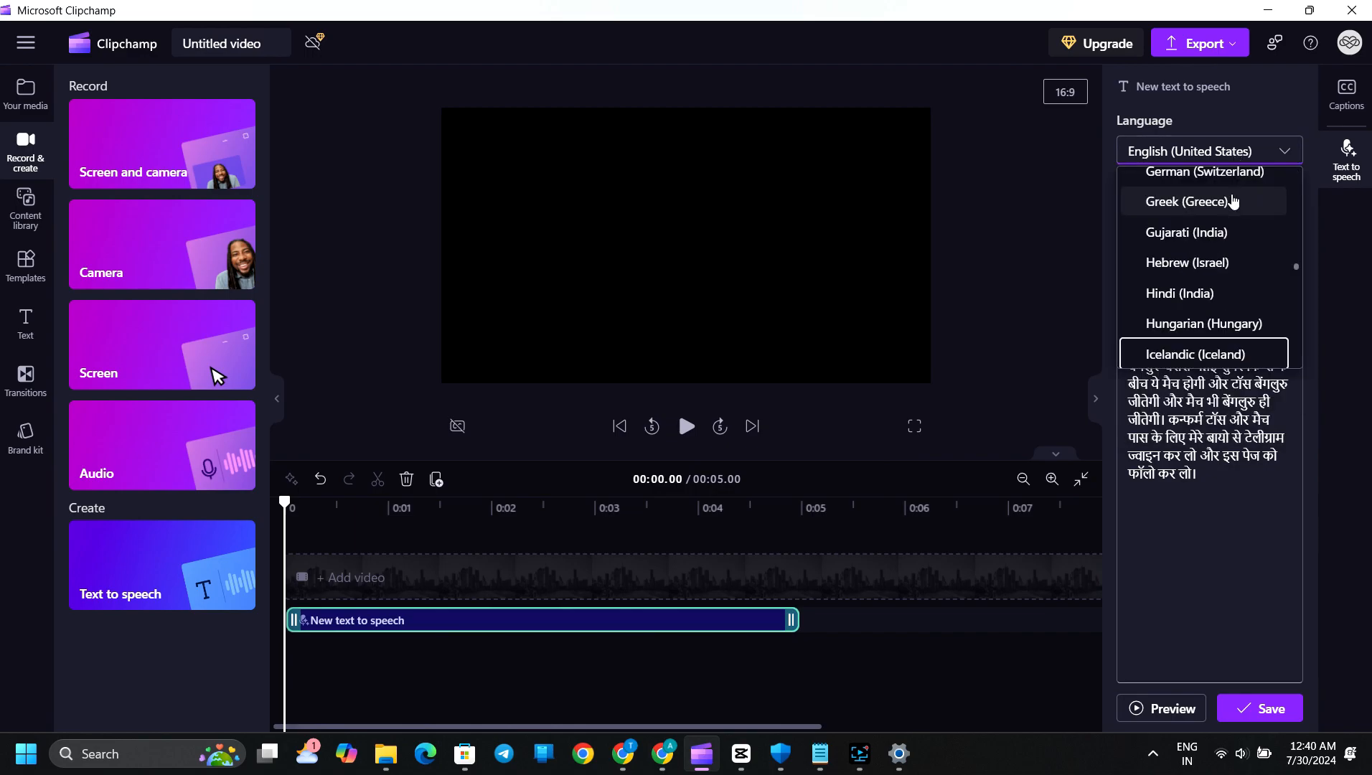
{"action": "left_click", "coordinate": [1231, 294]}
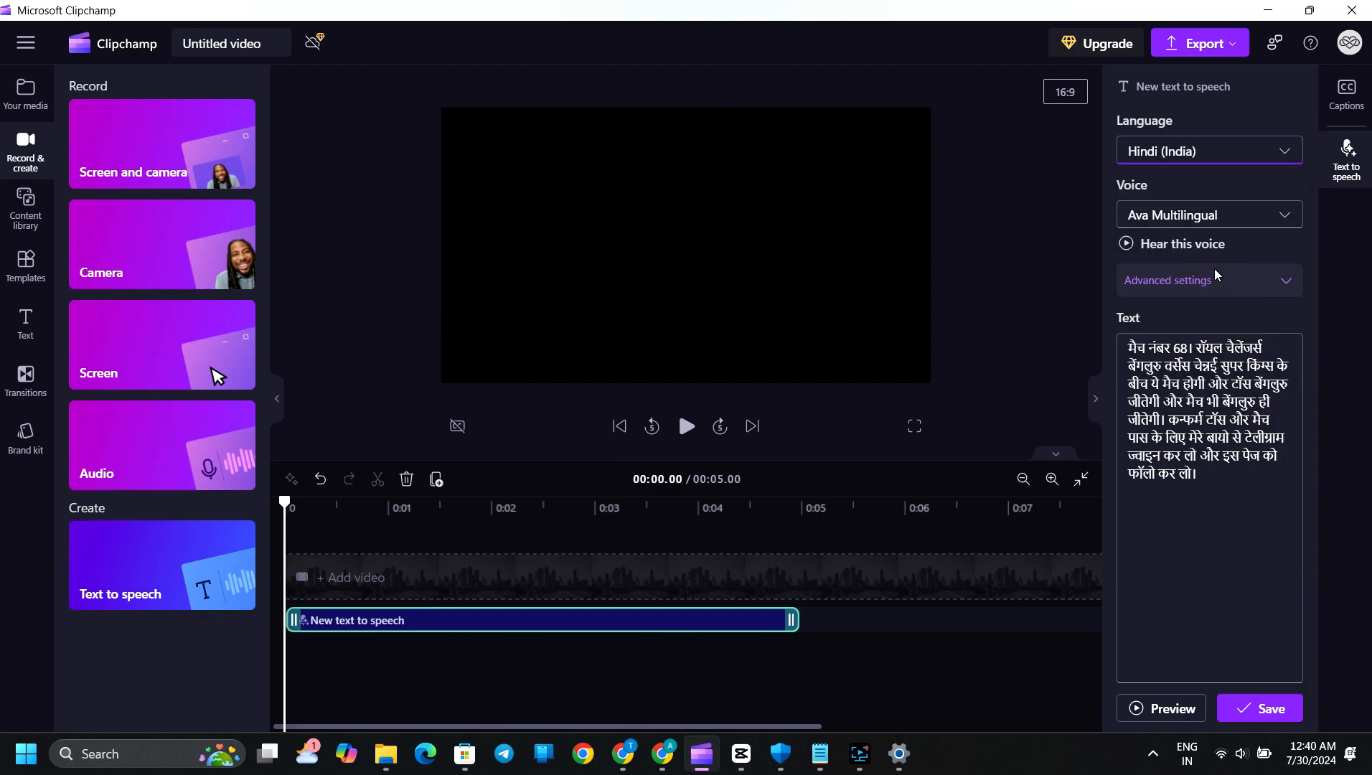
Step: Choose the Hindi voice Aarav for the text-to-speech clip, preview the speech and save it
{"action": "left_click", "coordinate": [1233, 218]}
{"action": "scroll", "coordinate": [1222, 294], "scroll_direction": "down", "scroll_amount": 3}
{"action": "scroll", "coordinate": [1220, 306], "scroll_direction": "down", "scroll_amount": 10}
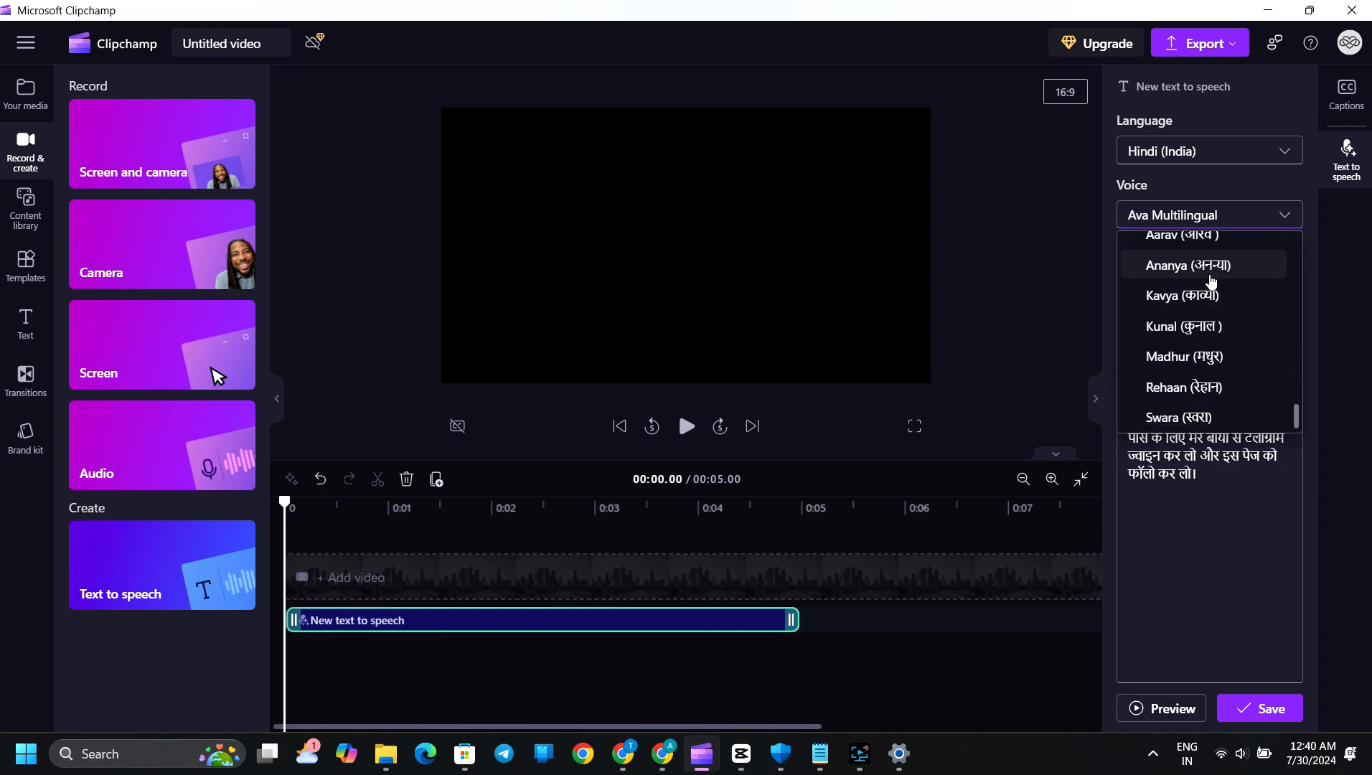
{"action": "scroll", "coordinate": [1211, 279], "scroll_direction": "up", "scroll_amount": 2}
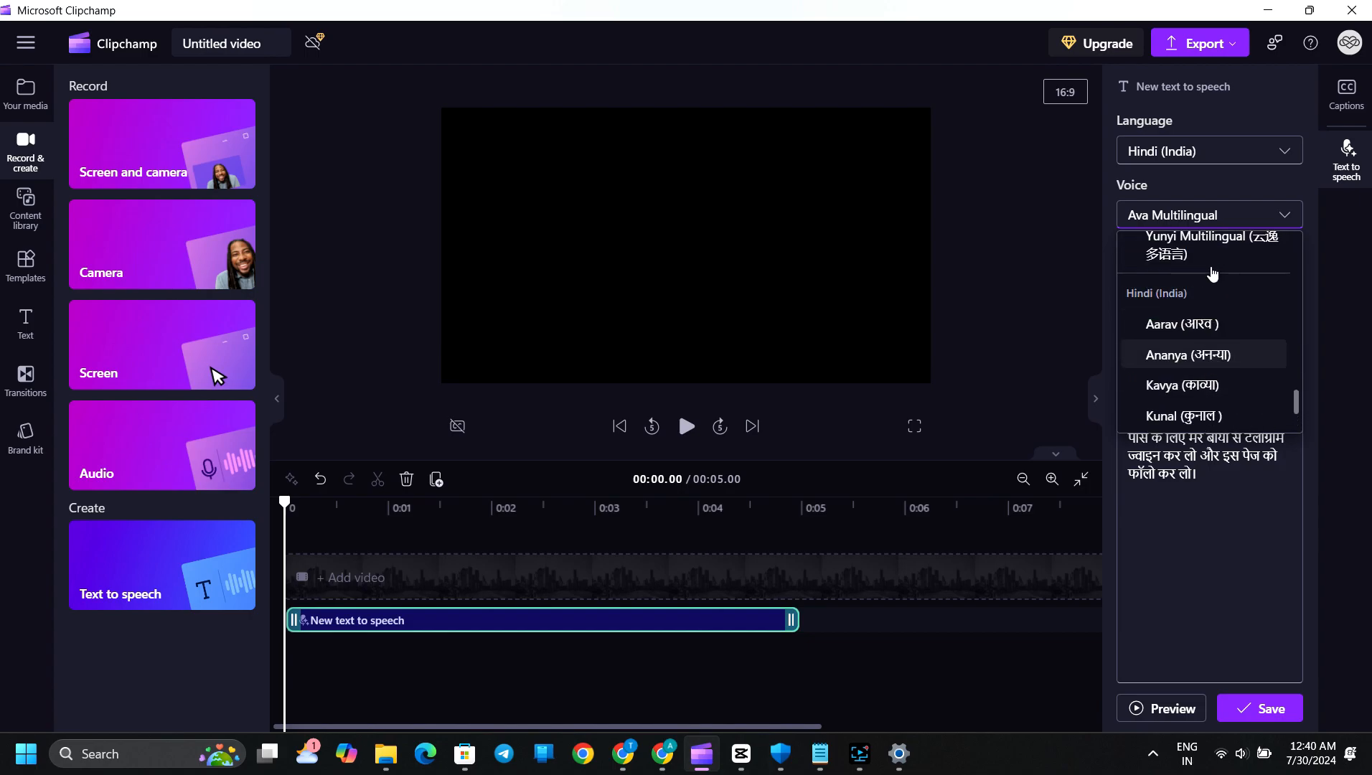
{"action": "left_click", "coordinate": [1211, 323]}
{"action": "left_click", "coordinate": [1172, 707]}
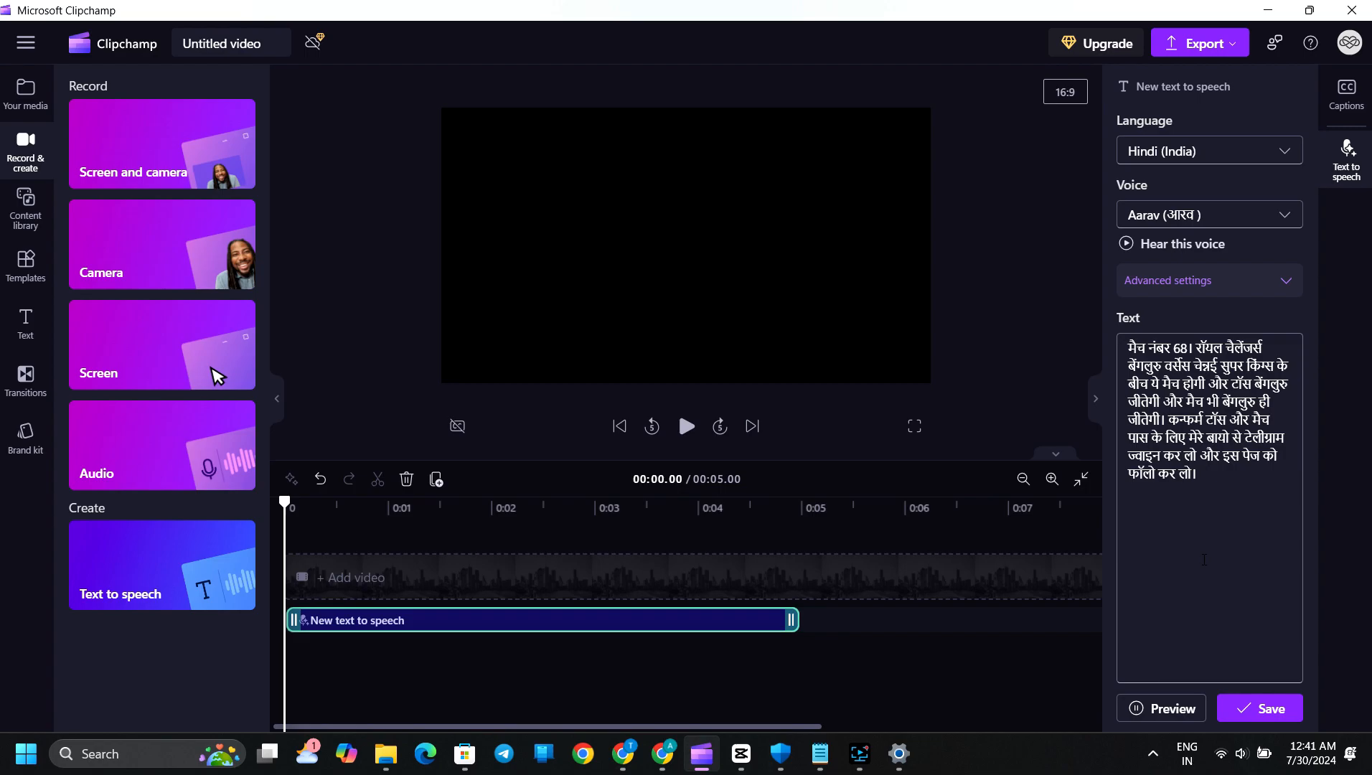
{"action": "left_click", "coordinate": [1243, 712]}
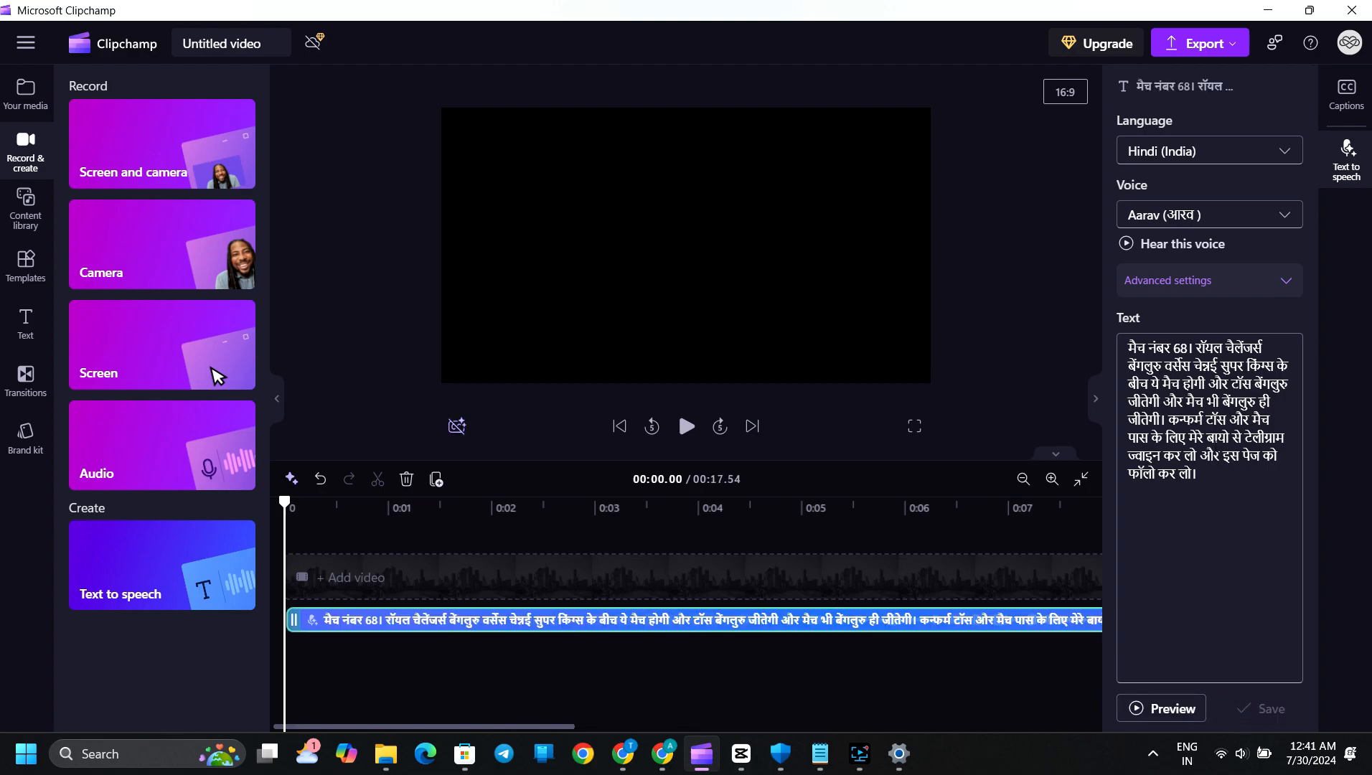
Step: Export the voice-over video at 1080p and show the exported file in its folder
{"action": "left_click", "coordinate": [1199, 43]}
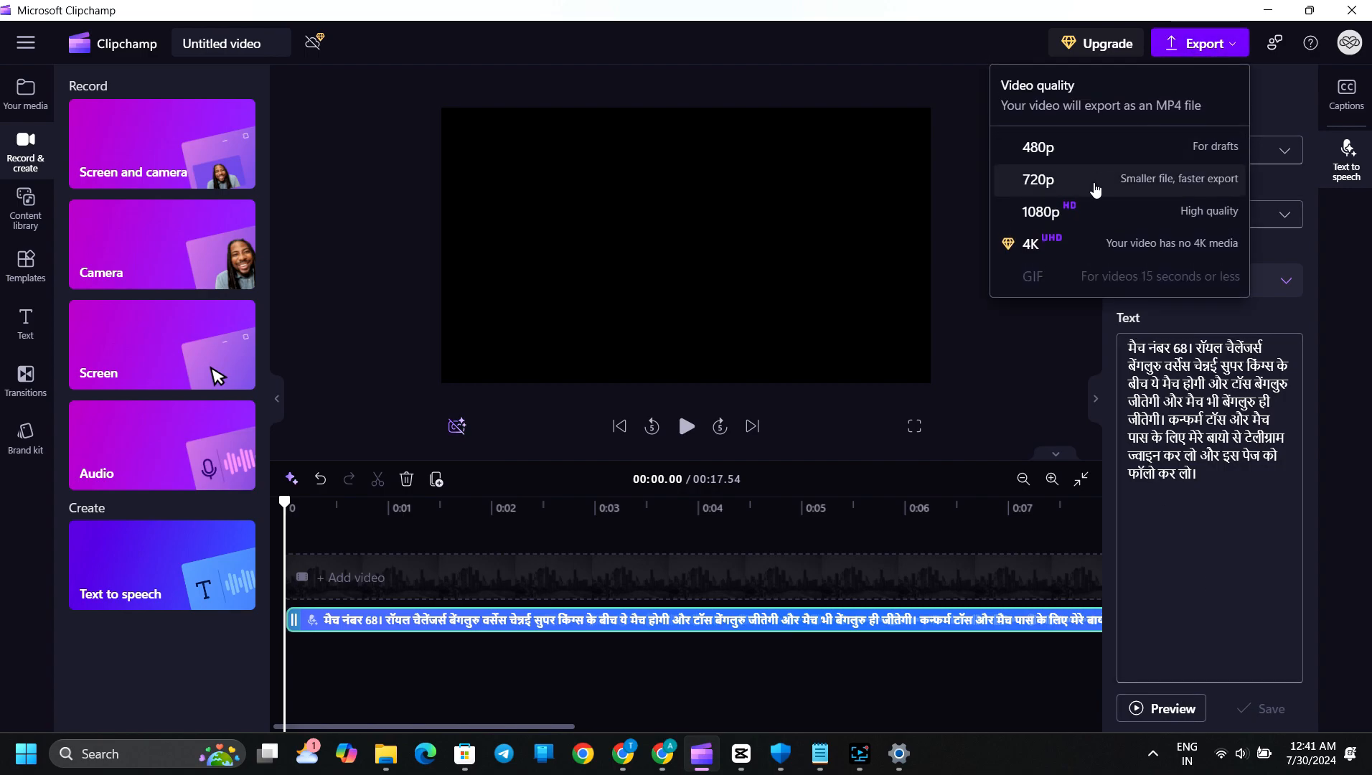
{"action": "left_click", "coordinate": [1095, 213]}
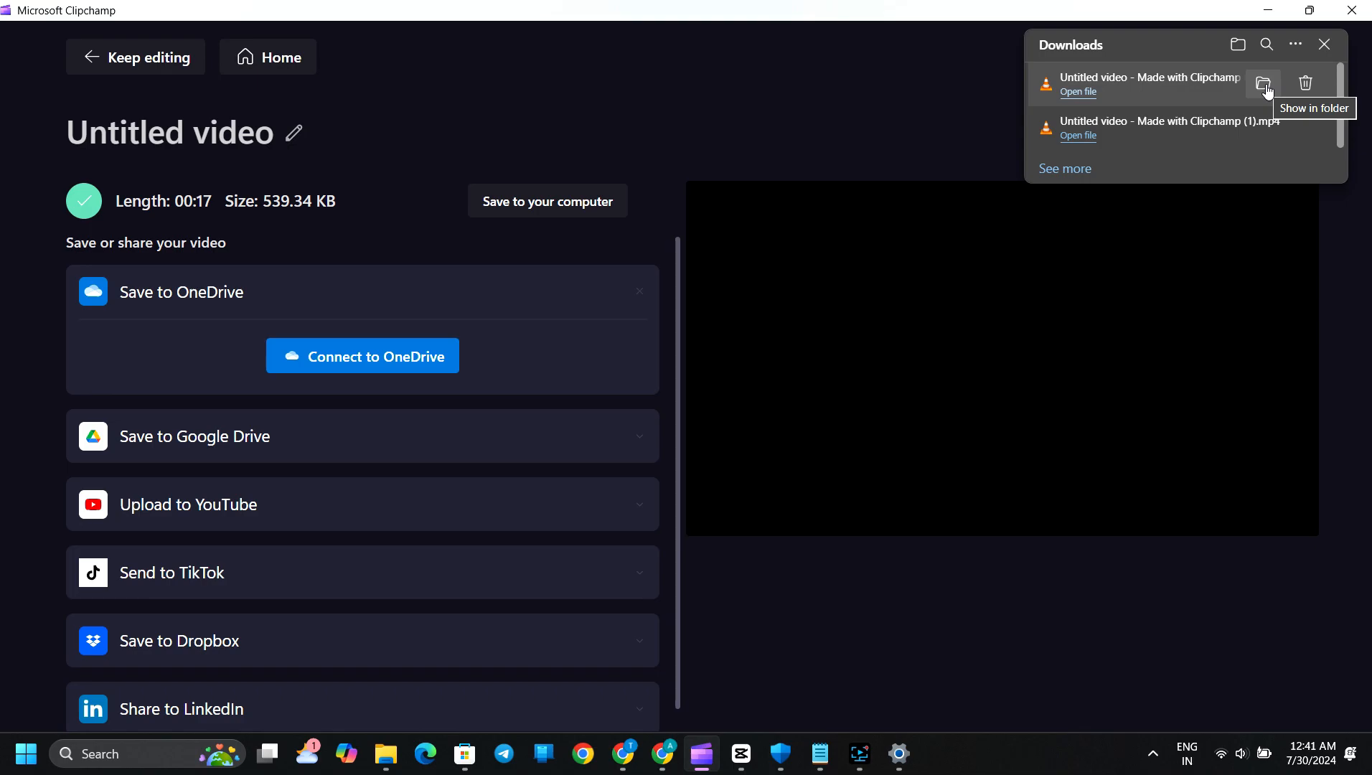
{"action": "left_click", "coordinate": [1265, 84]}
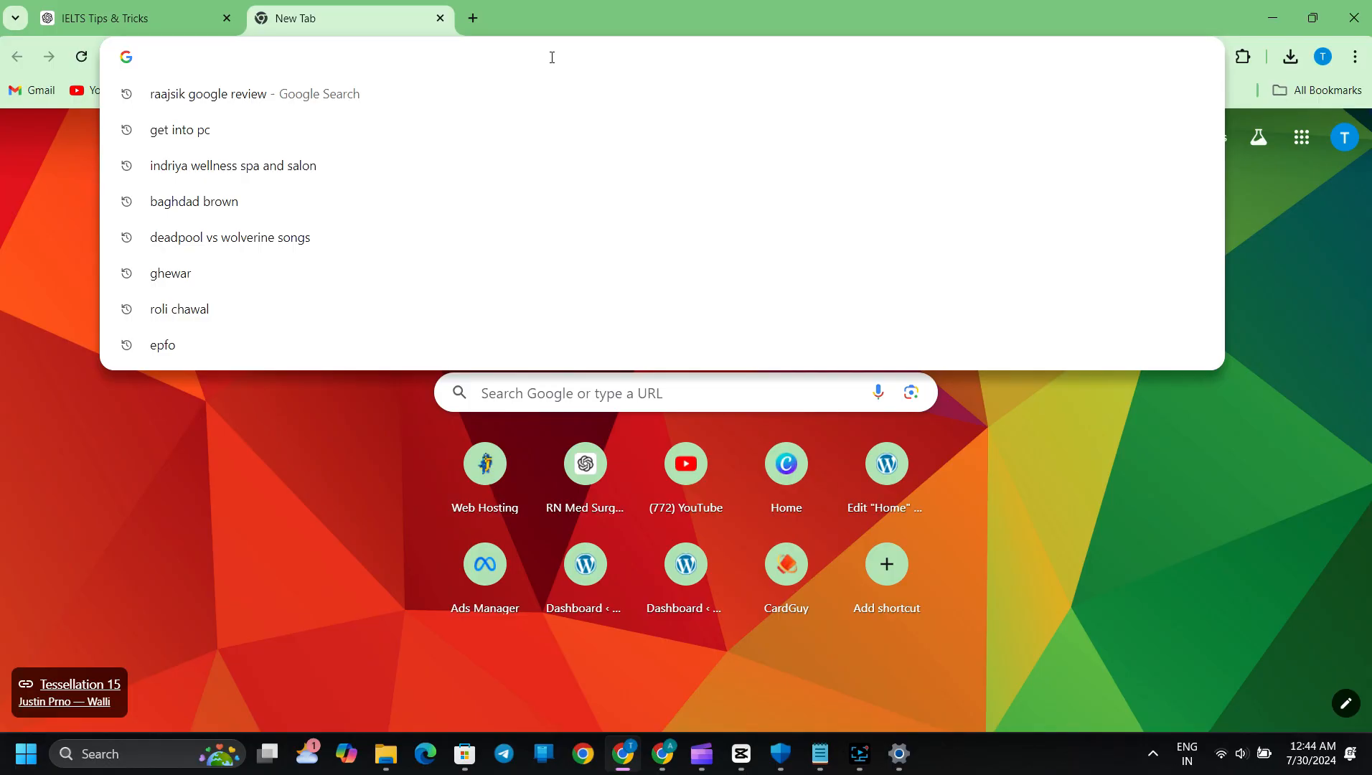
Step: Open Canva, look up the Instagram Reel format and create a blank reel design
{"action": "type", "text": "canva"}
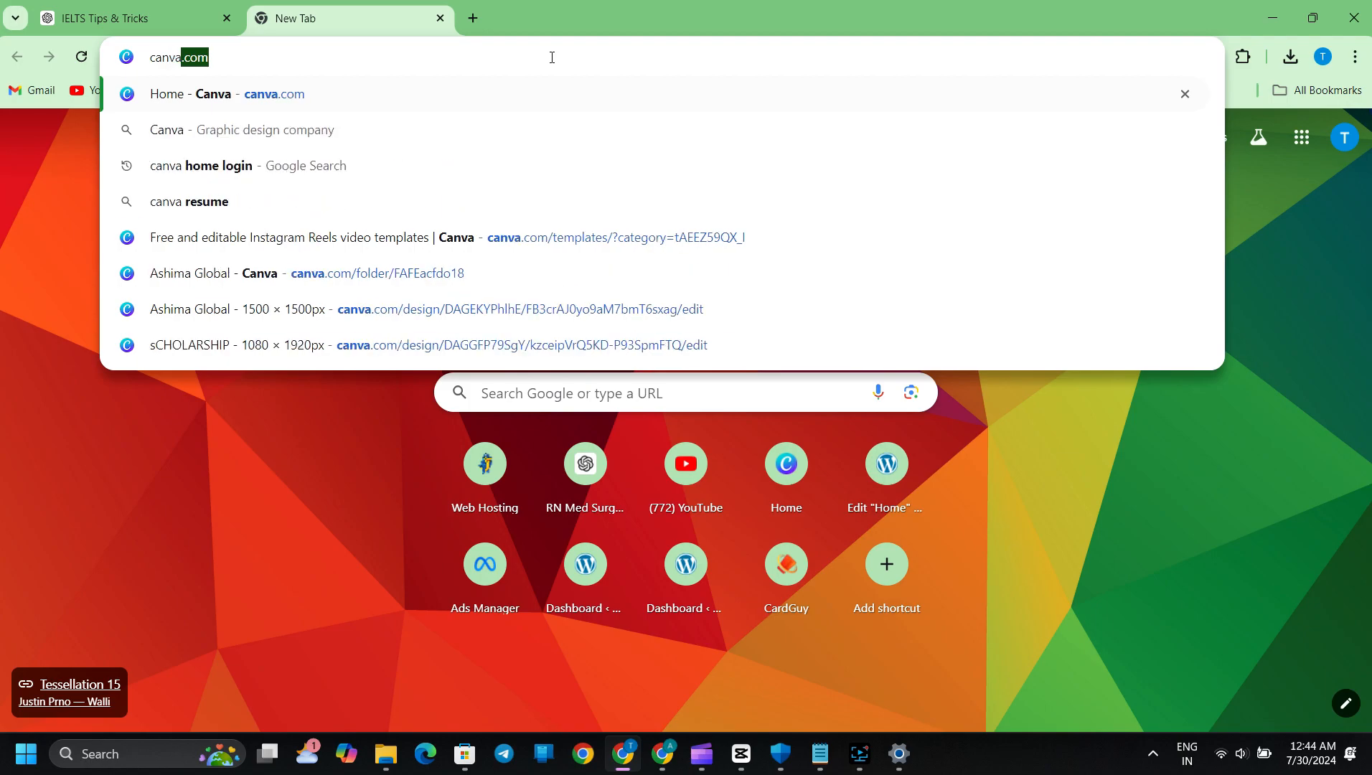
{"action": "key", "text": "Return"}
{"action": "left_click", "coordinate": [801, 212]}
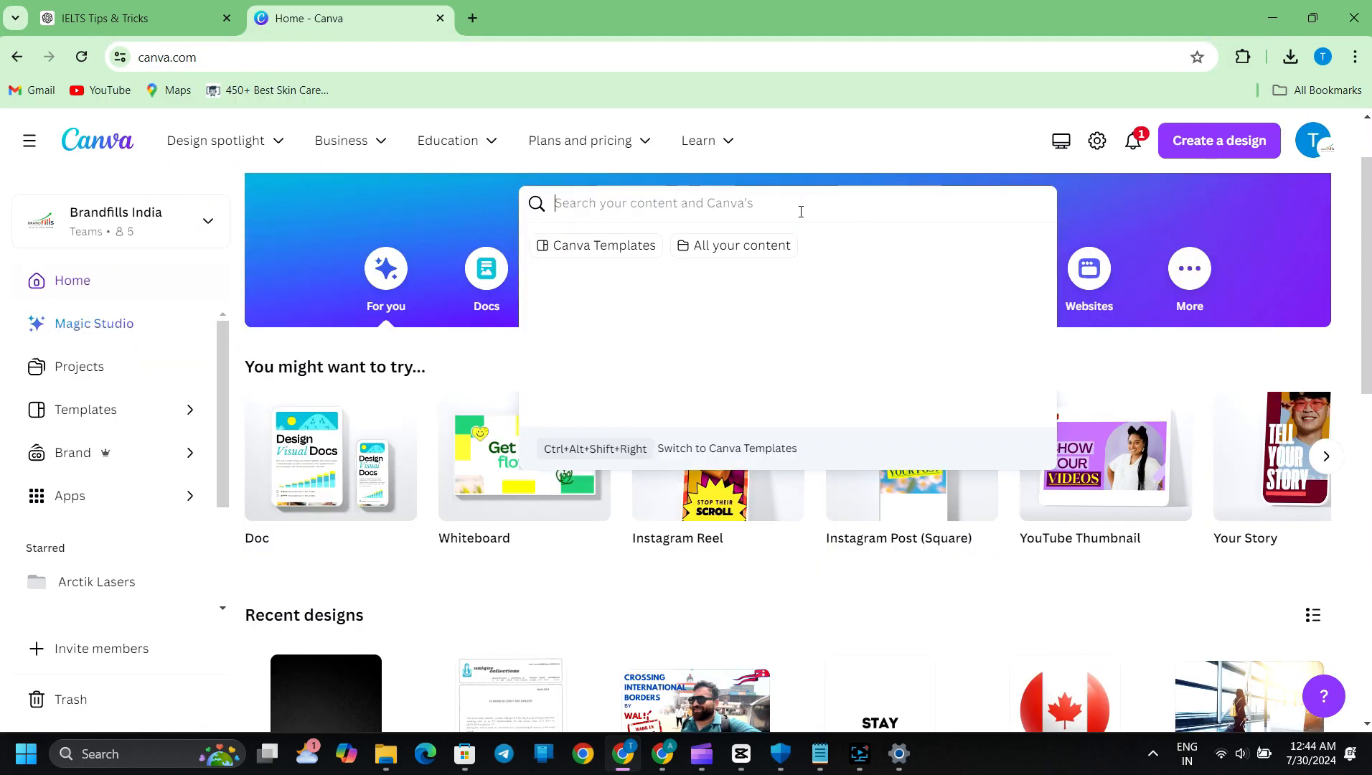
{"action": "type", "text": "reel"}
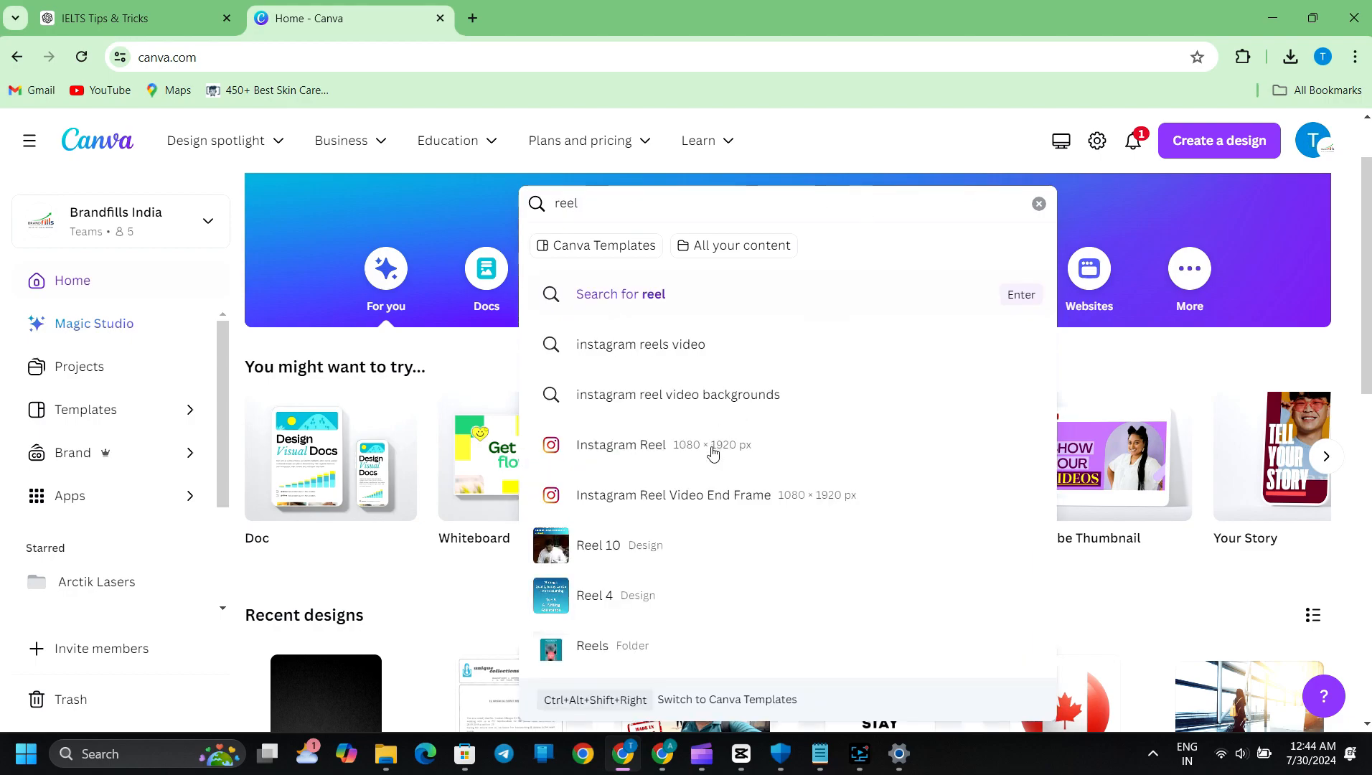
{"action": "left_click", "coordinate": [710, 463]}
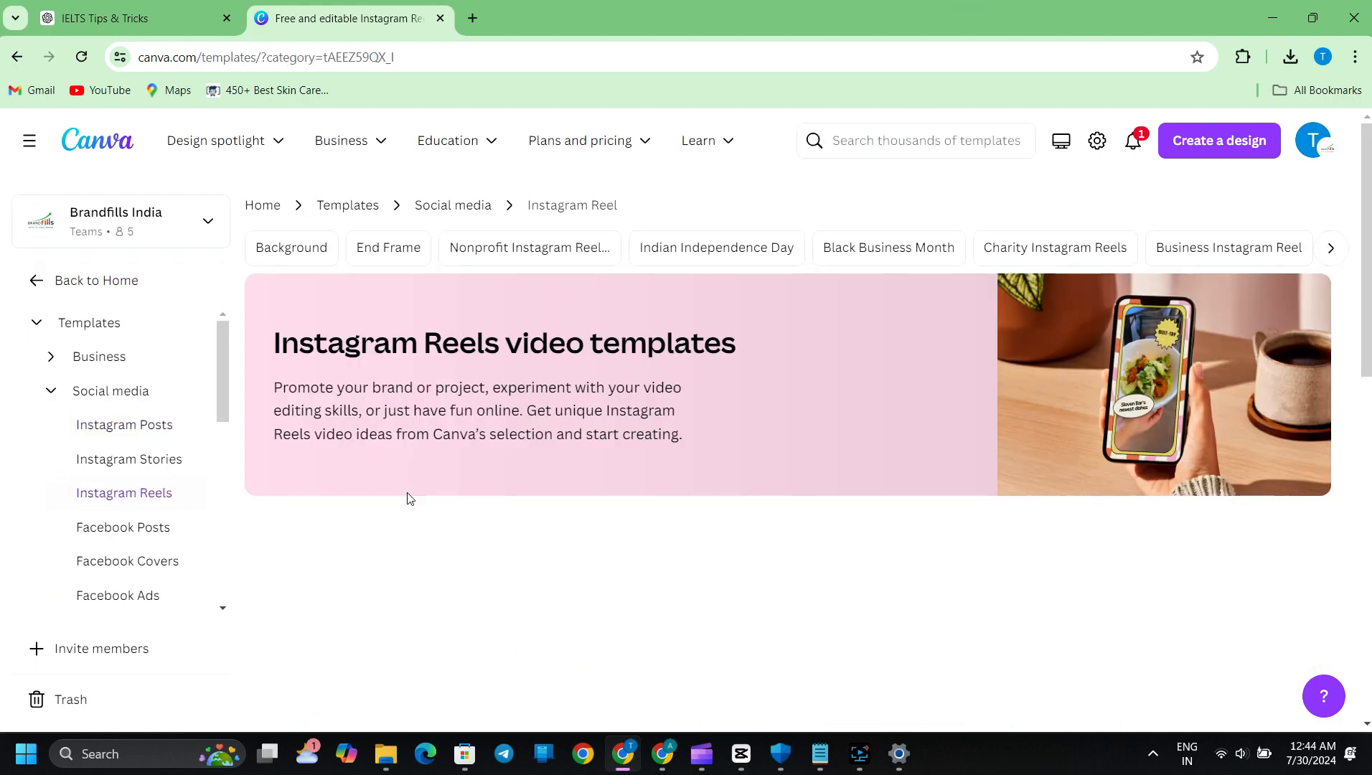
{"action": "scroll", "coordinate": [421, 465], "scroll_direction": "down", "scroll_amount": 3}
{"action": "left_click", "coordinate": [381, 425]}
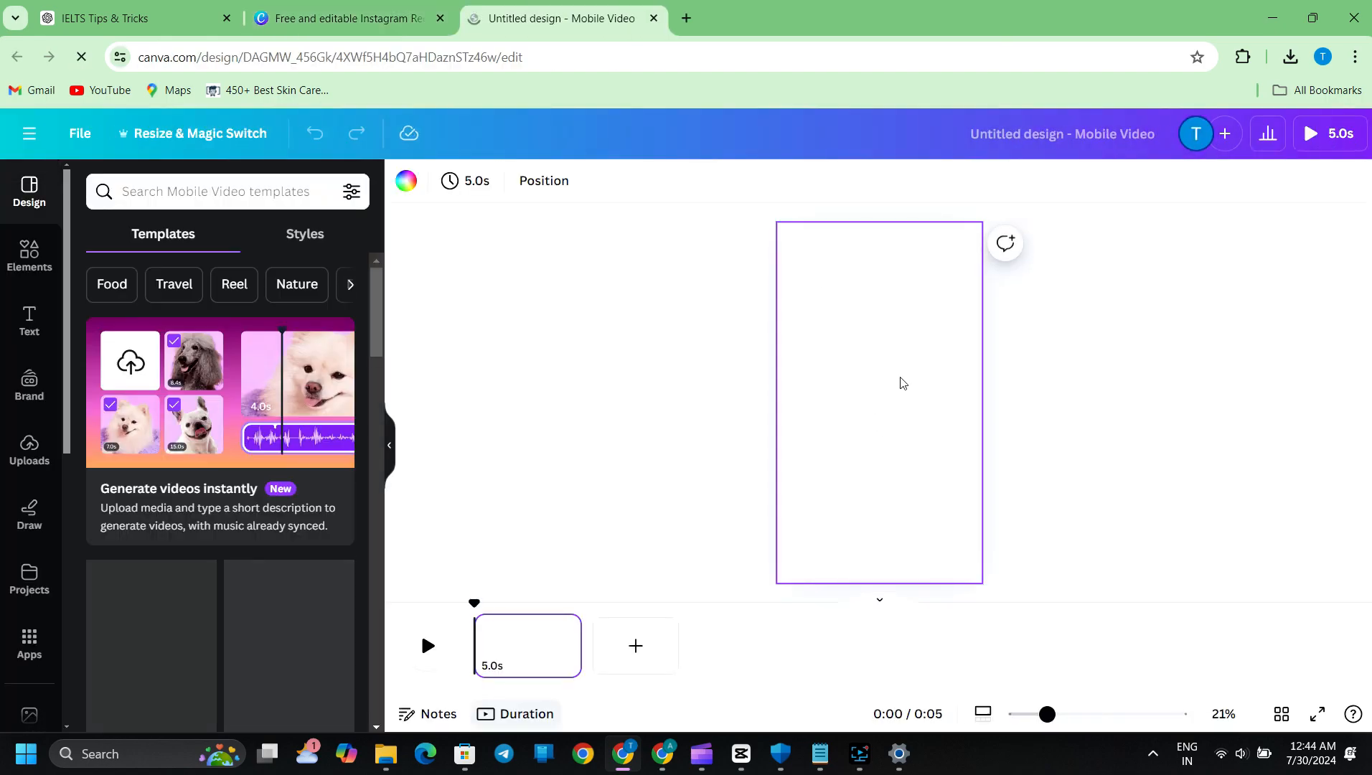
Step: Search Canva's photo library for "black background"
{"action": "scroll", "coordinate": [21, 531], "scroll_direction": "down", "scroll_amount": 3}
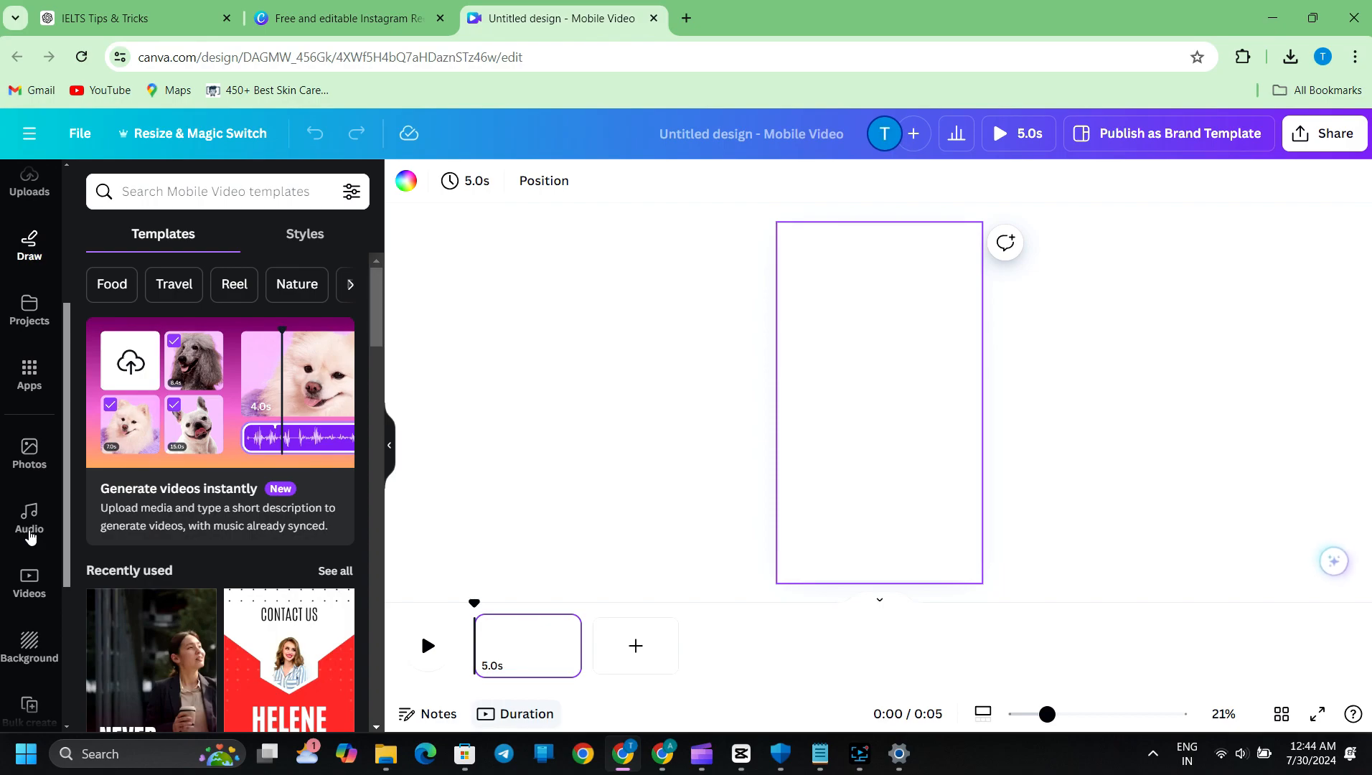
{"action": "left_click", "coordinate": [29, 452]}
{"action": "left_click", "coordinate": [244, 195]}
{"action": "type", "text": "black b"}
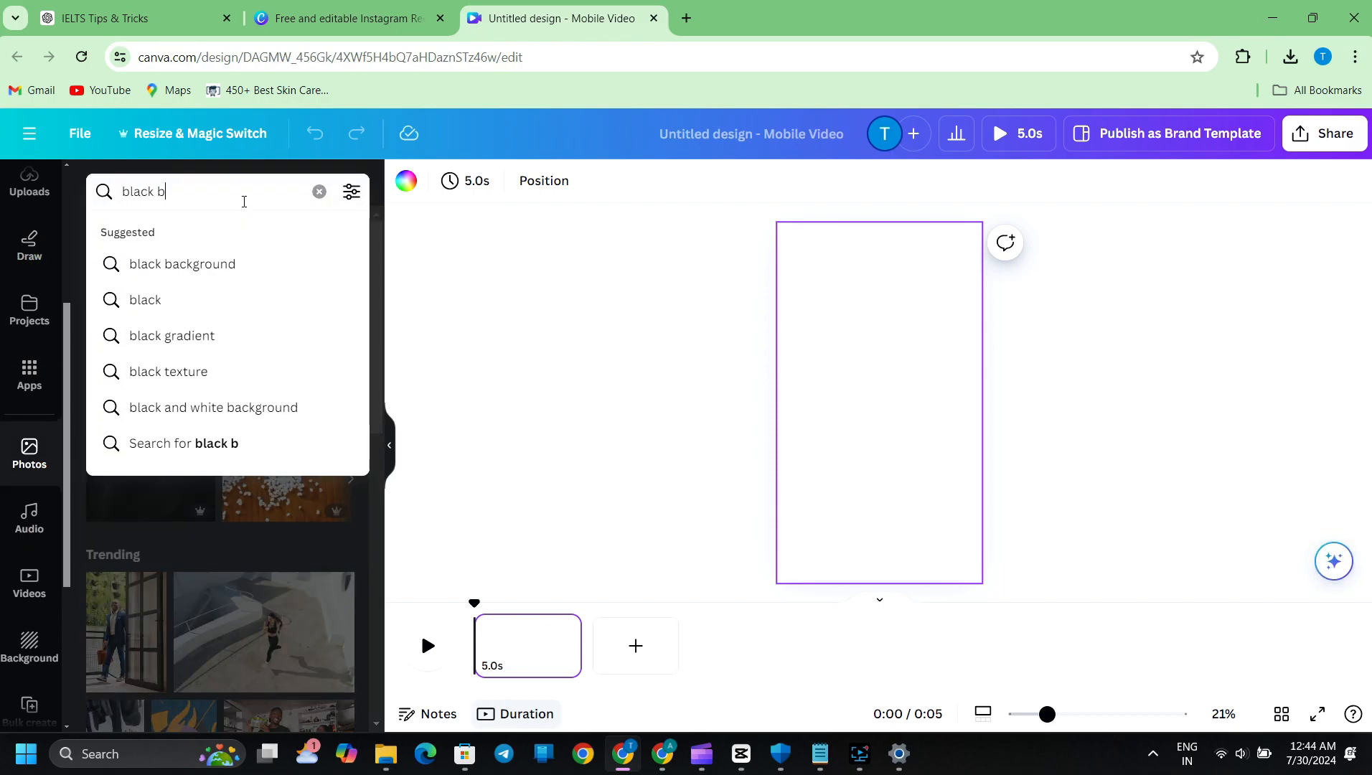
{"action": "type", "text": "ackground"}
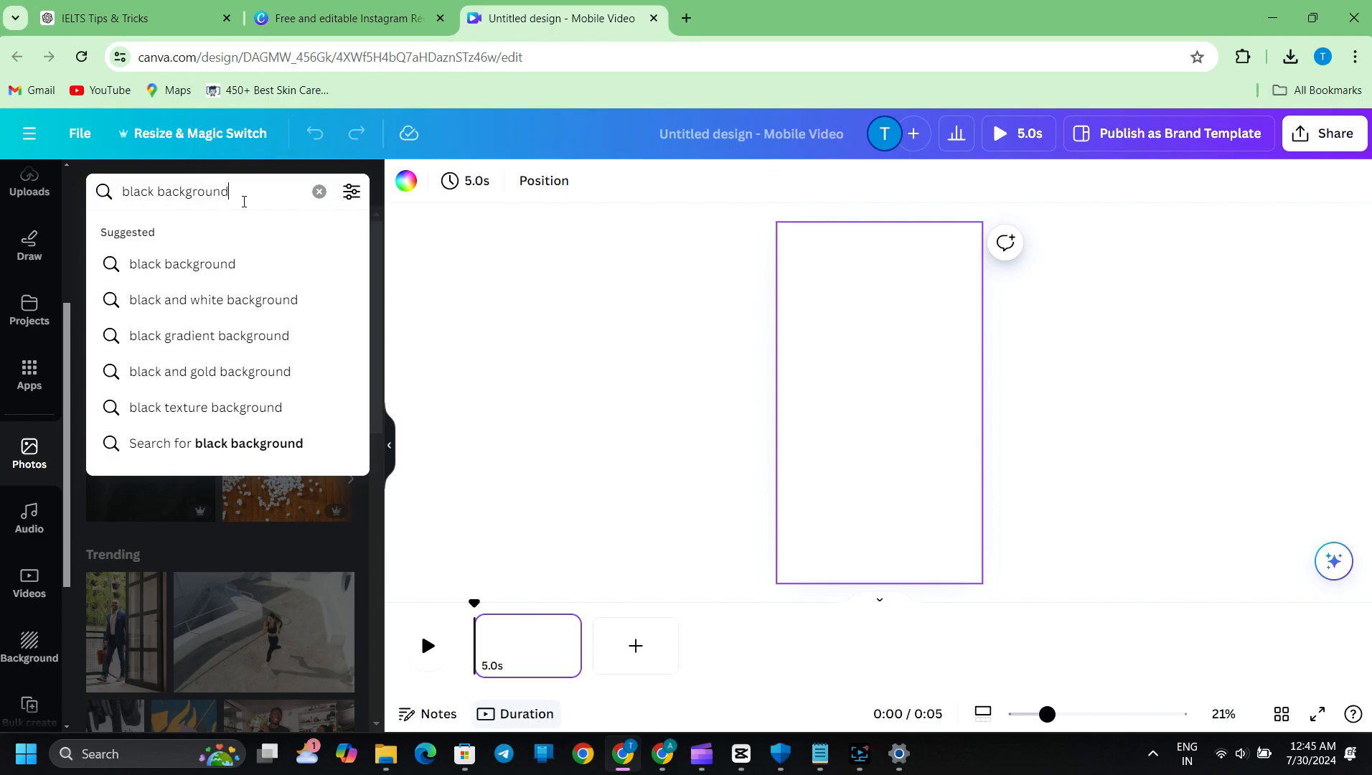
{"action": "key", "text": "Return"}
Step: Fill the blank page with the dark grey-black studio backdrop photo from the results
{"action": "scroll", "coordinate": [251, 379], "scroll_direction": "down", "scroll_amount": 5}
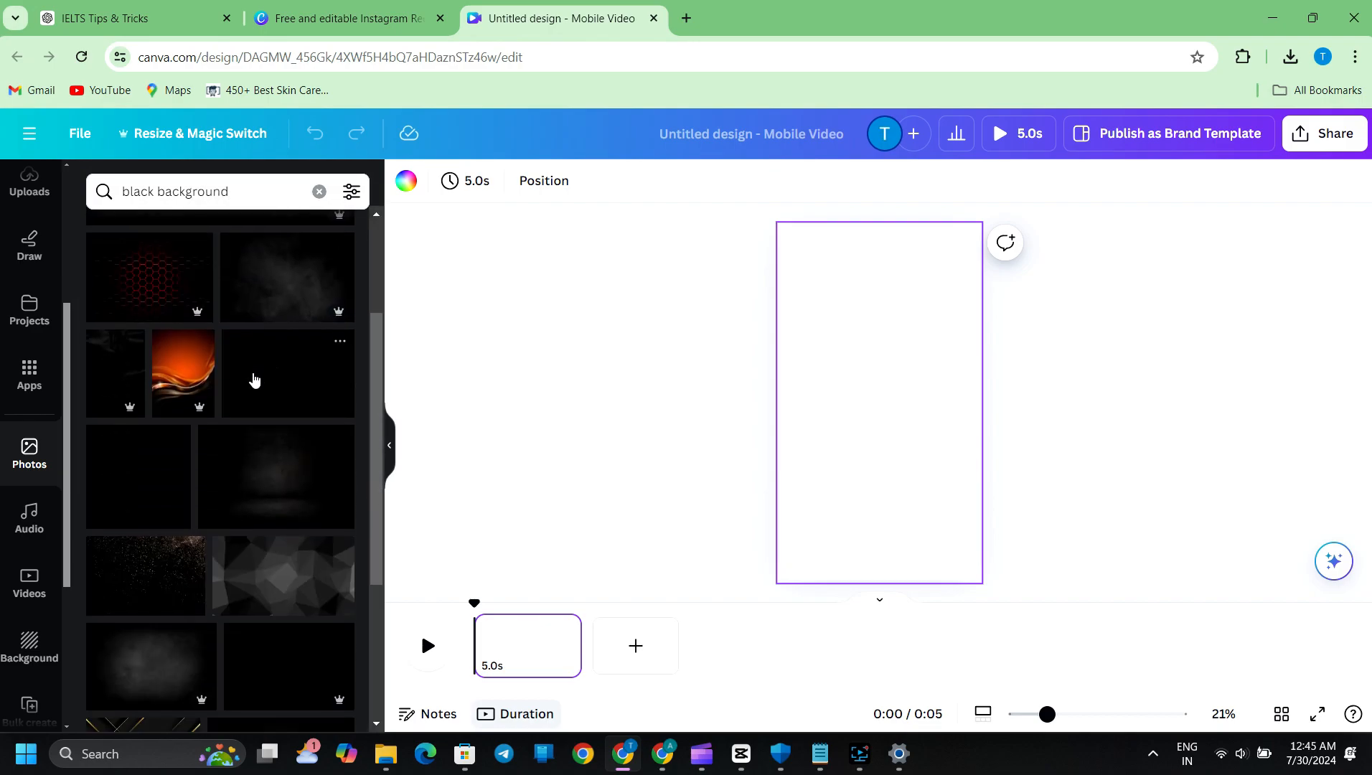
{"action": "scroll", "coordinate": [256, 376], "scroll_direction": "up", "scroll_amount": 2}
{"action": "left_click_drag", "start_coordinate": [261, 391], "coordinate": [795, 378]}
{"action": "left_click", "coordinate": [1042, 364]}
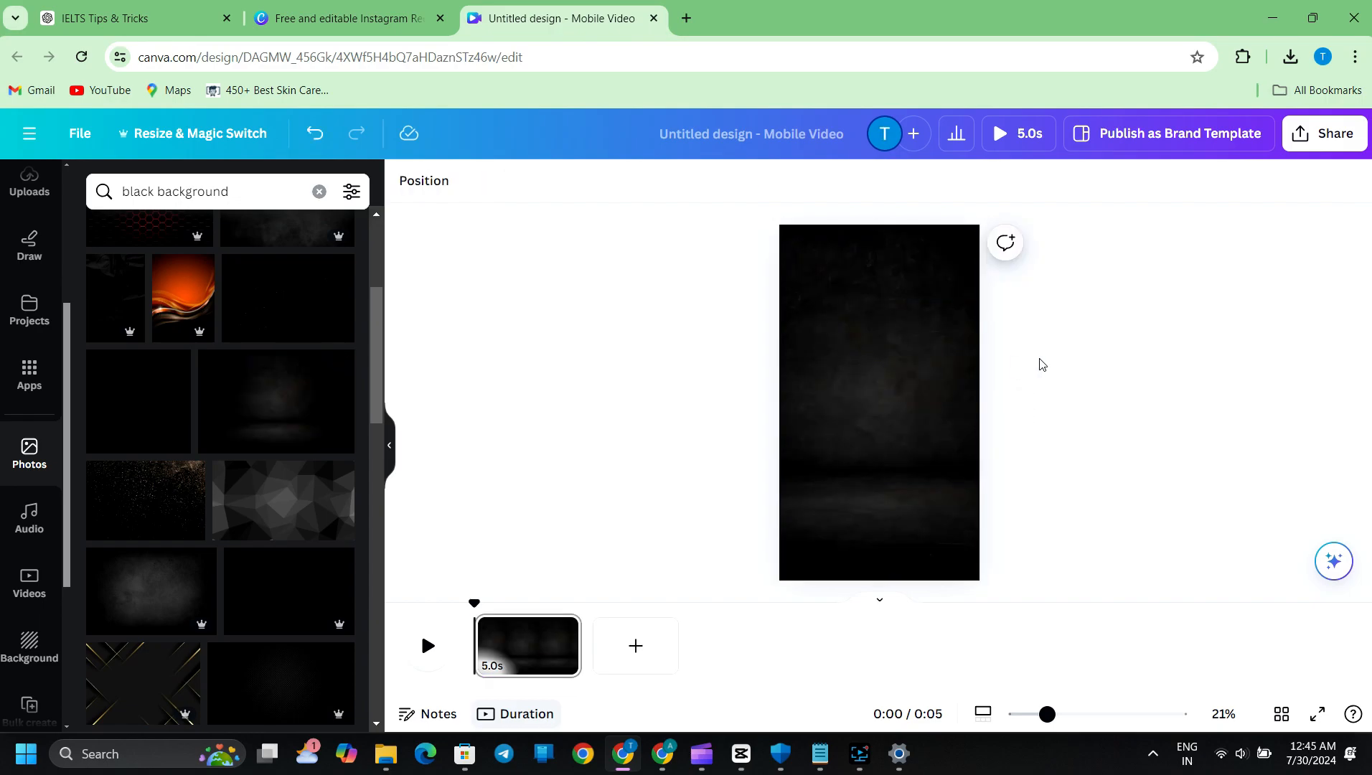
{"action": "left_click", "coordinate": [897, 392]}
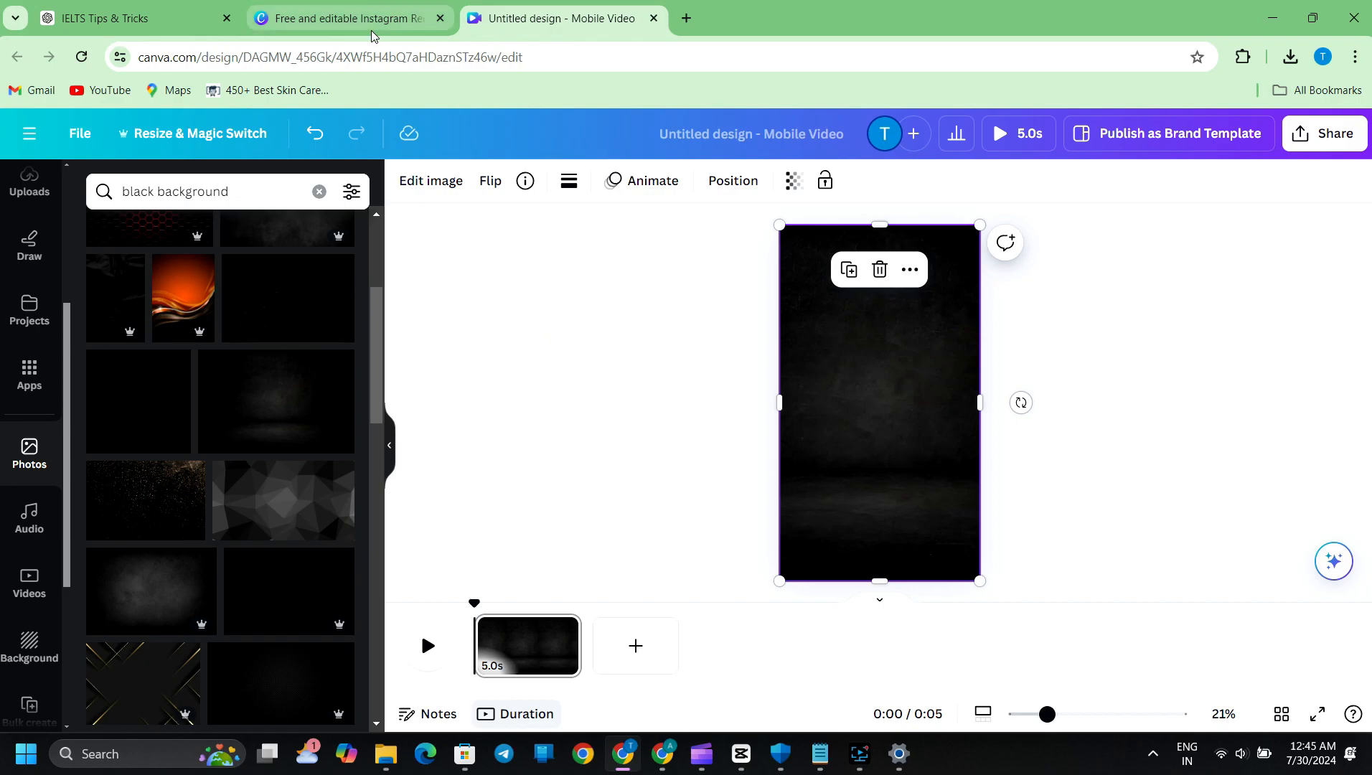
Step: Search Google in a new browser tab for dhoni png images
{"action": "left_click", "coordinate": [688, 19]}
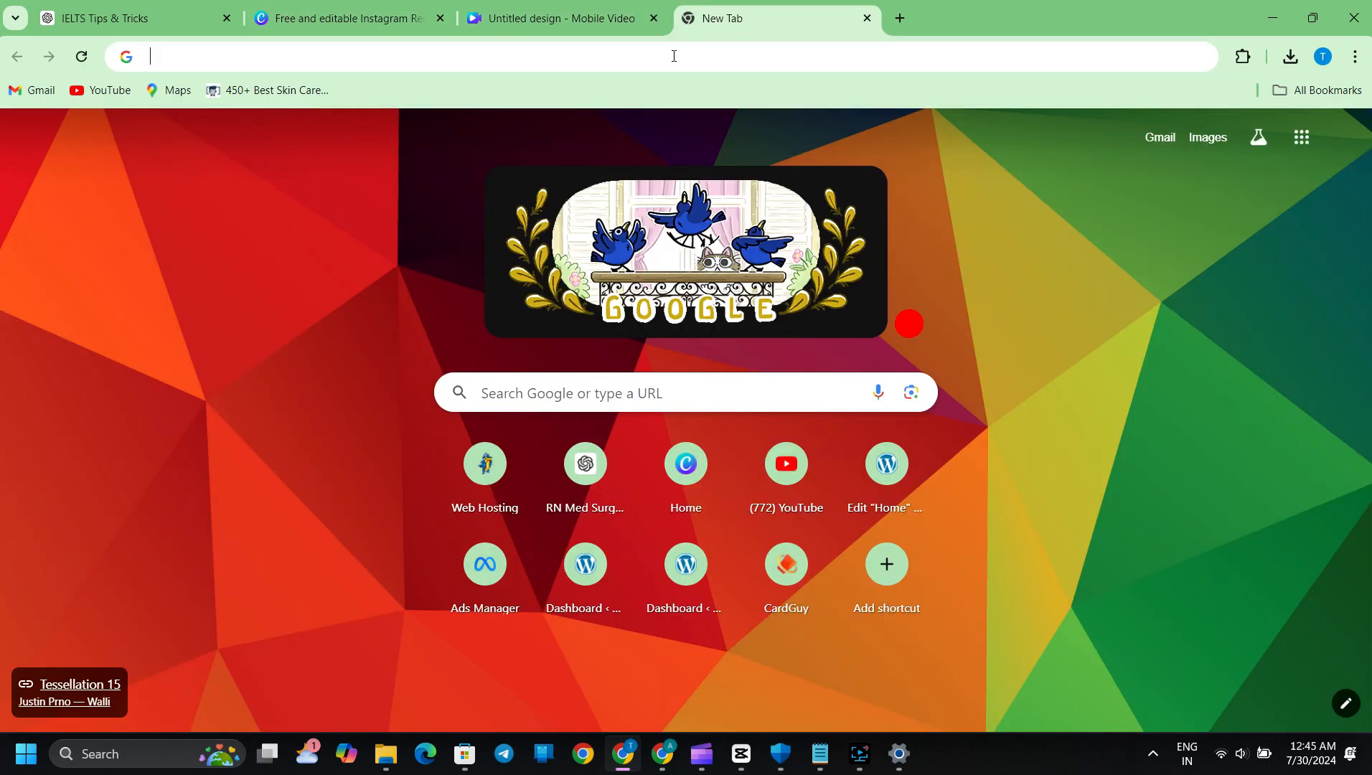
{"action": "left_click", "coordinate": [671, 55]}
{"action": "type", "text": "dho"}
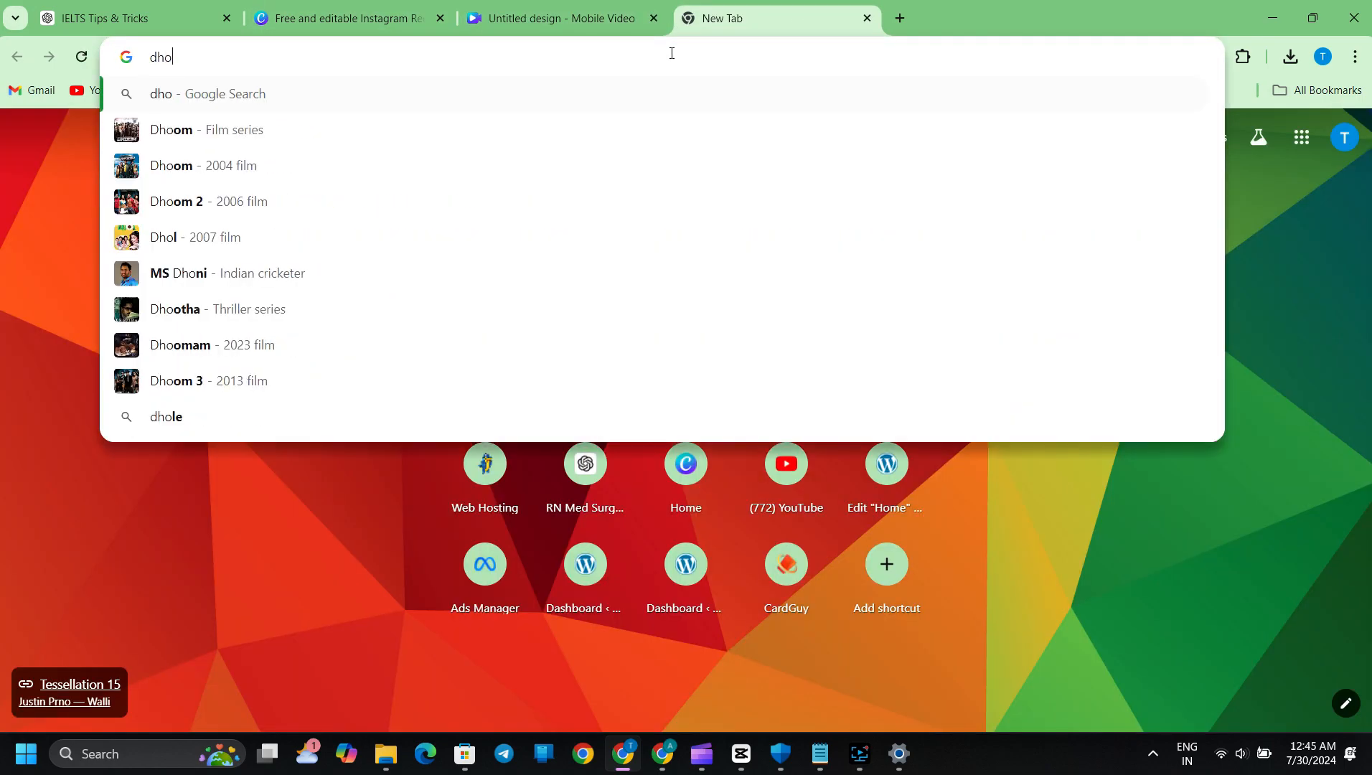
{"action": "type", "text": "ni "}
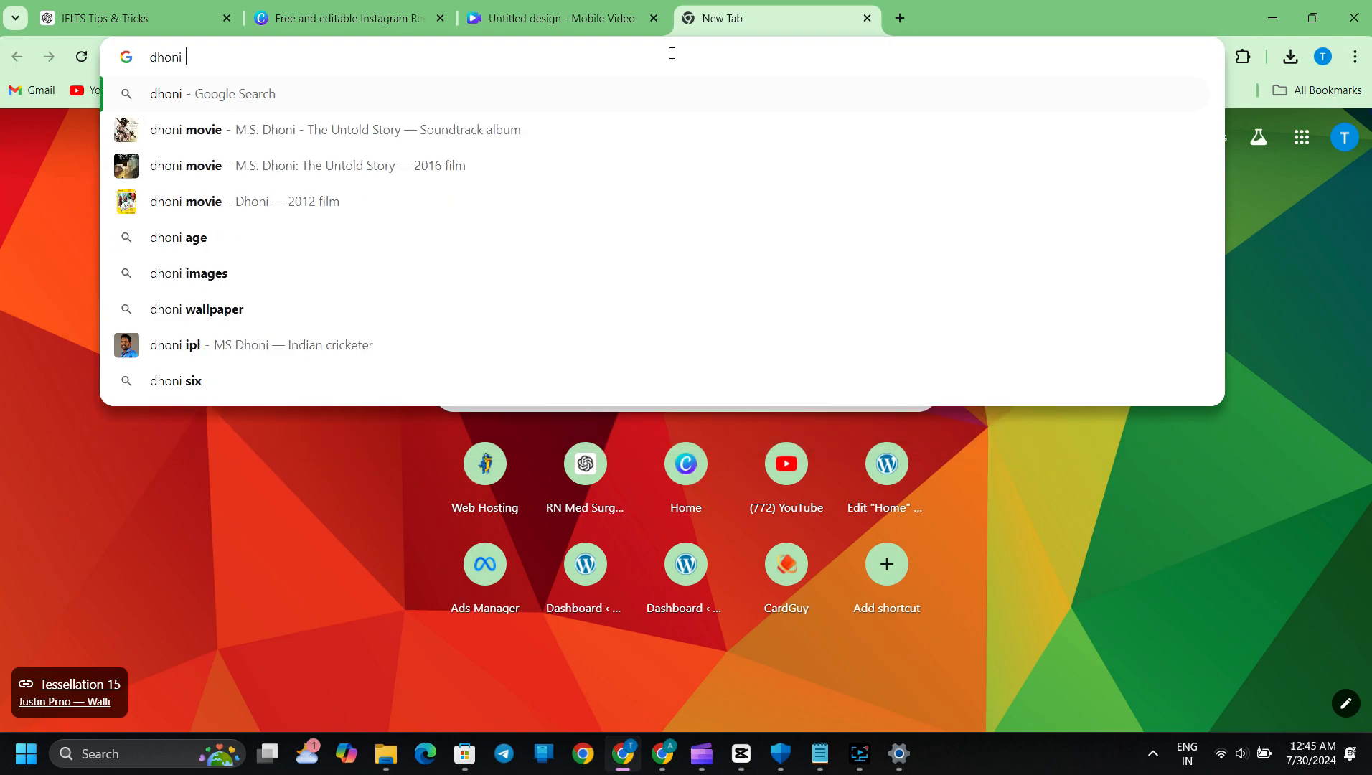
{"action": "type", "text": "png"}
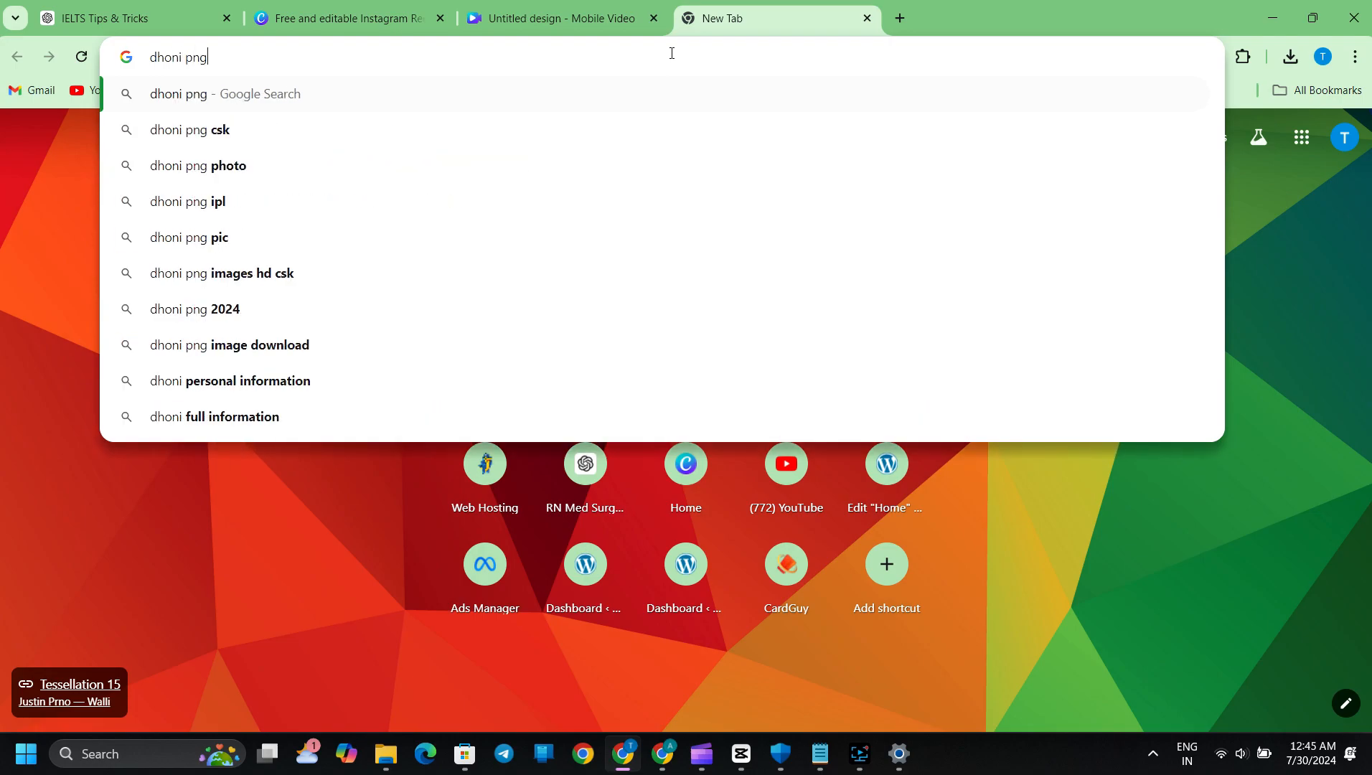
{"action": "type", "text": " image"}
{"action": "key", "text": "Return"}
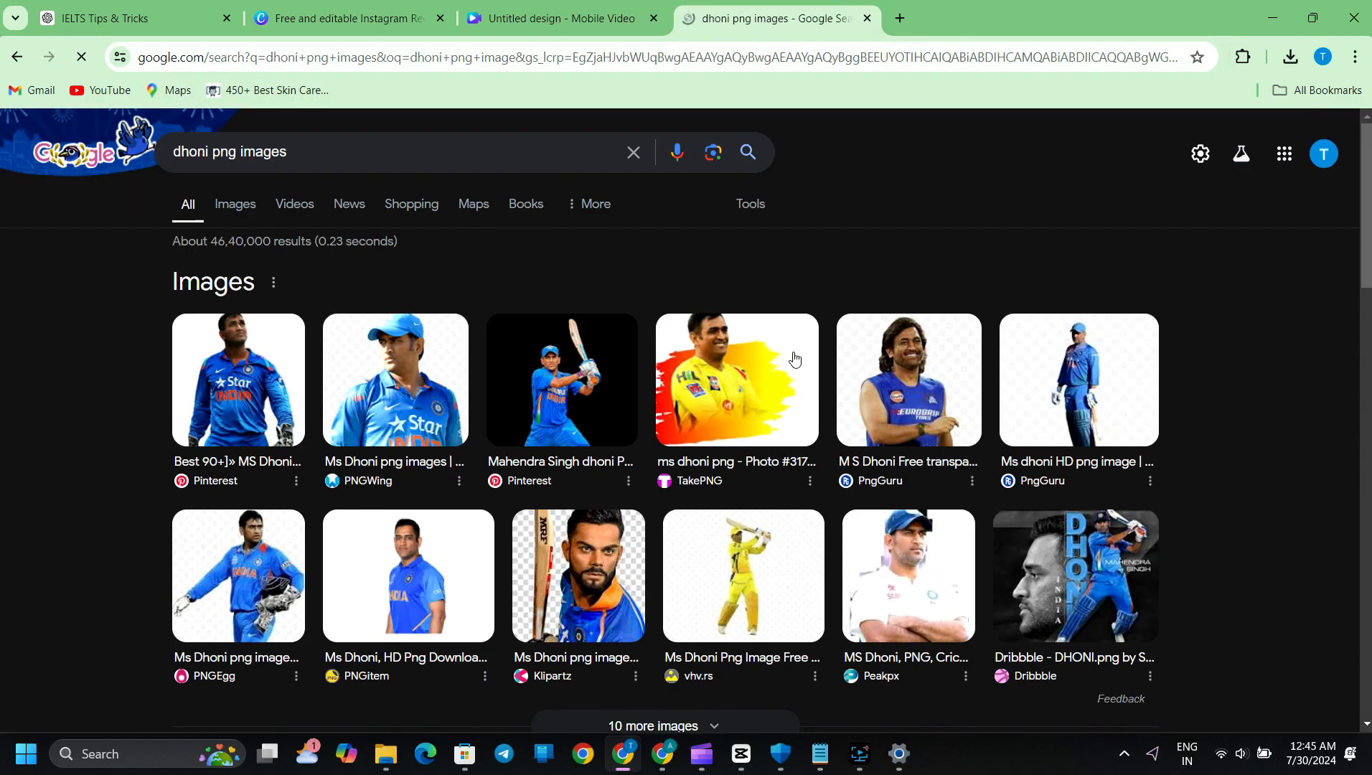
Step: Open the PngGuru picture of Dhoni in the blue sleeveless jersey and copy the image
{"action": "left_click", "coordinate": [903, 388]}
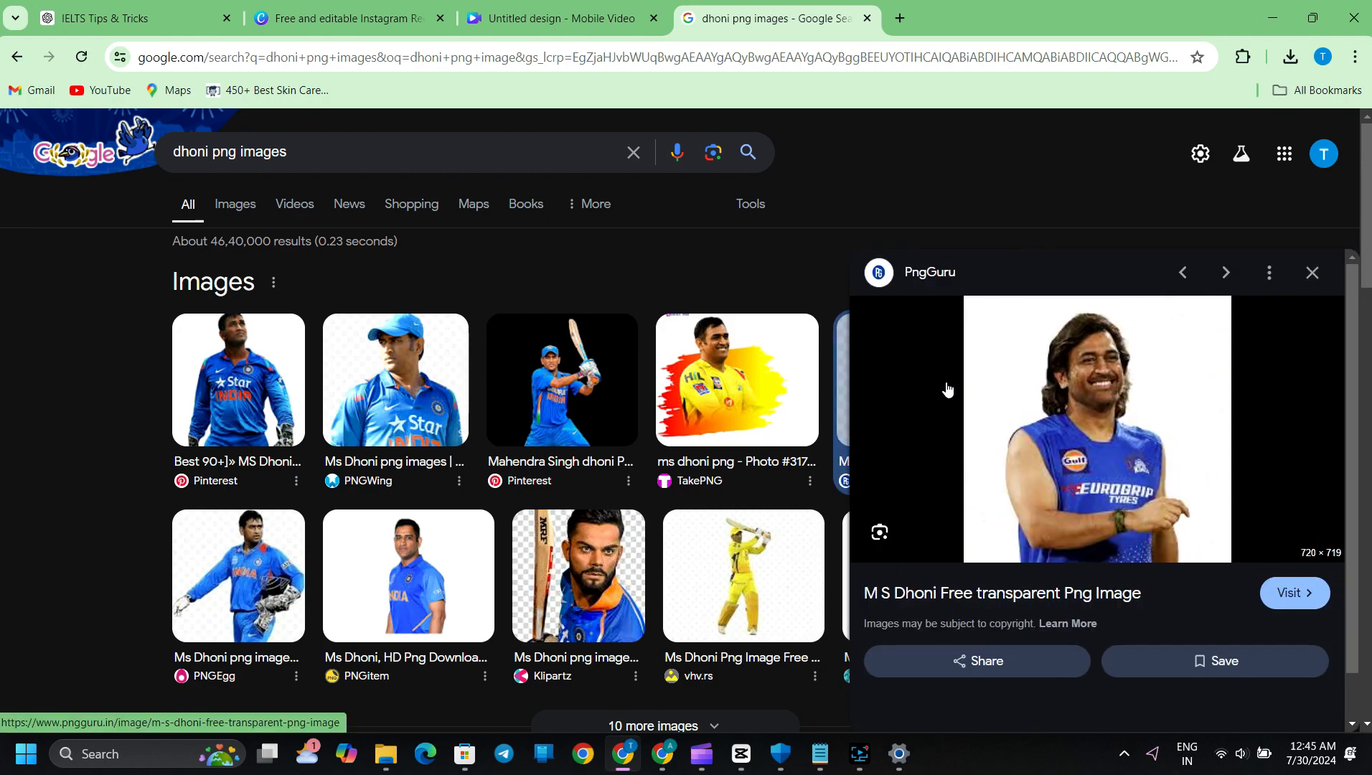
{"action": "right_click", "coordinate": [1079, 401]}
{"action": "scroll", "coordinate": [1125, 369], "scroll_direction": "down", "scroll_amount": 3}
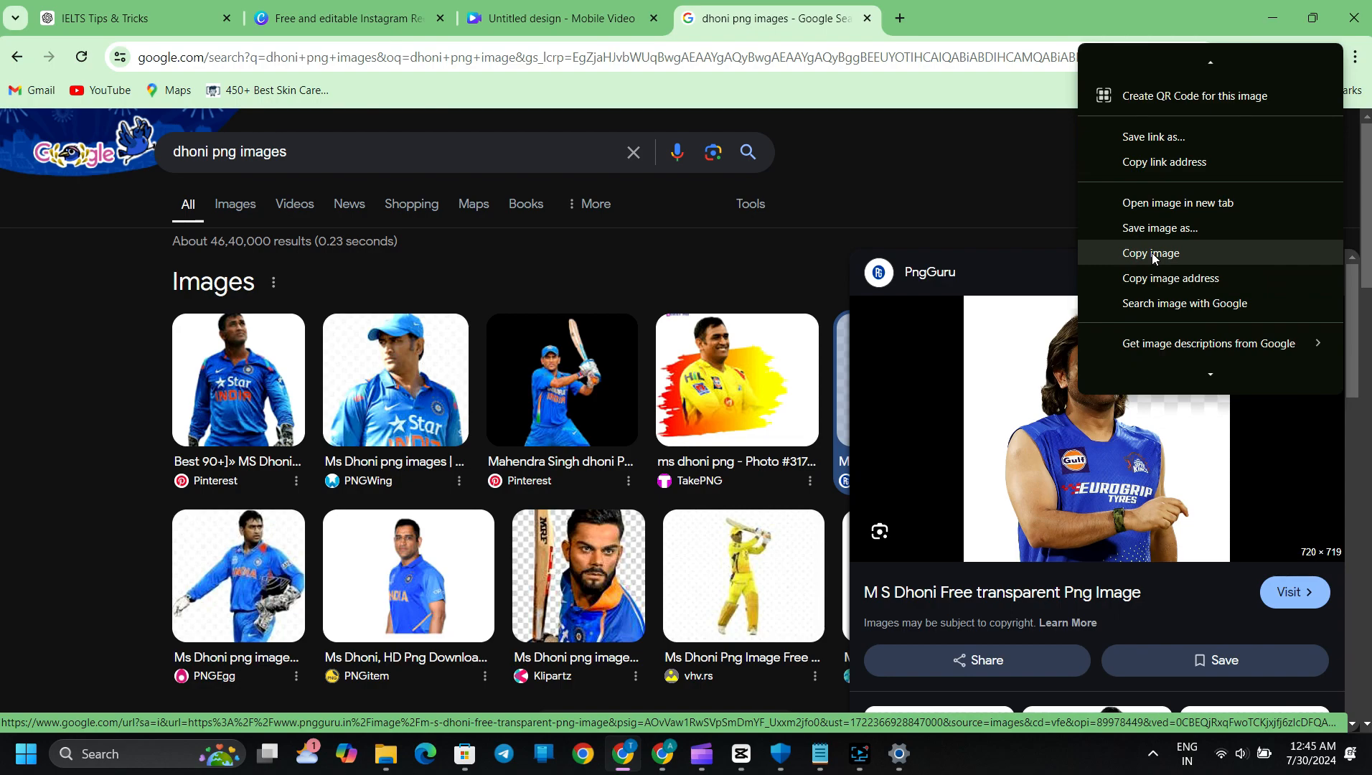
{"action": "left_click", "coordinate": [1151, 253]}
Step: Return to the Canva design, paste the copied Dhoni picture onto the page and remove its white background
{"action": "left_click", "coordinate": [552, 18]}
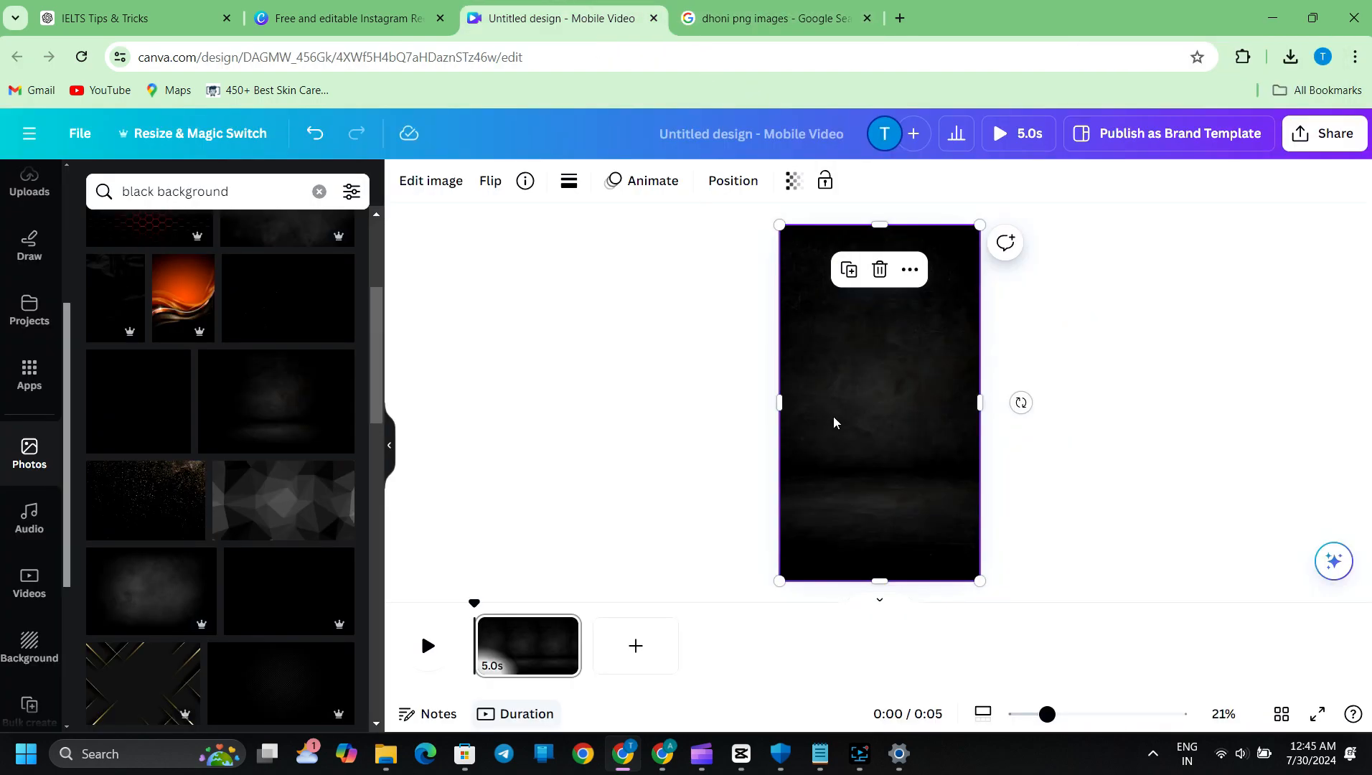
{"action": "key", "text": "ctrl+v"}
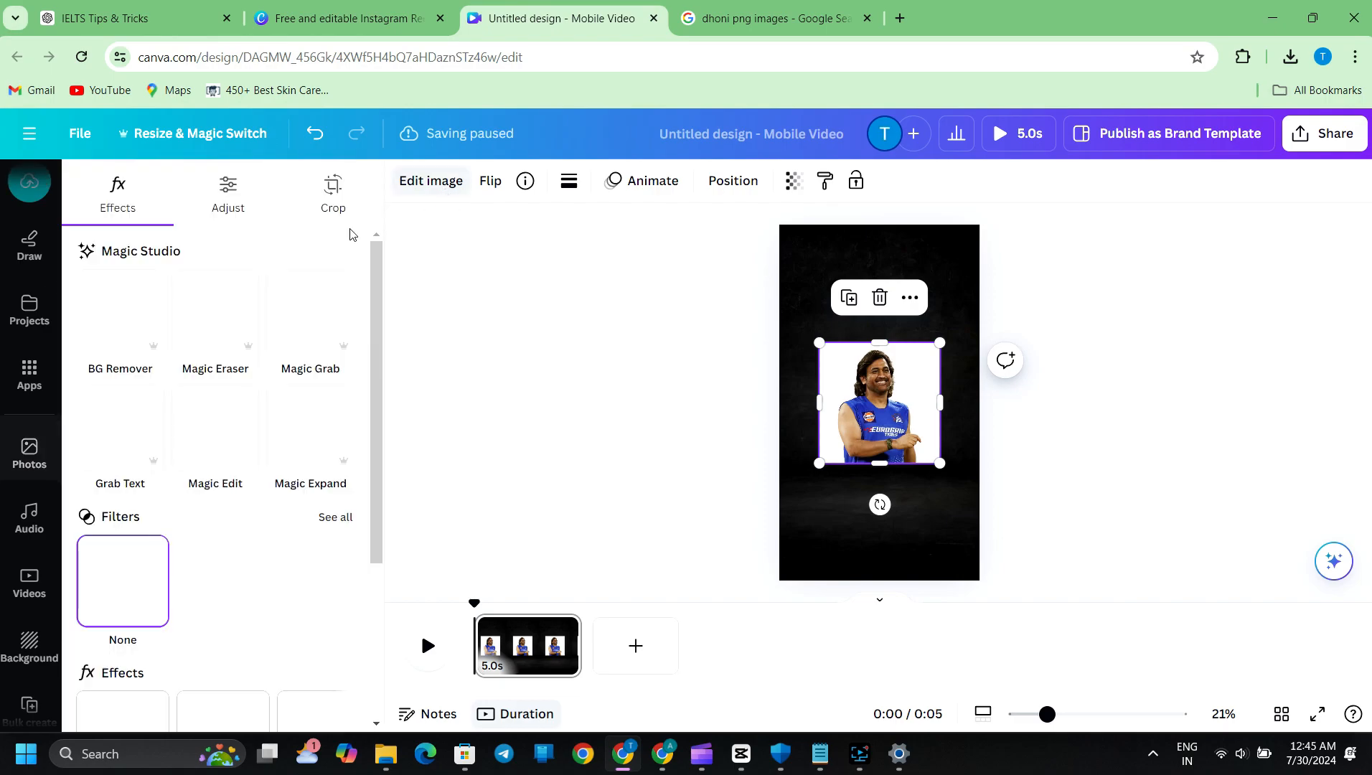
{"action": "left_click", "coordinate": [109, 315]}
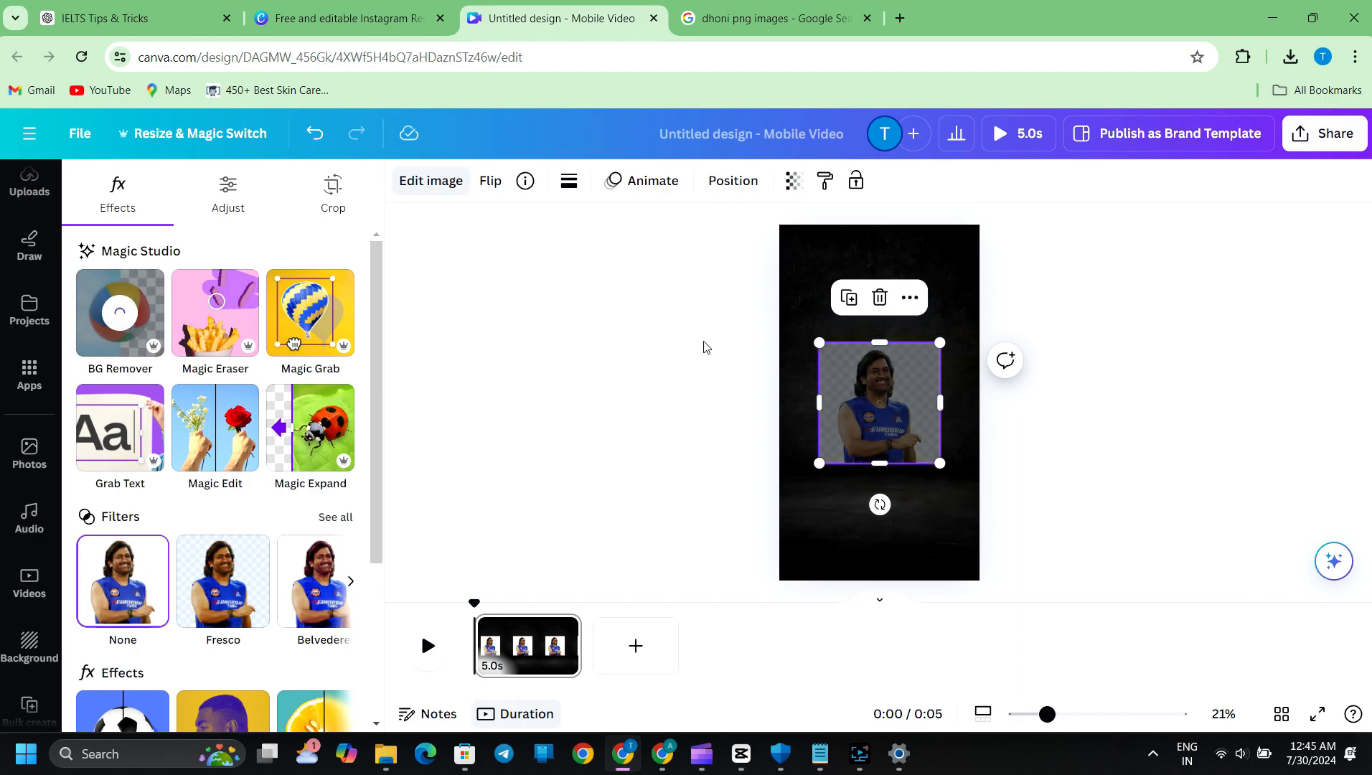
Step: Crop and enlarge the Dhoni cut-out and centre it slightly above the middle of the page
{"action": "left_click_drag", "start_coordinate": [941, 402], "coordinate": [872, 378]}
{"action": "left_click_drag", "start_coordinate": [929, 324], "coordinate": [960, 284]}
{"action": "left_click_drag", "start_coordinate": [917, 370], "coordinate": [901, 387]}
{"action": "left_click_drag", "start_coordinate": [815, 463], "coordinate": [808, 475]}
{"action": "left_click_drag", "start_coordinate": [875, 391], "coordinate": [880, 381]}
{"action": "key", "text": "Escape"}
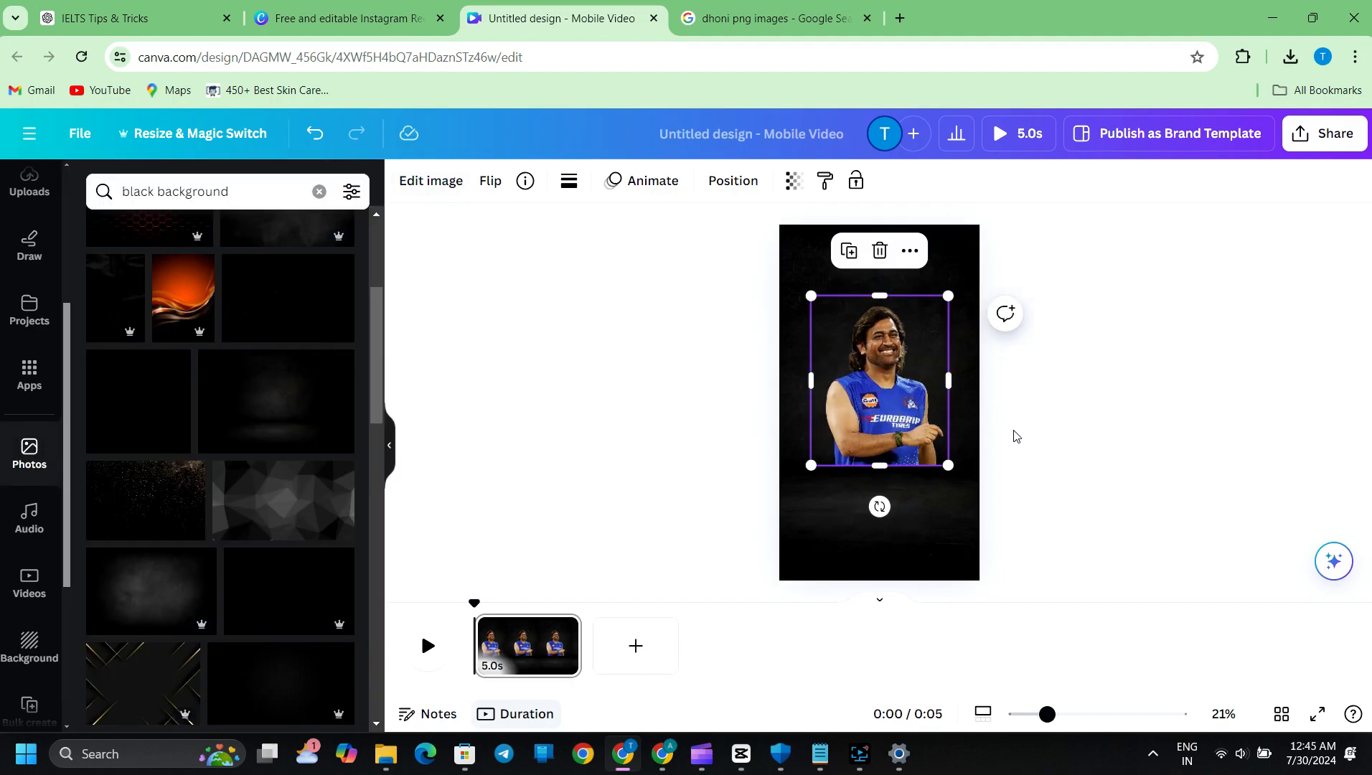
{"action": "left_click", "coordinate": [1018, 437]}
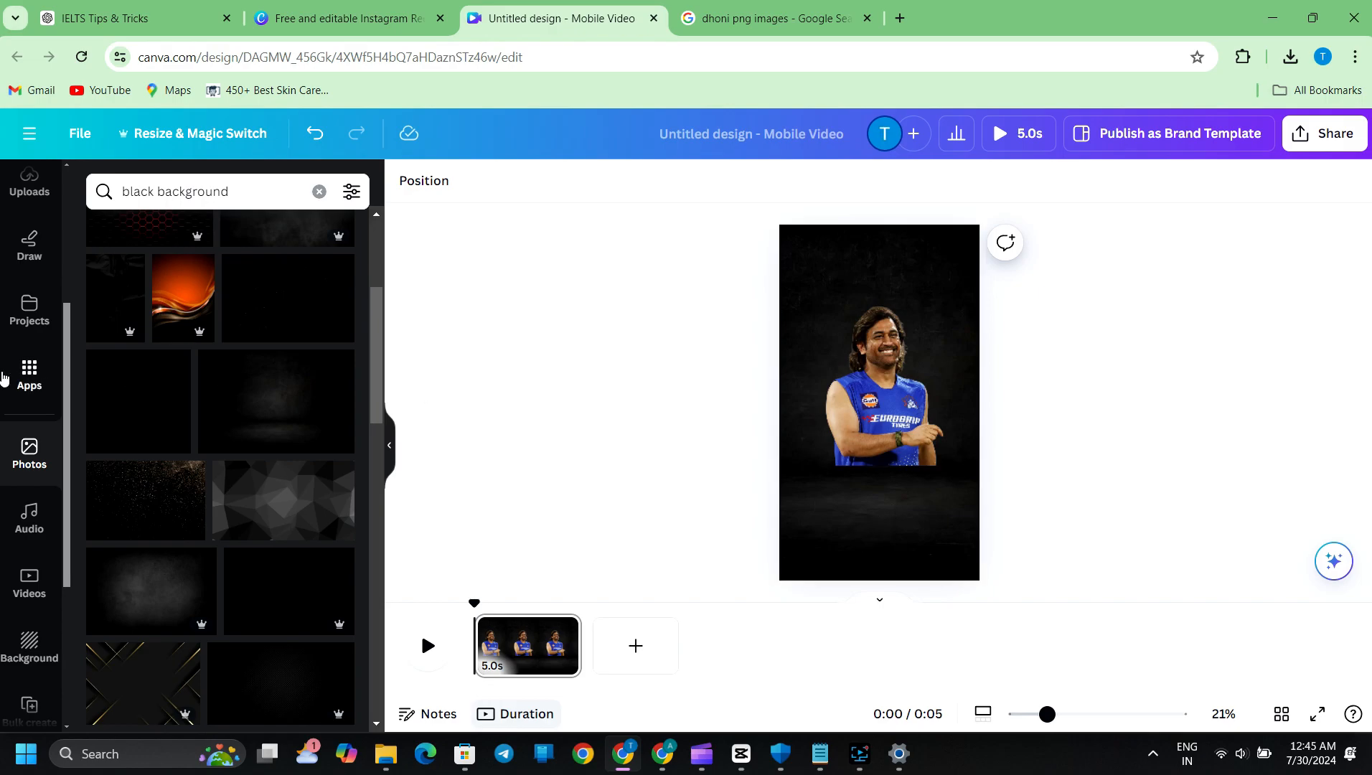
{"action": "key", "text": "slash"}
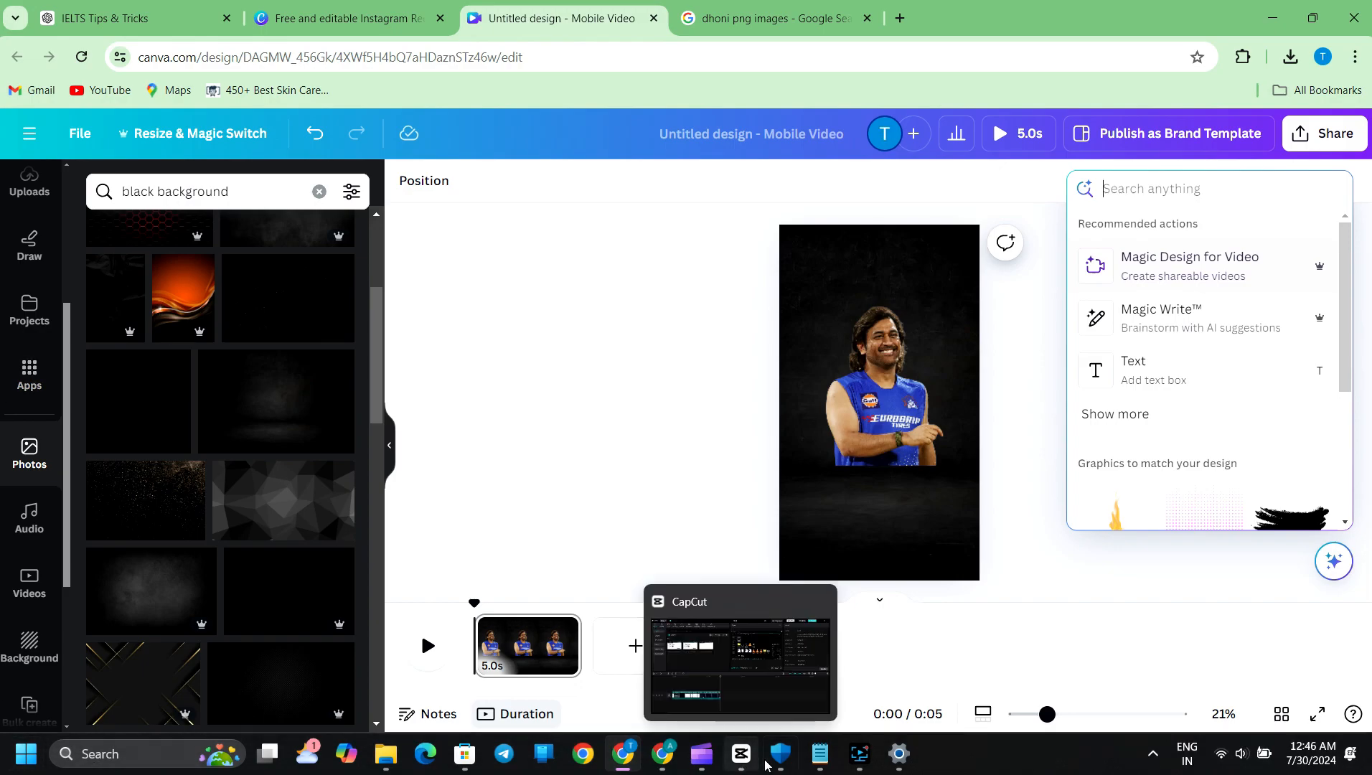
{"action": "left_click", "coordinate": [859, 753]}
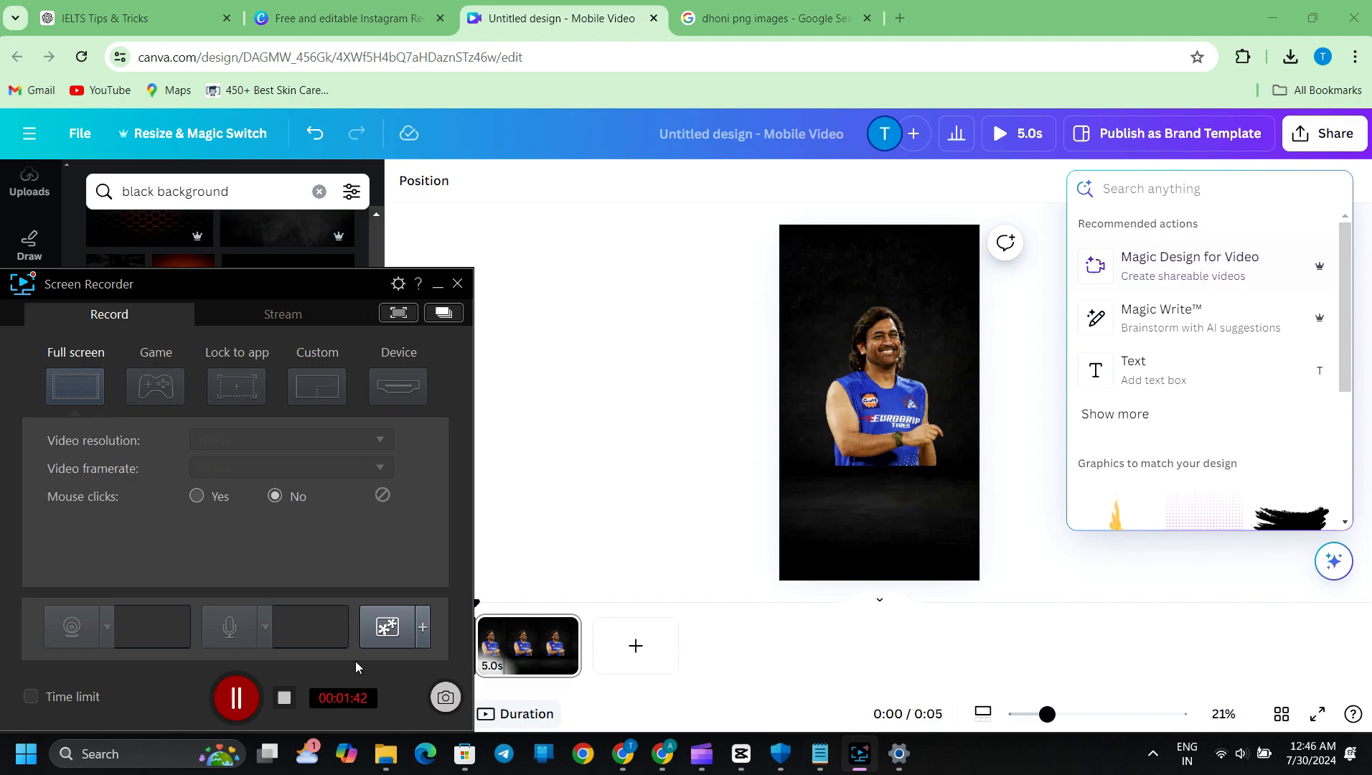
{"action": "left_click", "coordinate": [237, 697]}
Step: Add a blank page ahead of the Dhoni page and paste a copy of the black background photo onto it
{"action": "left_click", "coordinate": [635, 645]}
{"action": "left_click_drag", "start_coordinate": [621, 660], "coordinate": [560, 653]}
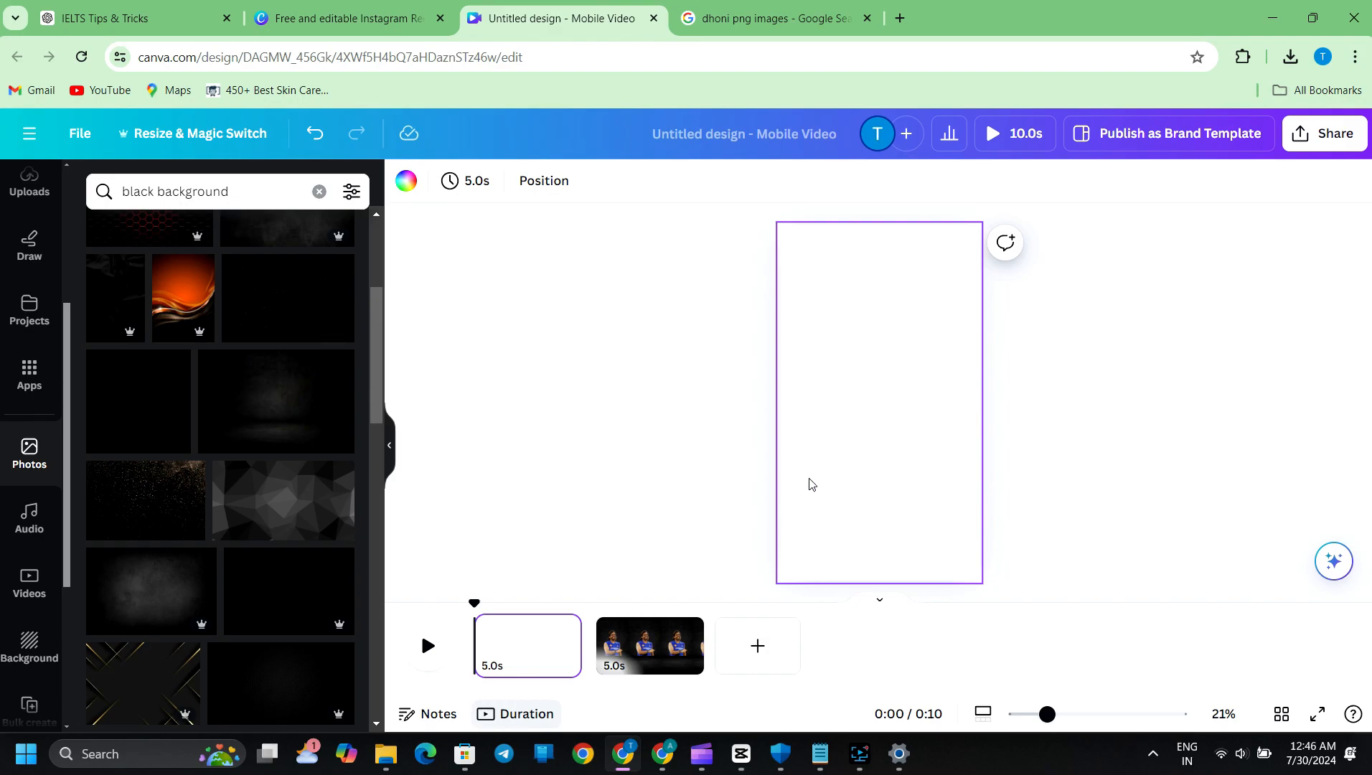
{"action": "left_click", "coordinate": [664, 645]}
{"action": "left_click", "coordinate": [813, 522]}
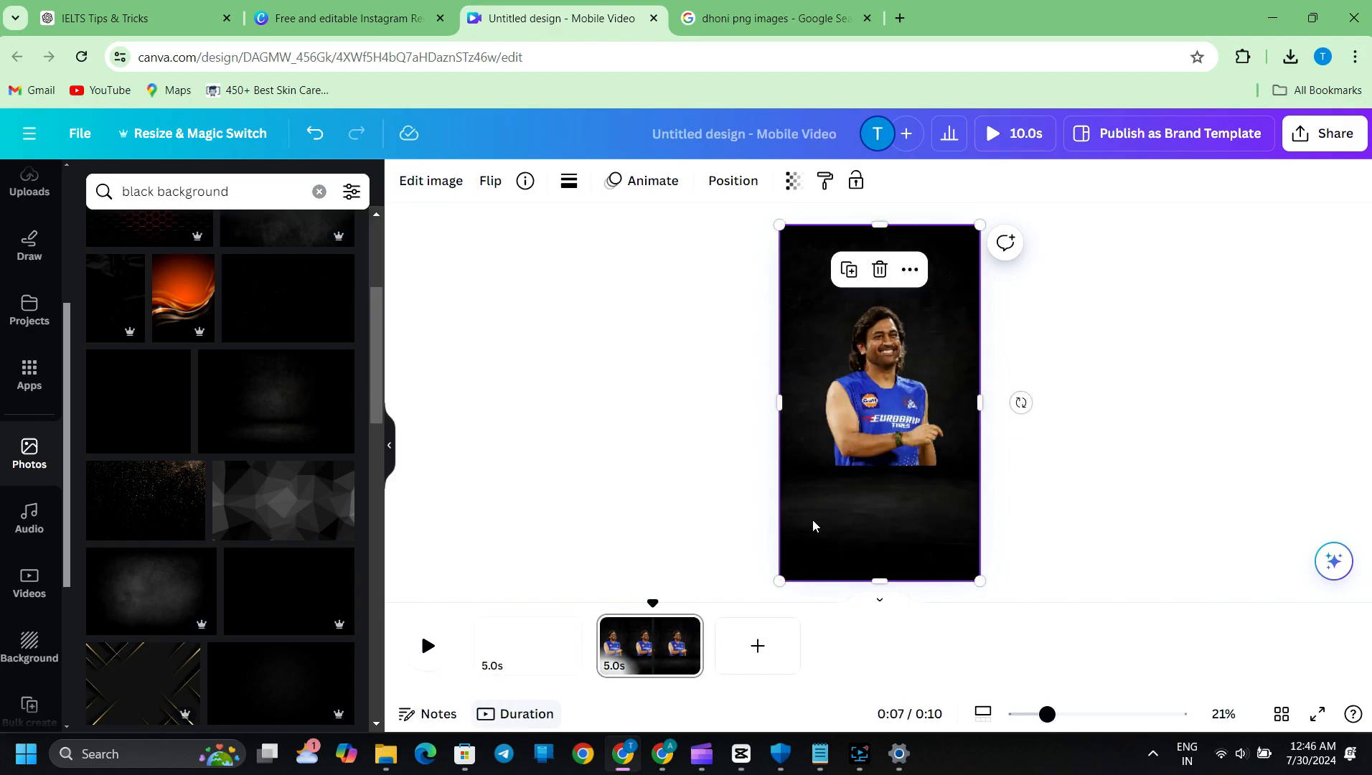
{"action": "left_click", "coordinate": [539, 658]}
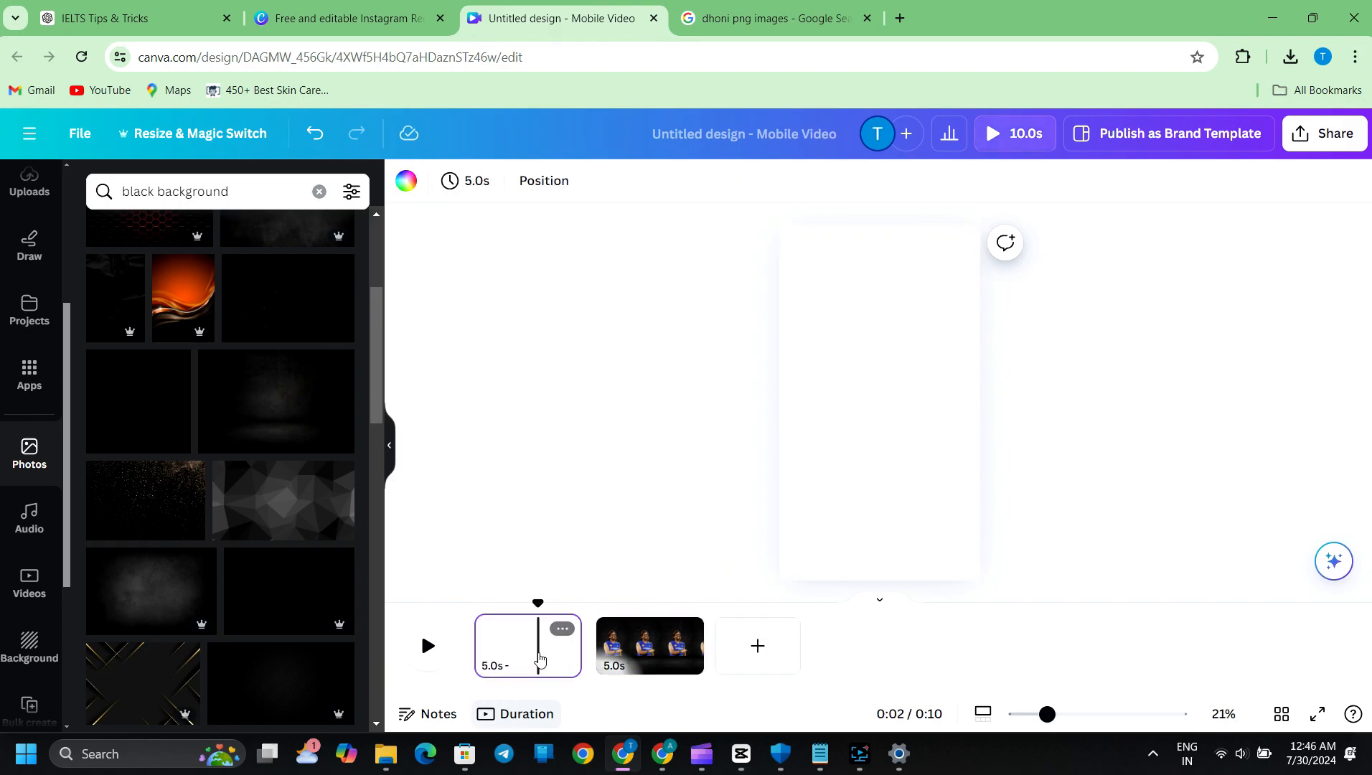
{"action": "key", "text": "ctrl+v"}
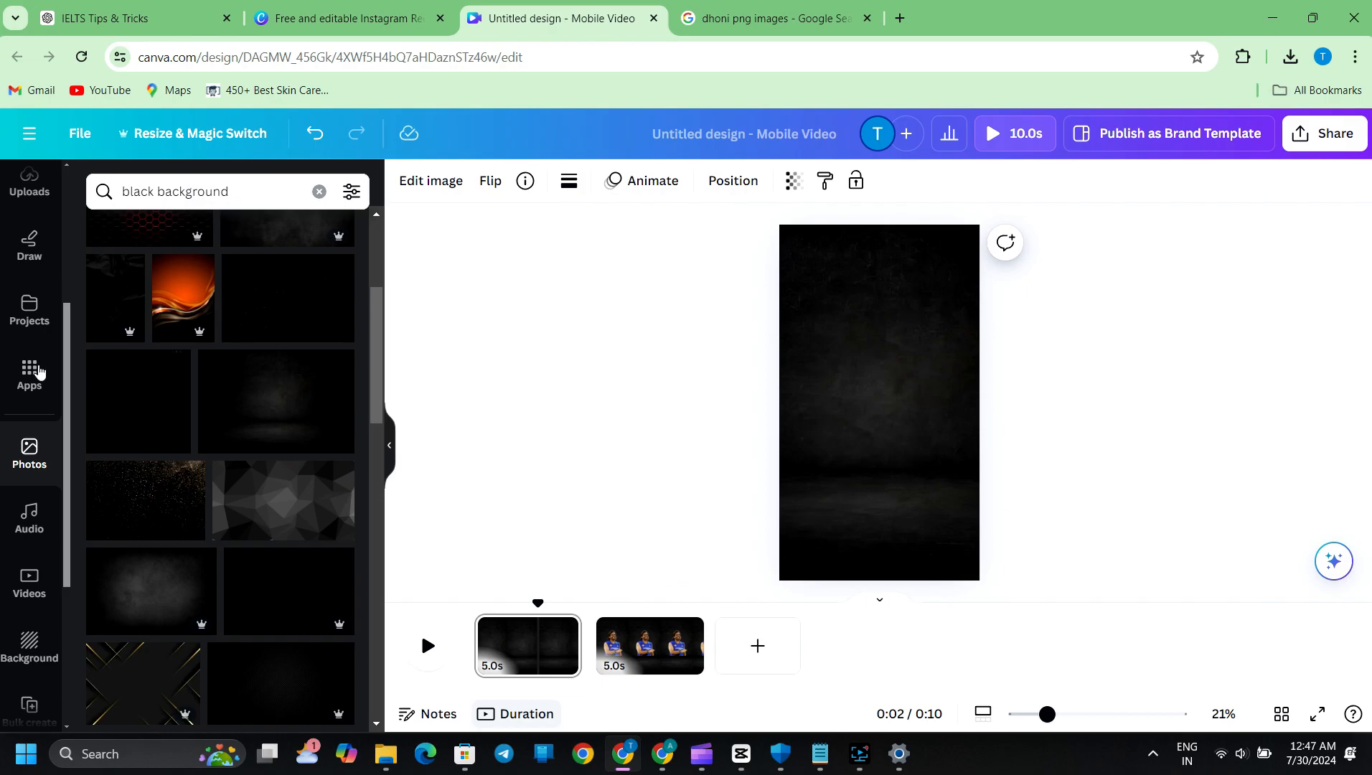
Step: Add a body text box reading "Match No. 68" to the first page
{"action": "scroll", "coordinate": [33, 387], "scroll_direction": "up", "scroll_amount": 3}
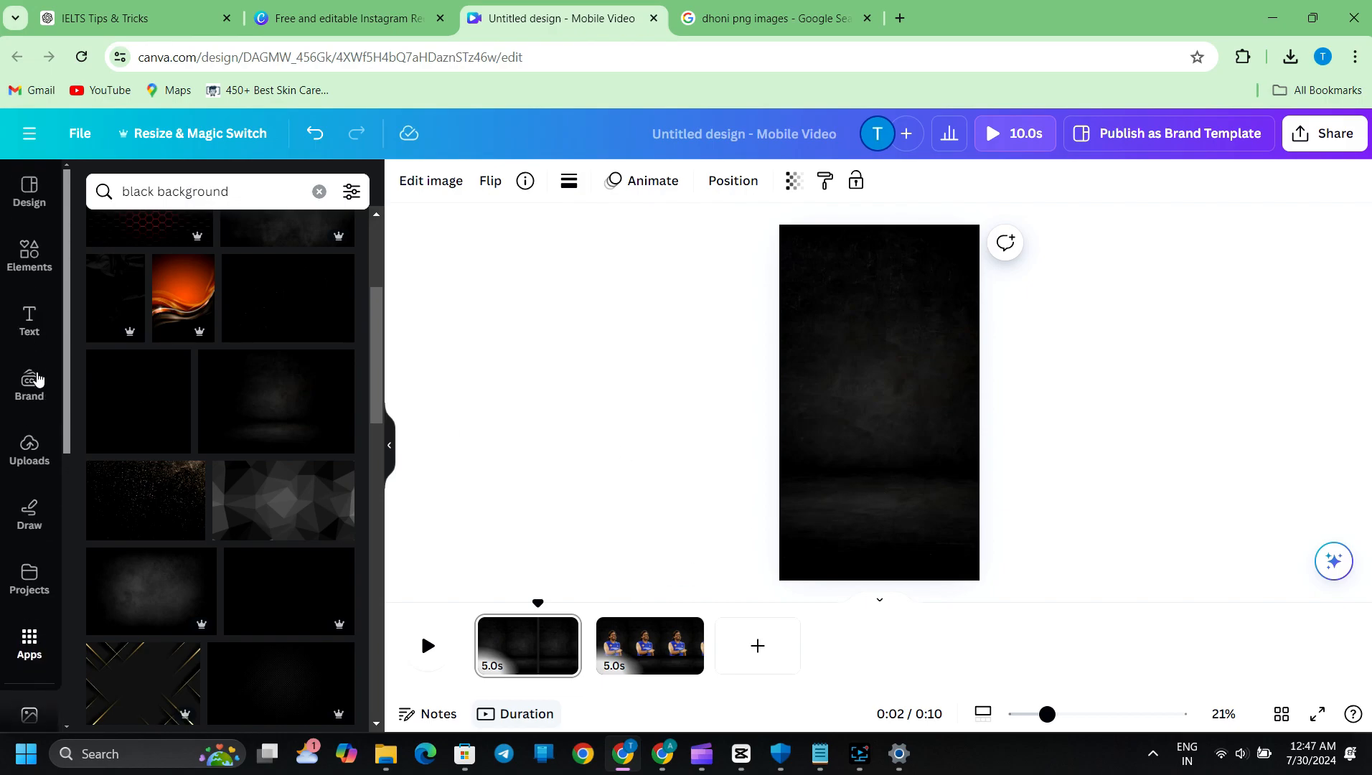
{"action": "left_click", "coordinate": [30, 320]}
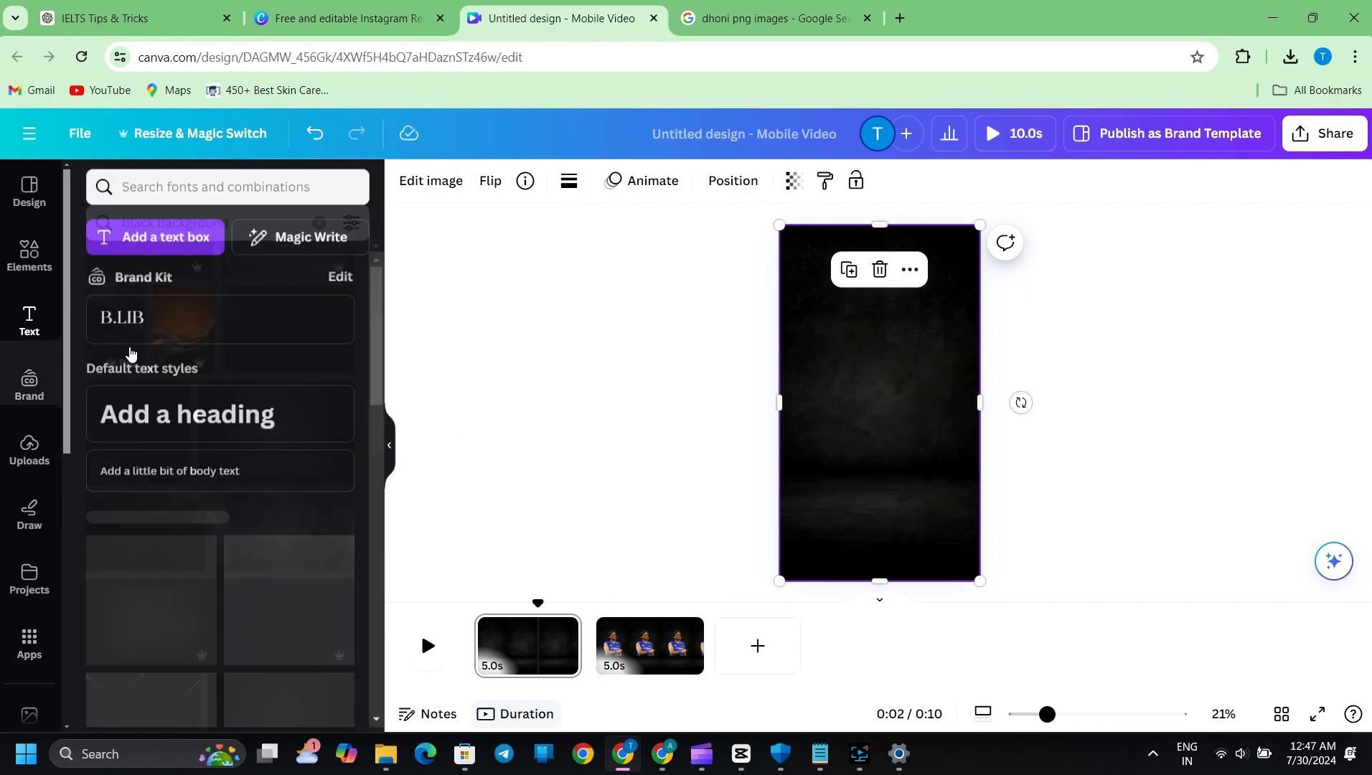
{"action": "left_click", "coordinate": [174, 476]}
{"action": "type", "text": "Ma"}
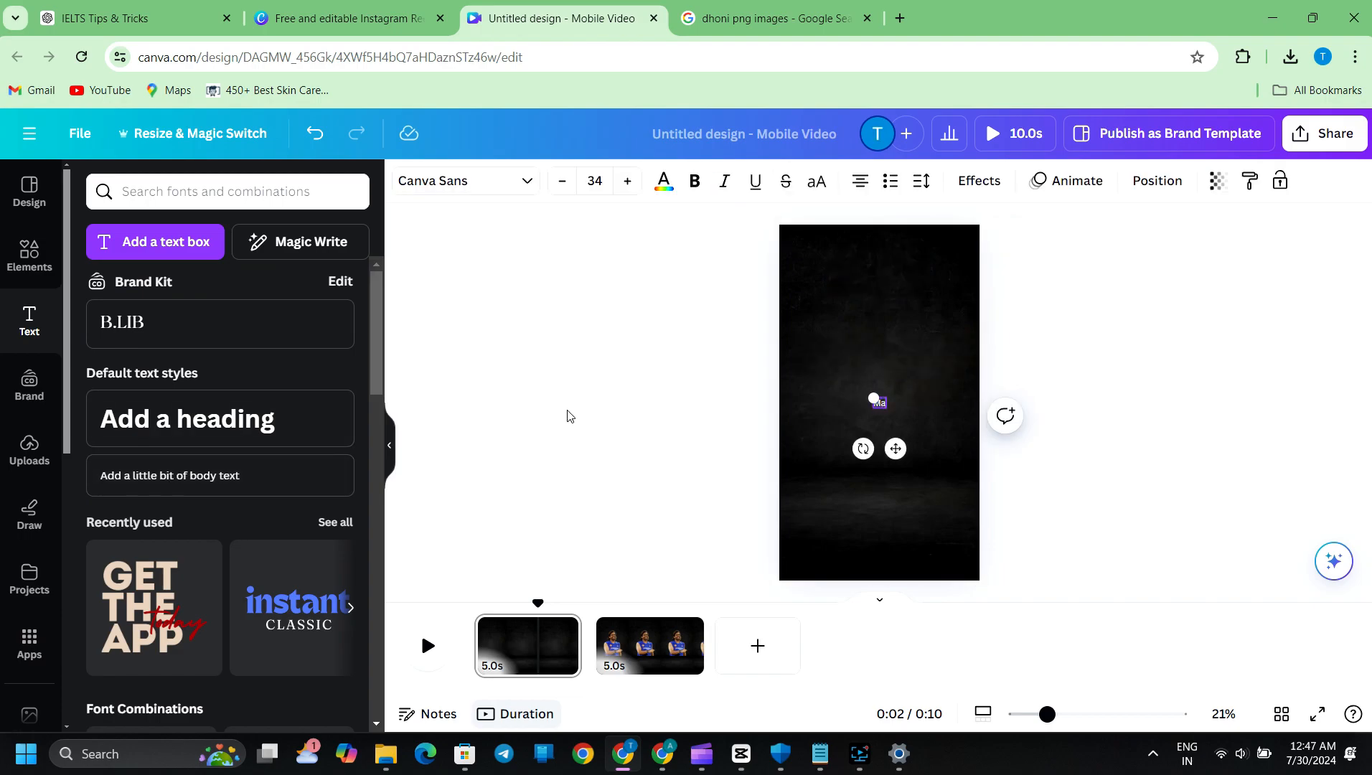
{"action": "type", "text": "tch No. 68"}
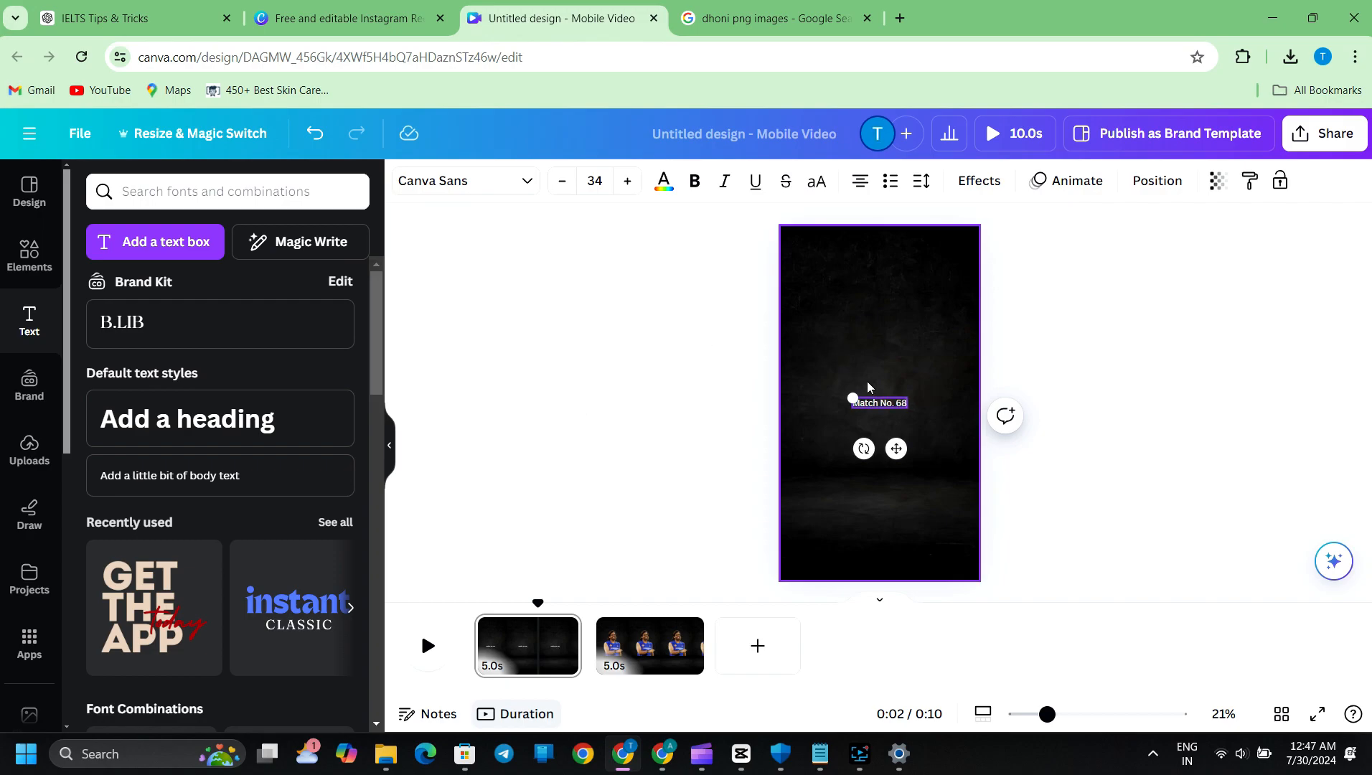
Step: Enlarge the "Match No. 68" text to size 67.4 and centre it horizontally, slightly above the middle of the page
{"action": "left_click_drag", "start_coordinate": [852, 399], "coordinate": [799, 388]}
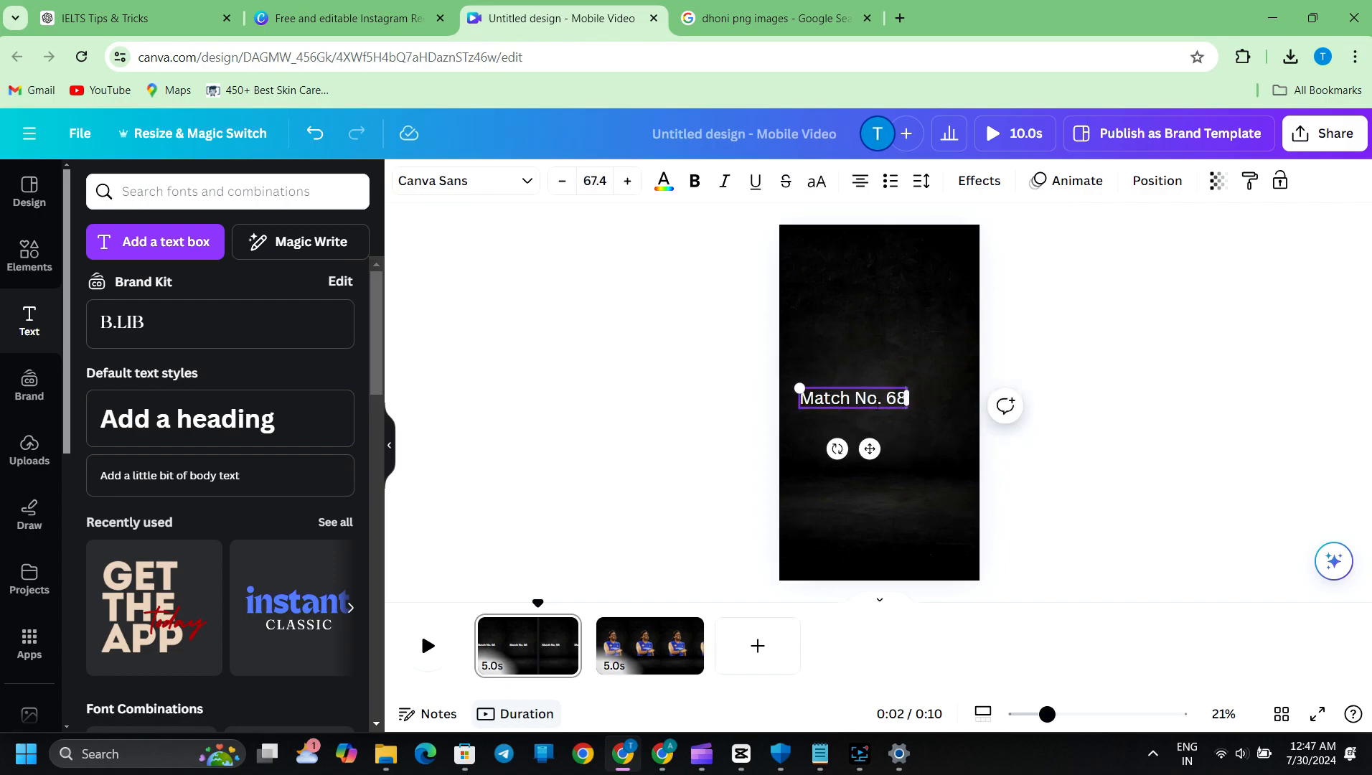
{"action": "left_click", "coordinate": [879, 439]}
{"action": "left_click_drag", "start_coordinate": [877, 406], "coordinate": [902, 398]}
{"action": "left_click", "coordinate": [1026, 336]}
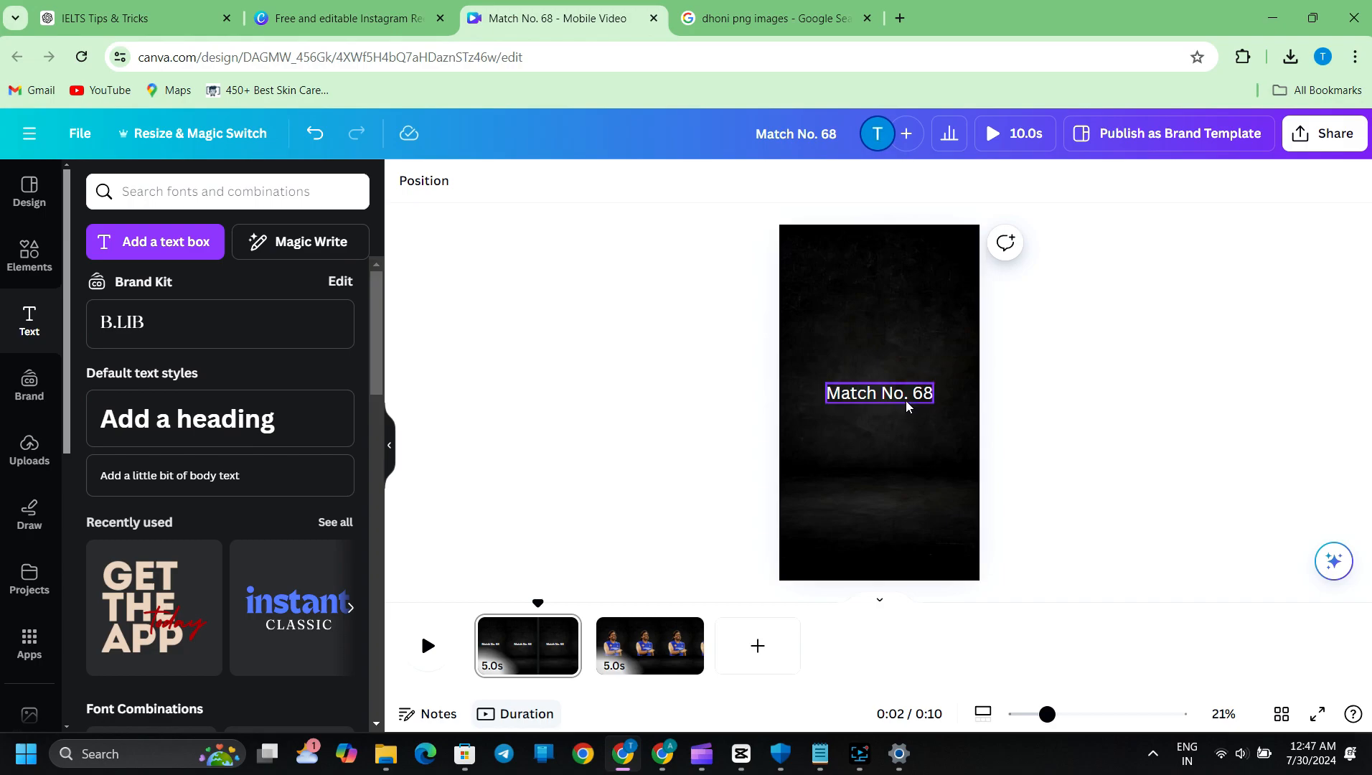
Step: Shorten the first page to 2.5 seconds and duplicate it
{"action": "left_click_drag", "start_coordinate": [578, 645], "coordinate": [530, 642]}
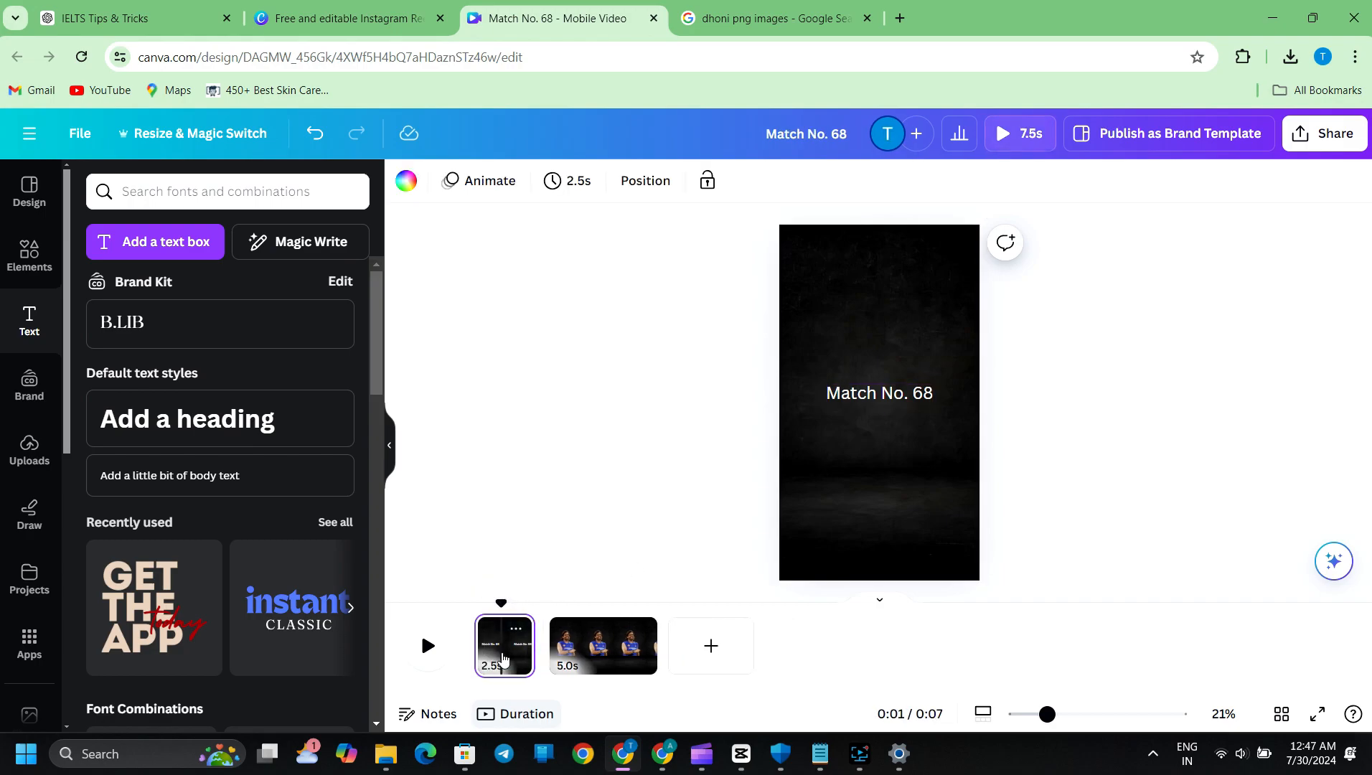
{"action": "left_click", "coordinate": [502, 659]}
{"action": "key", "text": "ctrl+d"}
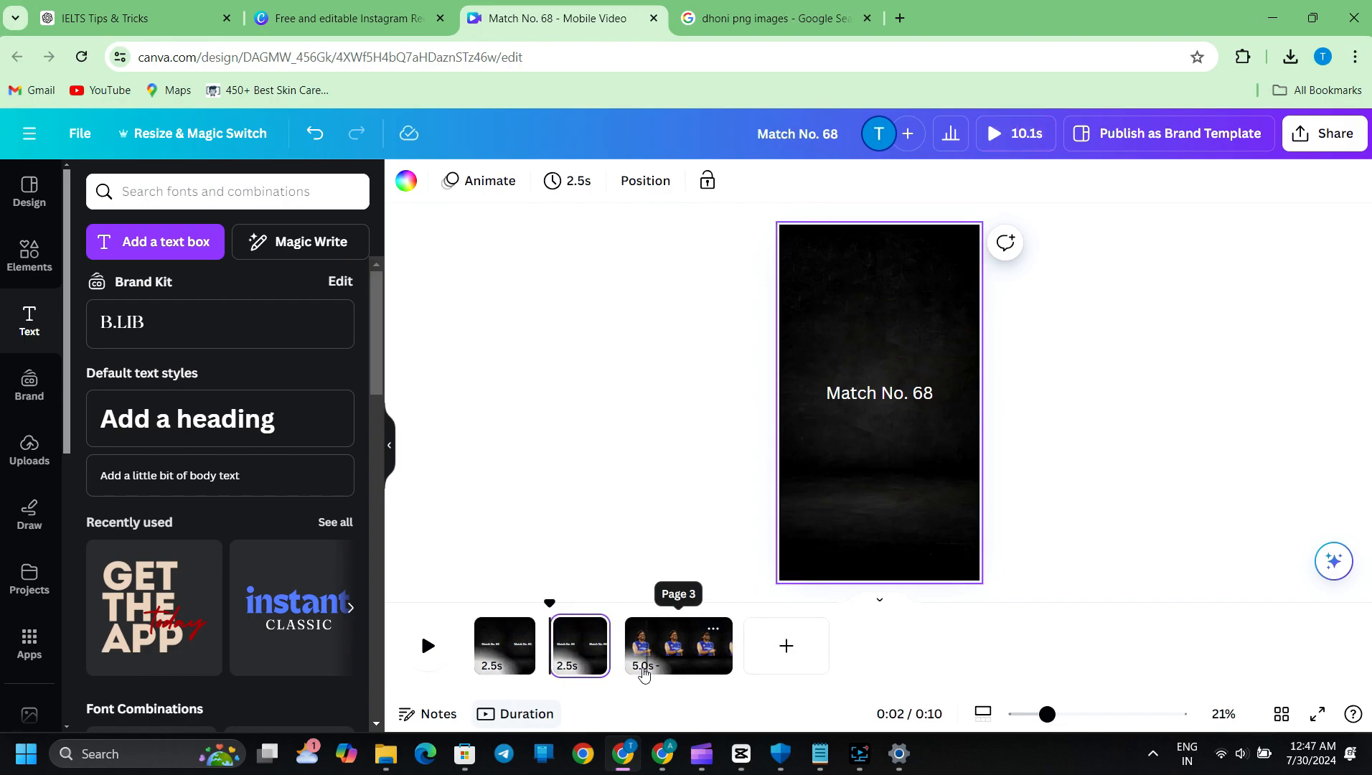
Step: Move the "Match No. 68" text on the duplicated second page up near the page's upper edge, keeping it horizontally centred
{"action": "left_click", "coordinate": [505, 649]}
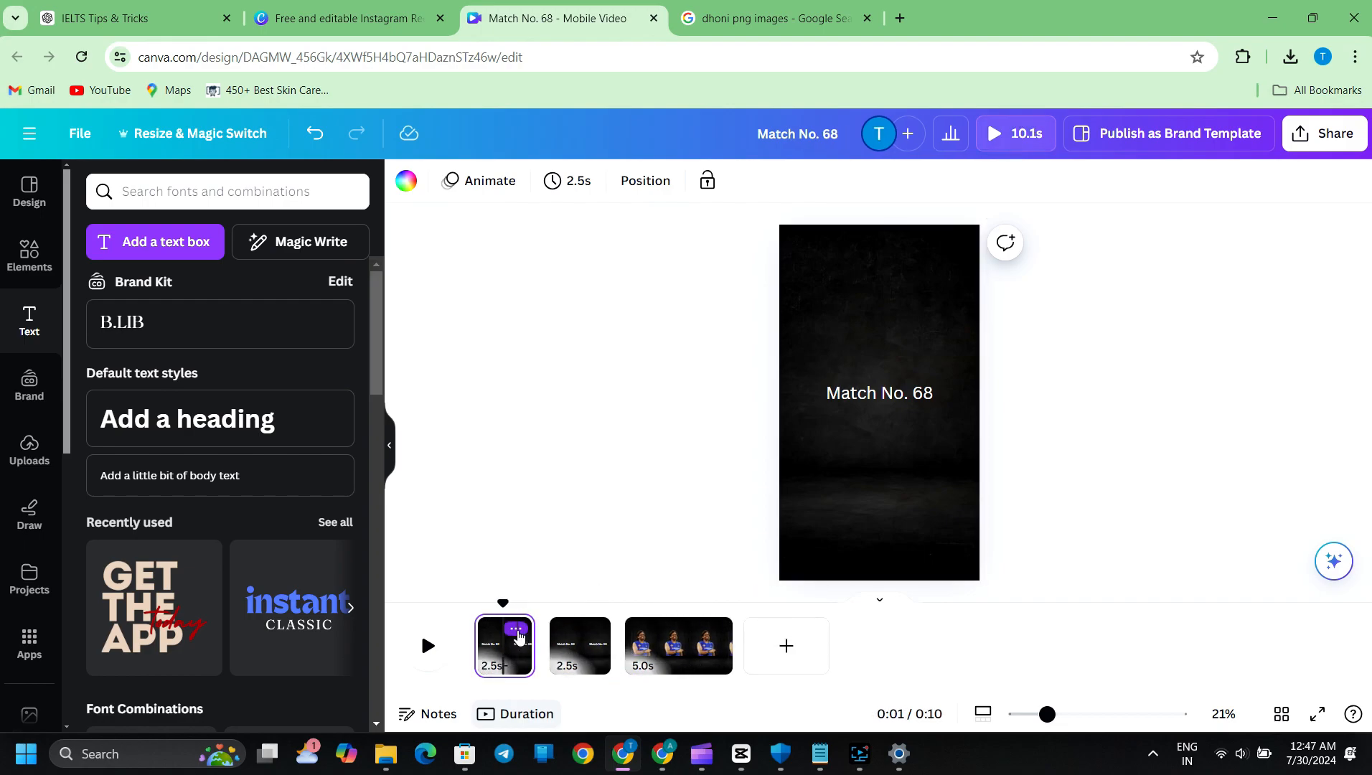
{"action": "left_click", "coordinate": [517, 630]}
{"action": "left_click", "coordinate": [581, 643]}
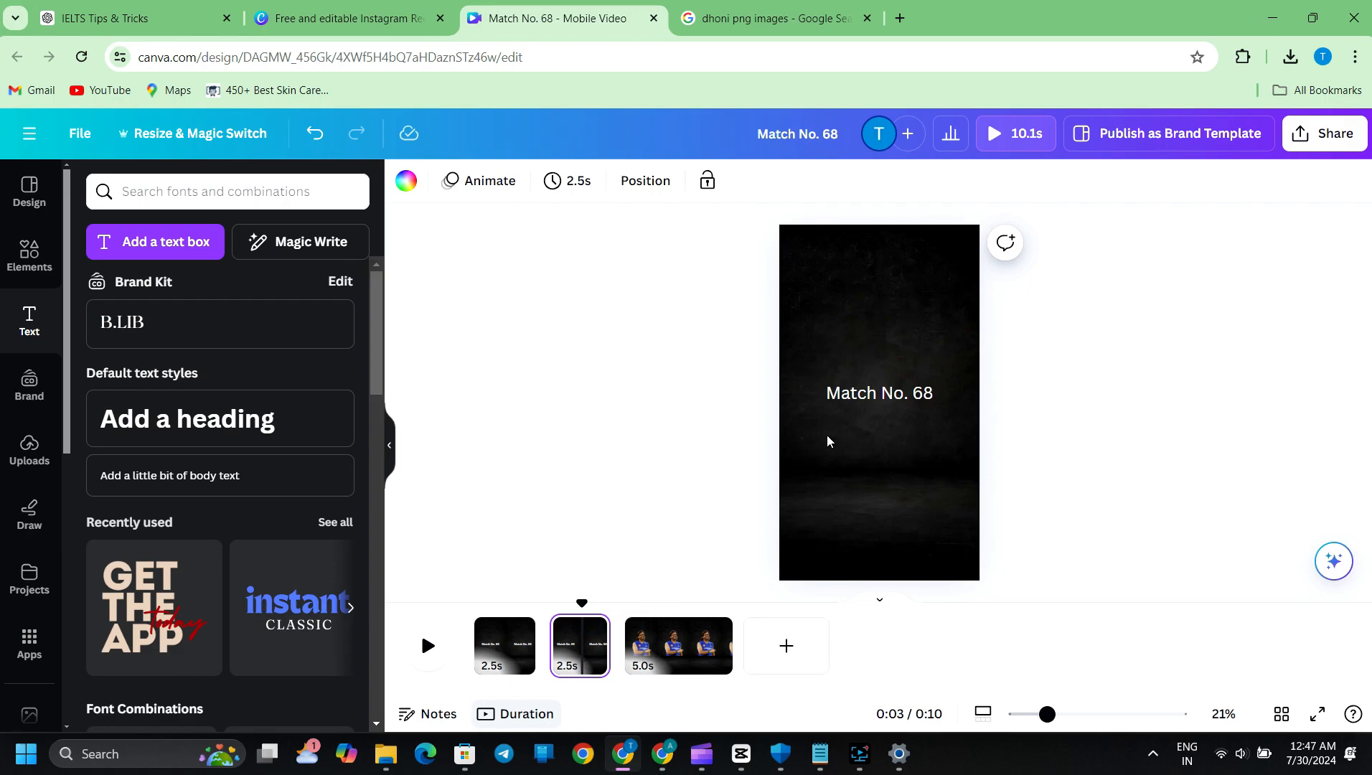
{"action": "left_click", "coordinate": [886, 394]}
{"action": "left_click_drag", "start_coordinate": [895, 387], "coordinate": [897, 276]}
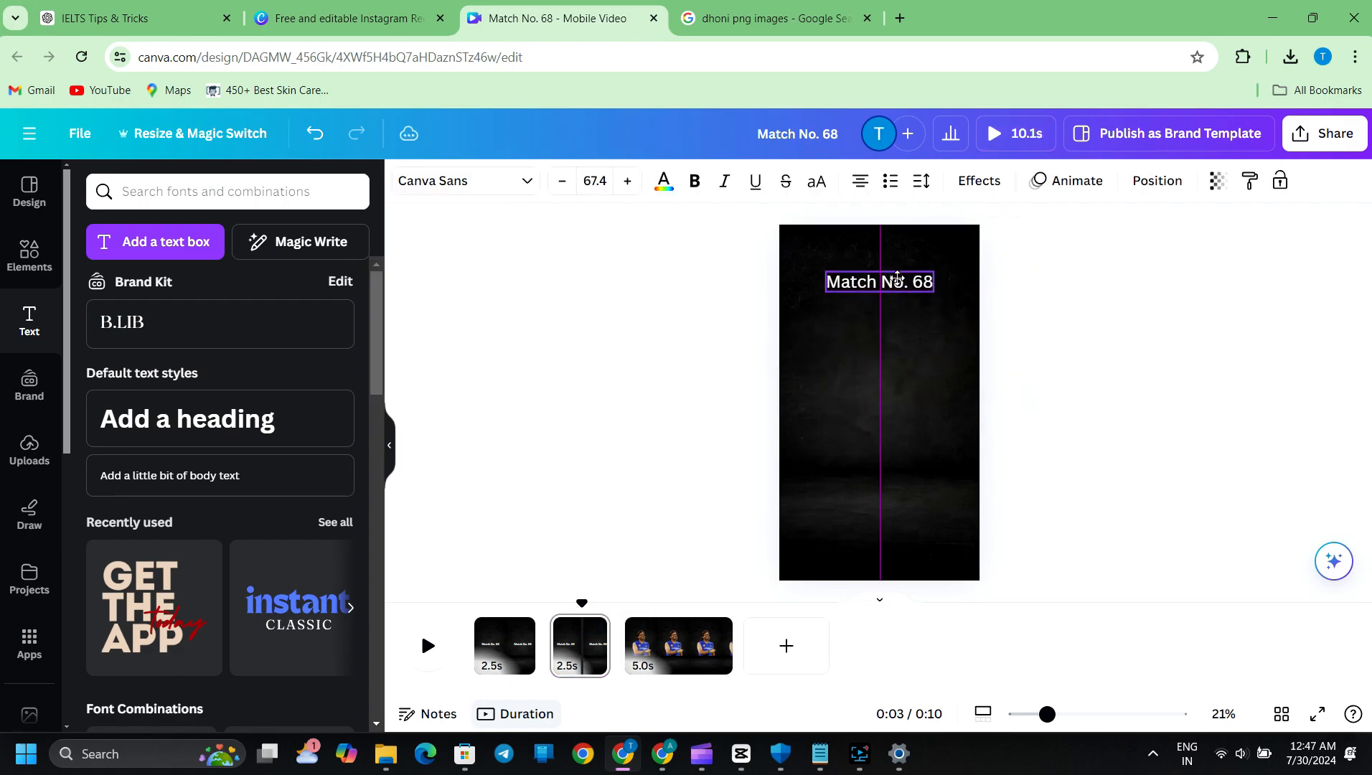
Step: Add a Match & Move transition between the first two pages and play the video to check it
{"action": "left_click", "coordinate": [543, 666]}
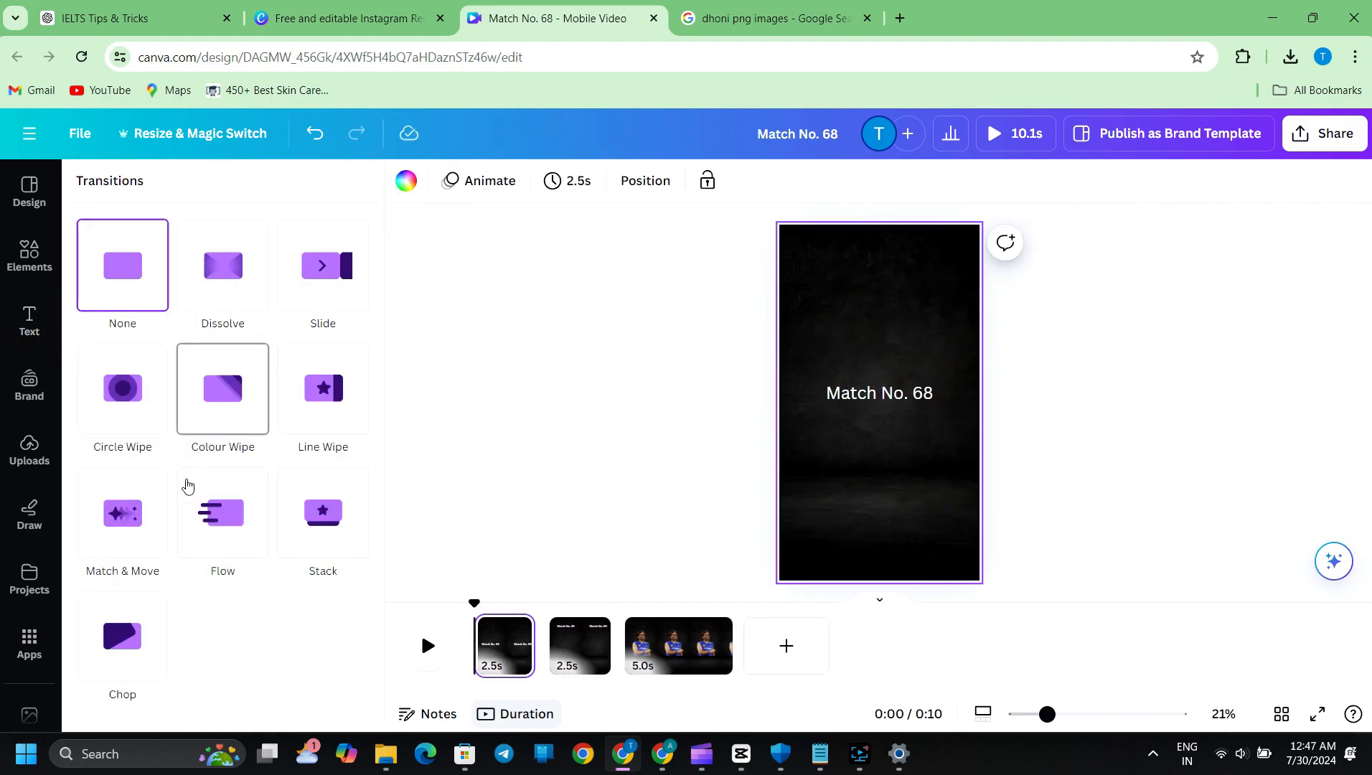
{"action": "left_click", "coordinate": [153, 515]}
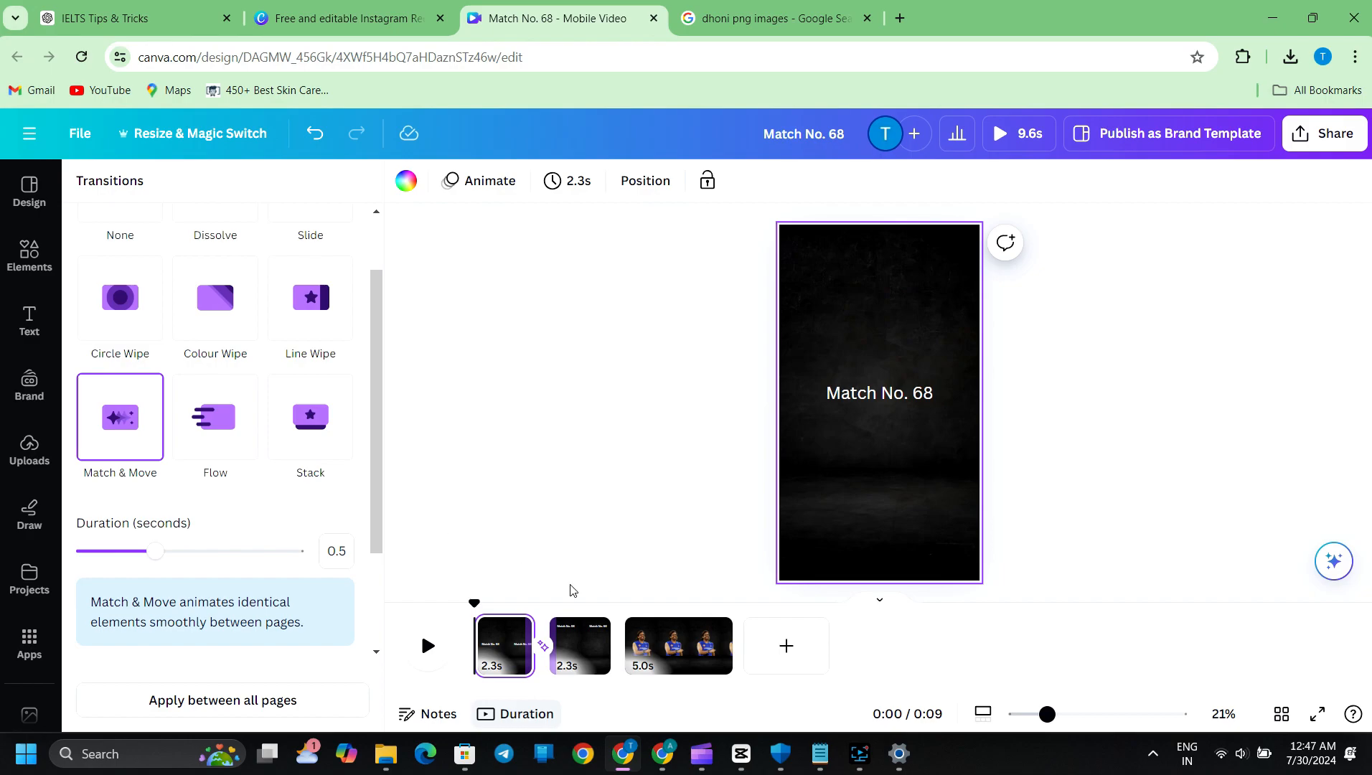
{"action": "left_click", "coordinate": [428, 647]}
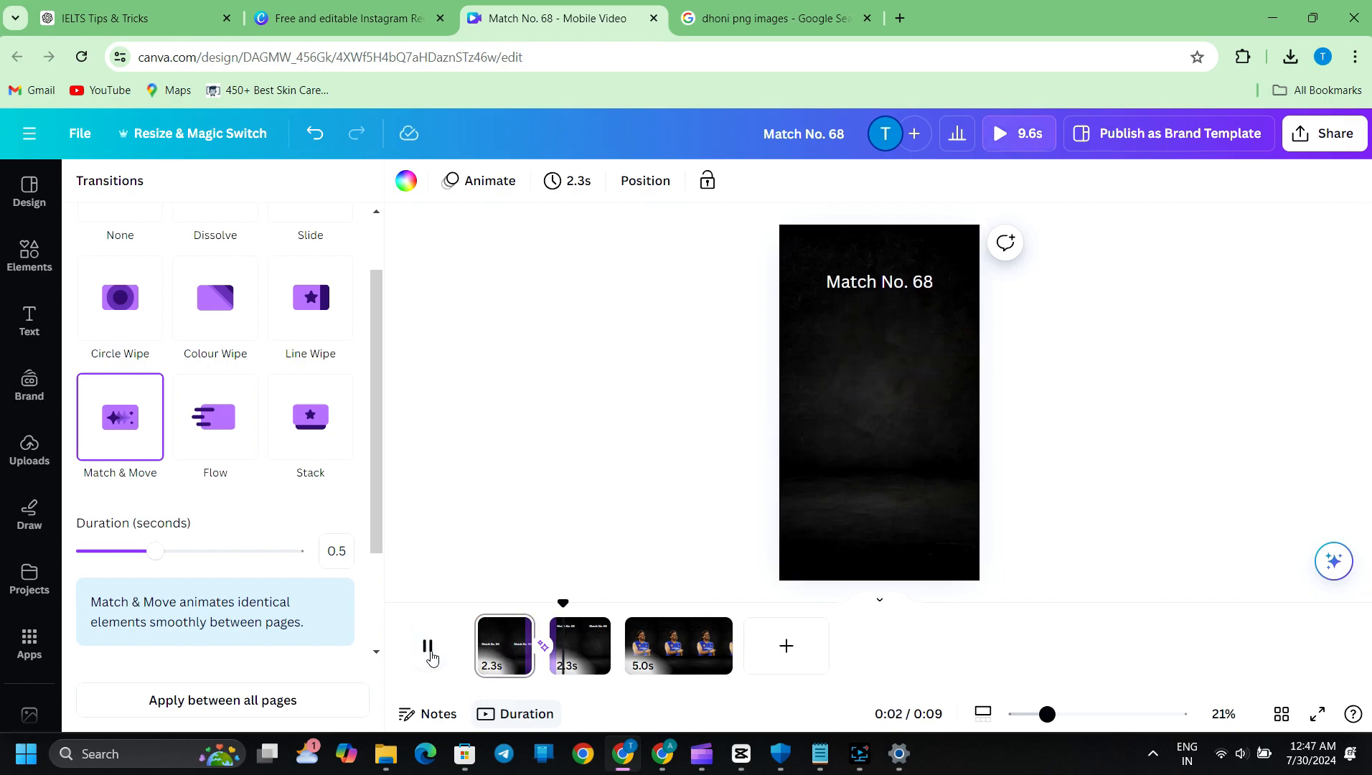
{"action": "left_click", "coordinate": [430, 655]}
Step: Shorten the first page to 1.5 seconds and play the transition again
{"action": "left_click_drag", "start_coordinate": [533, 645], "coordinate": [514, 641]}
{"action": "left_click", "coordinate": [425, 648]}
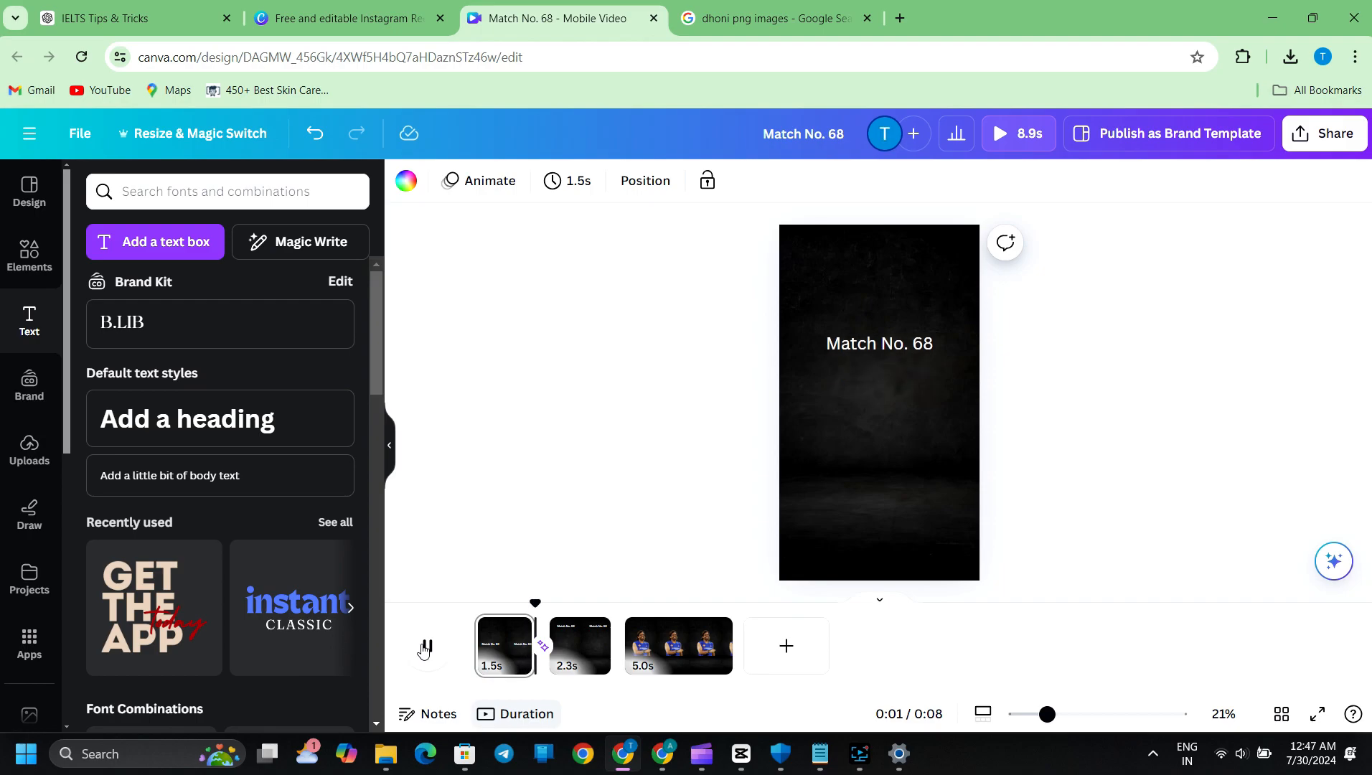
{"action": "left_click", "coordinate": [426, 648]}
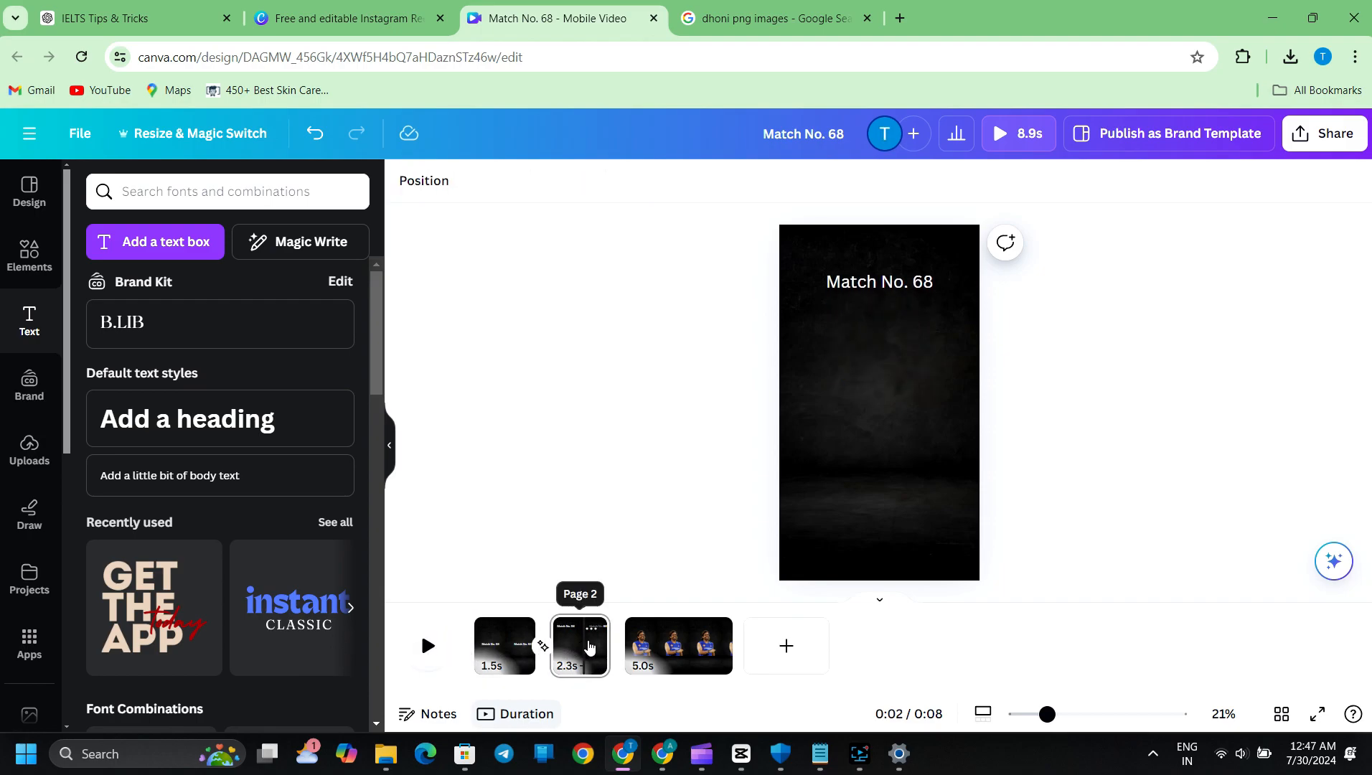
Step: Place the Dhoni cut-out below the "Match No. 68" text on the second page and shorten that page to 1.7 seconds
{"action": "left_click", "coordinate": [896, 431]}
{"action": "left_click_drag", "start_coordinate": [897, 430], "coordinate": [893, 426]}
Step: Show the timing of the second page's Dhoni cut-out, delay its start until shortly after the page begins, and preview the video
{"action": "right_click", "coordinate": [888, 423]}
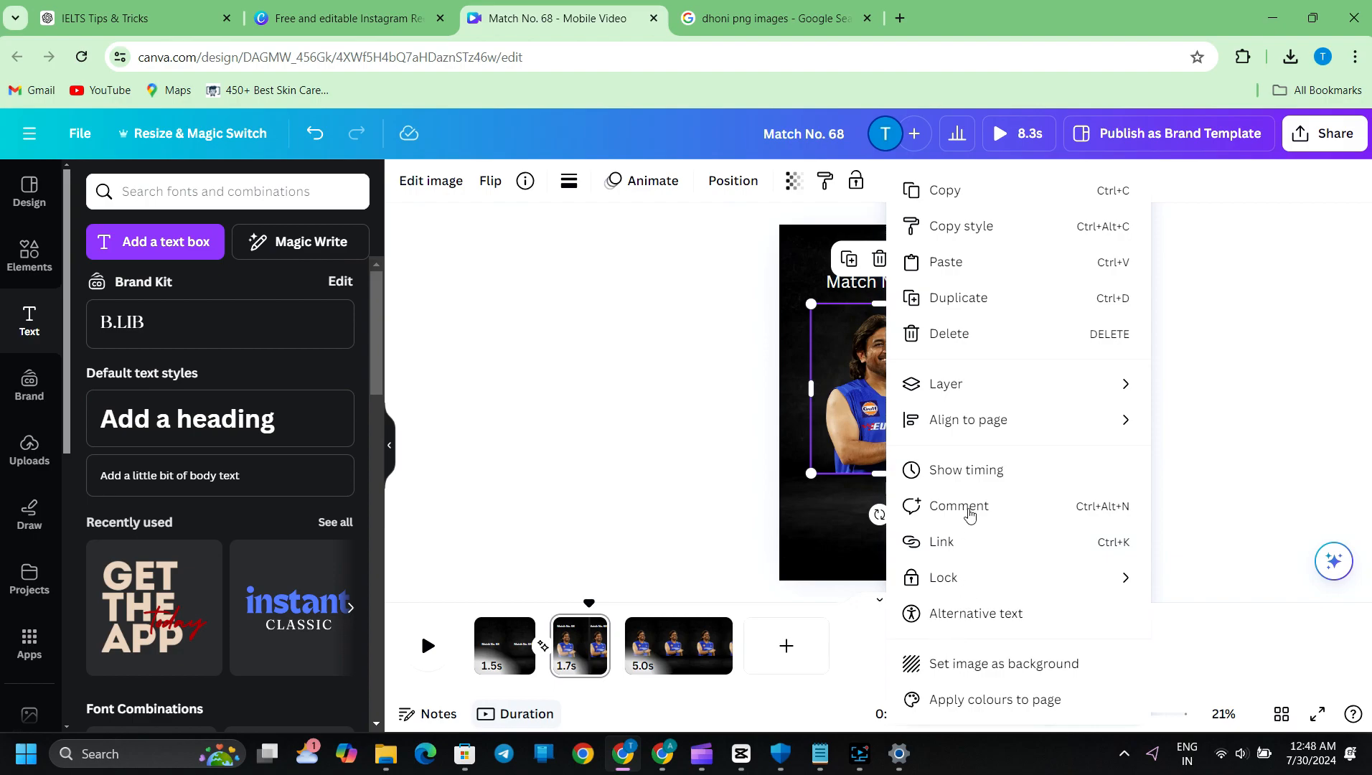
{"action": "left_click", "coordinate": [965, 470]}
{"action": "left_click_drag", "start_coordinate": [532, 611], "coordinate": [575, 610]}
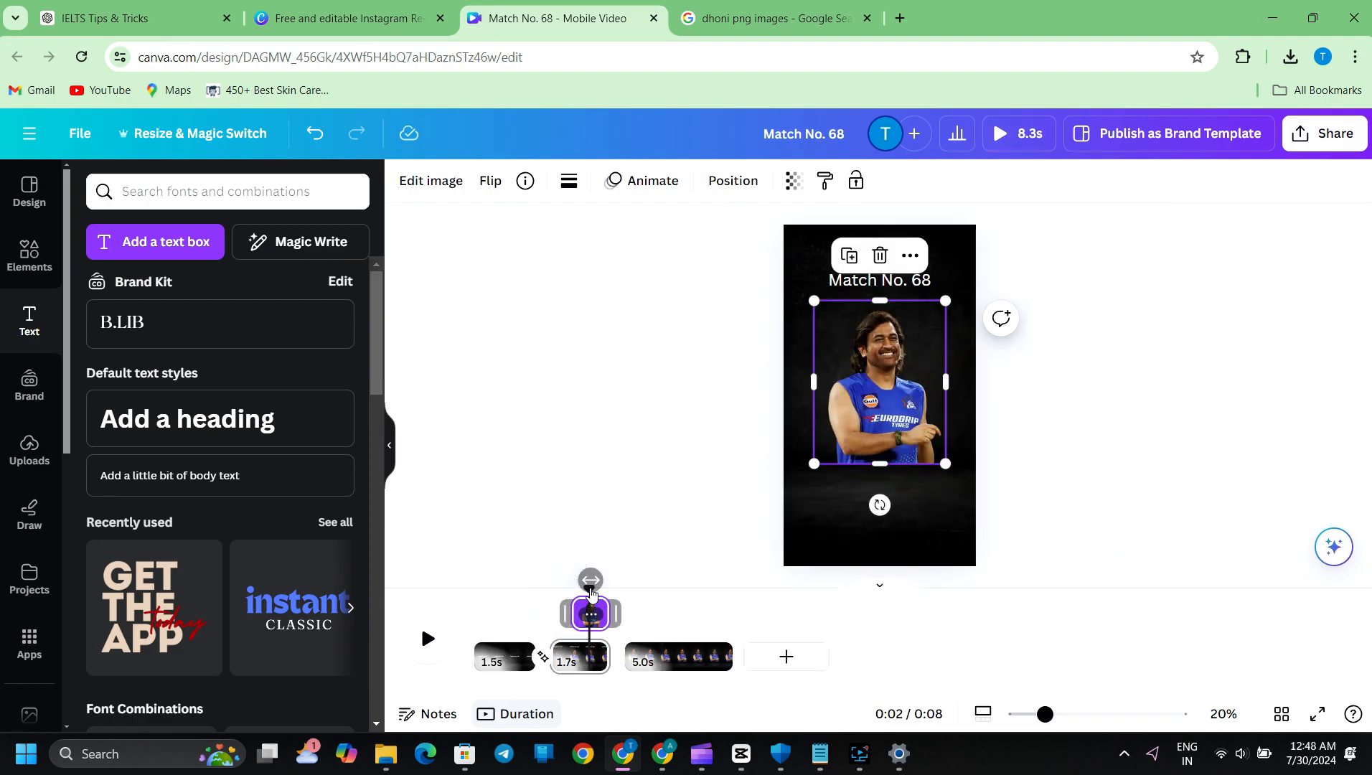
{"action": "left_click", "coordinate": [552, 564]}
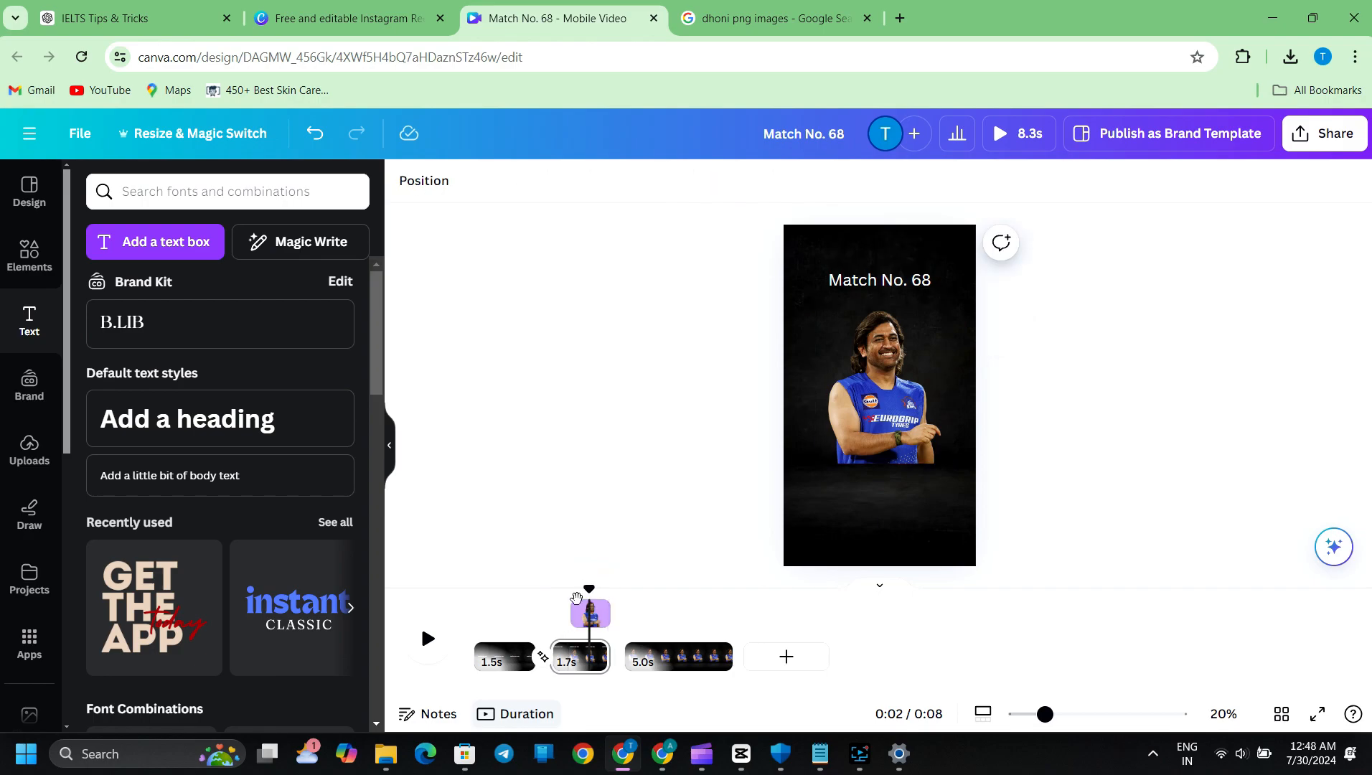
{"action": "left_click_drag", "start_coordinate": [585, 591], "coordinate": [475, 588]}
{"action": "left_click", "coordinate": [427, 639]}
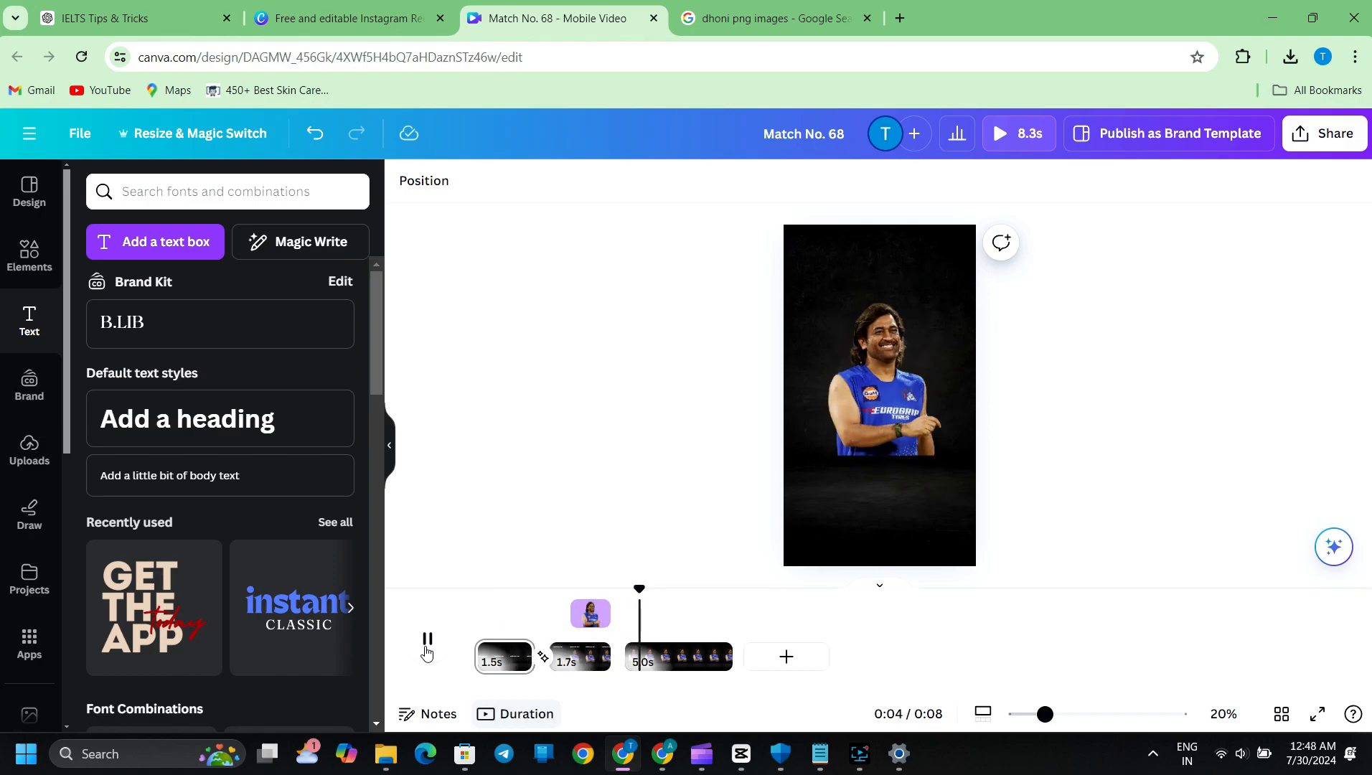
{"action": "left_click", "coordinate": [685, 590]}
{"action": "left_click_drag", "start_coordinate": [686, 590], "coordinate": [576, 589]}
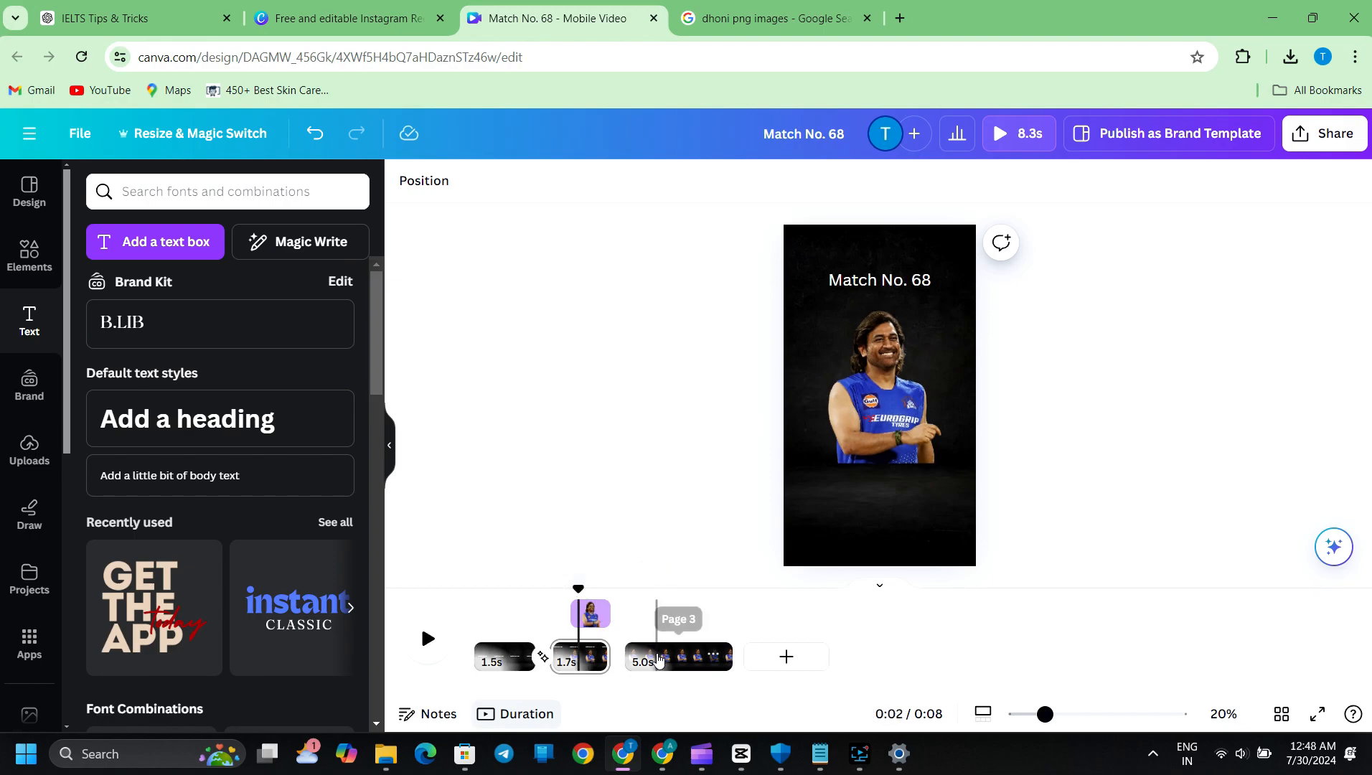
Step: Delete the Dhoni cut-out from the third page
{"action": "left_click", "coordinate": [657, 660]}
{"action": "left_click", "coordinate": [877, 402]}
{"action": "key", "text": "Delete"}
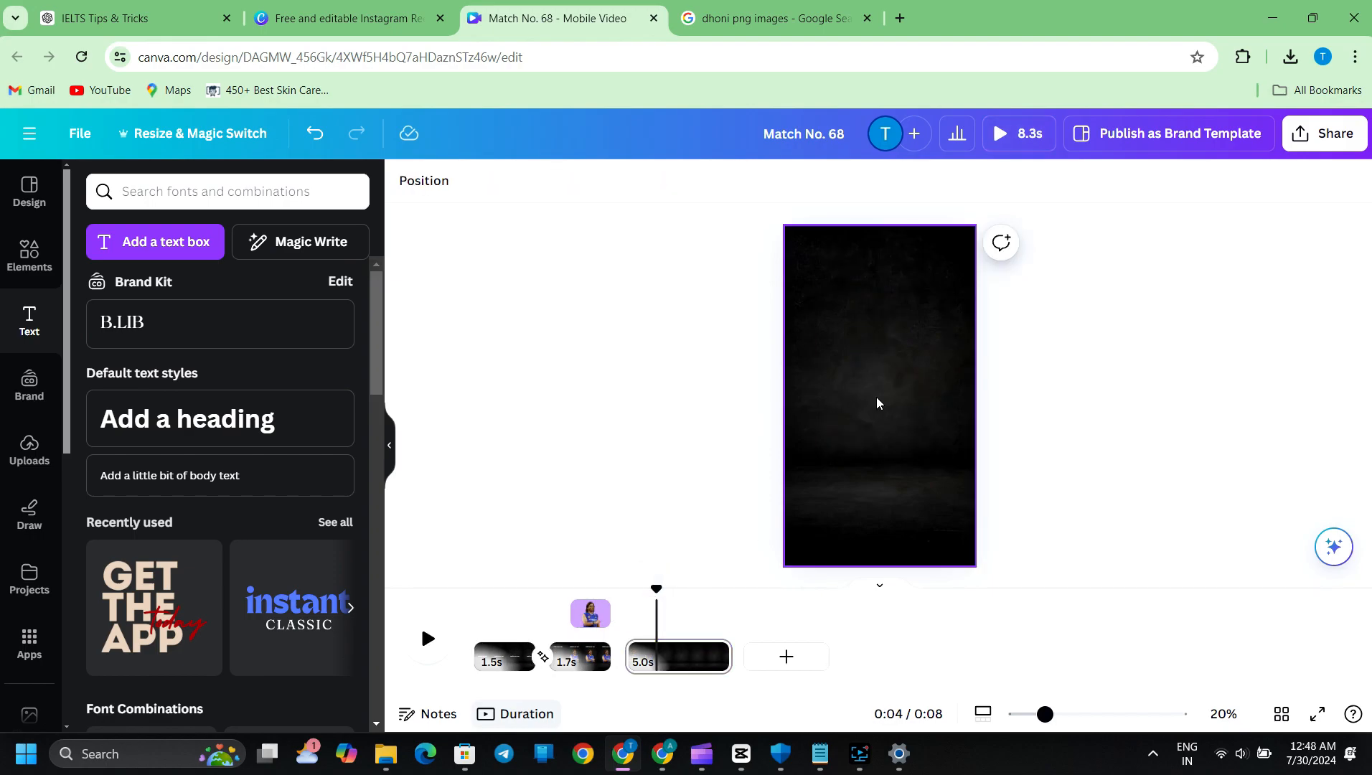
Step: Add a body text box reading "Toss" to the third page, enlarge it to size 119 and centre it near the page's upper edge
{"action": "left_click", "coordinate": [165, 473]}
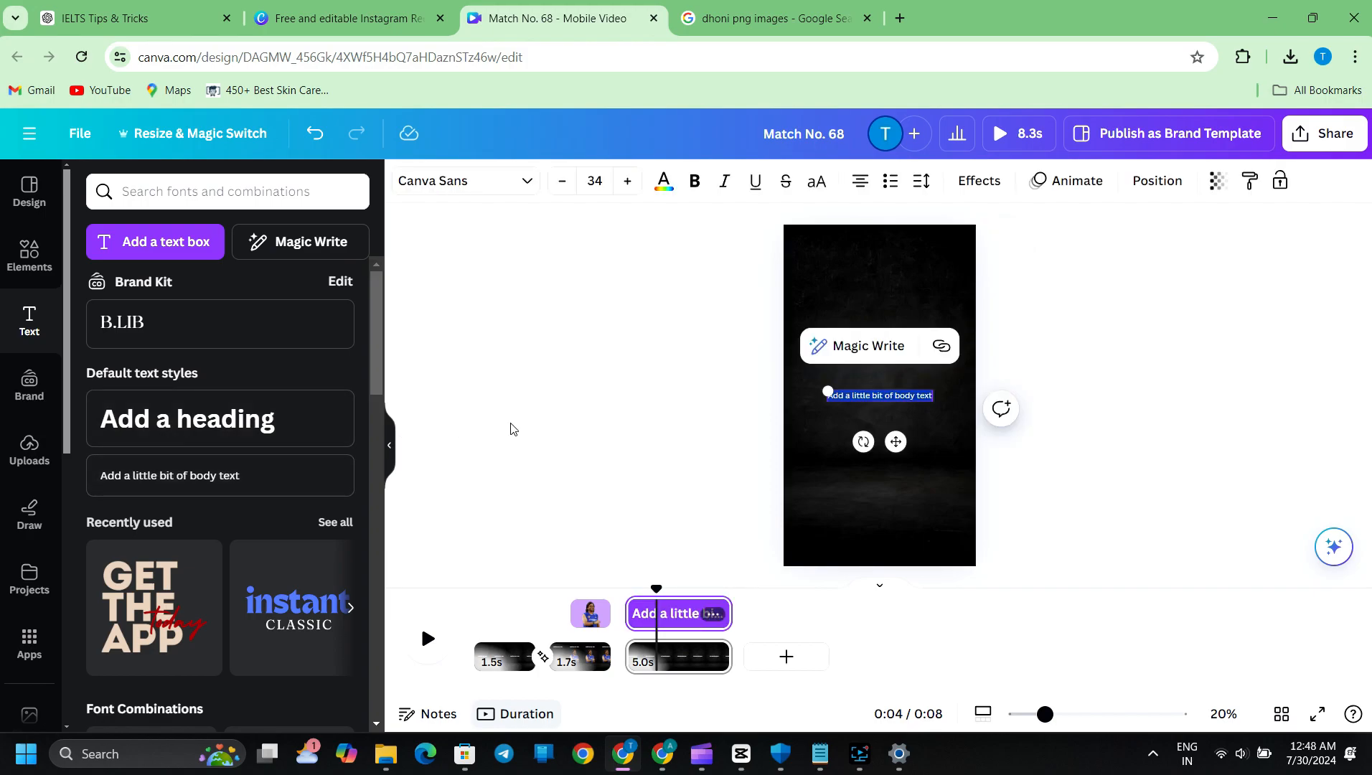
{"action": "type", "text": "Toss"}
{"action": "left_click_drag", "start_coordinate": [874, 390], "coordinate": [885, 303]}
Step: Switch to the Google results and search for "bangluru team logo"
{"action": "left_click", "coordinate": [866, 18]}
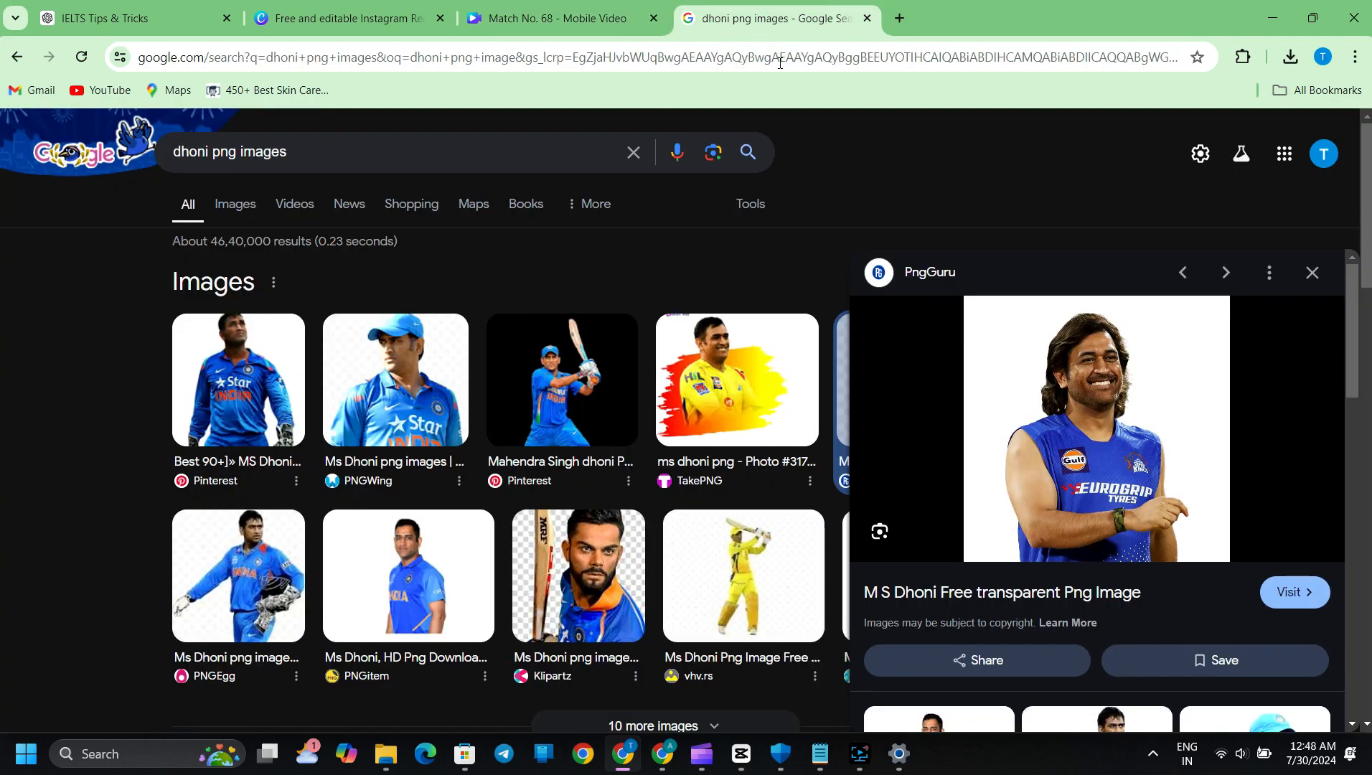
{"action": "left_click", "coordinate": [781, 65]}
{"action": "type", "text": "bangluru "}
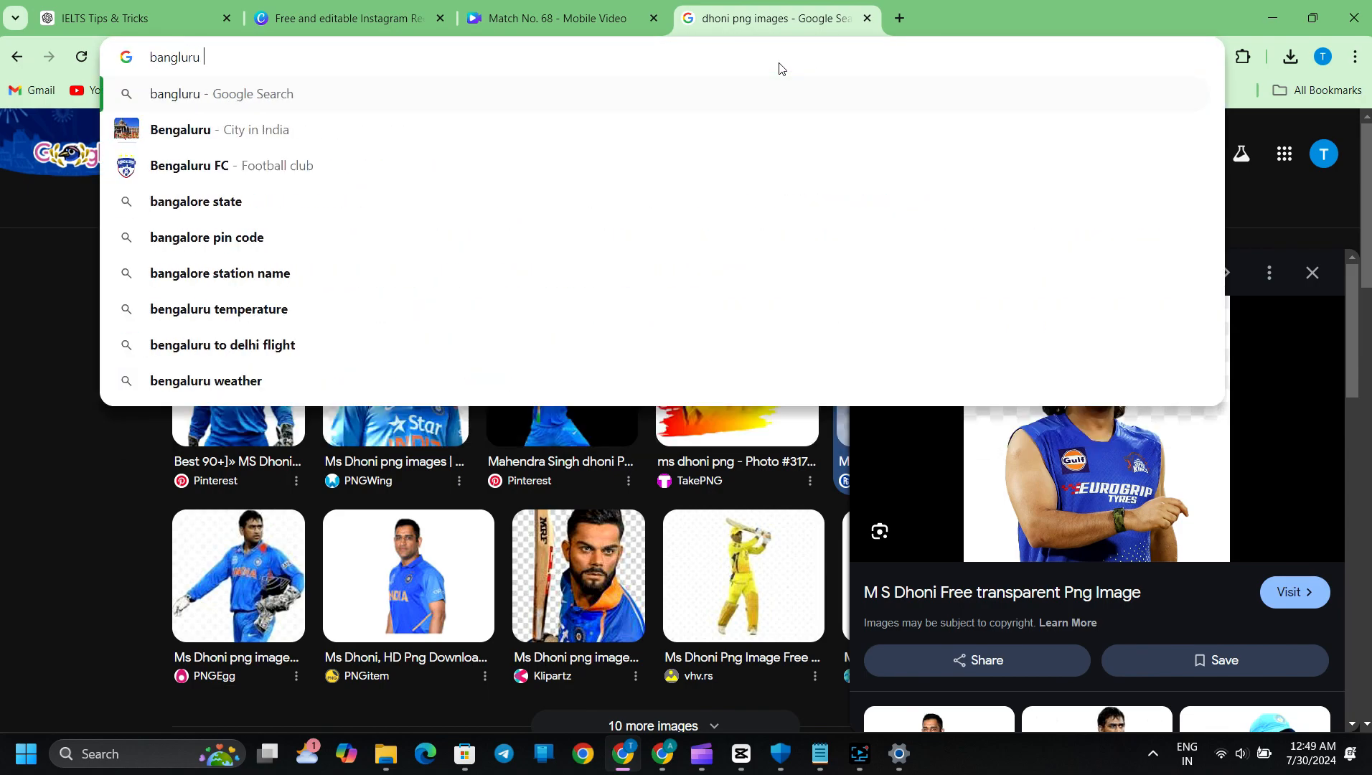
{"action": "type", "text": "team logo"}
{"action": "key", "text": "Return"}
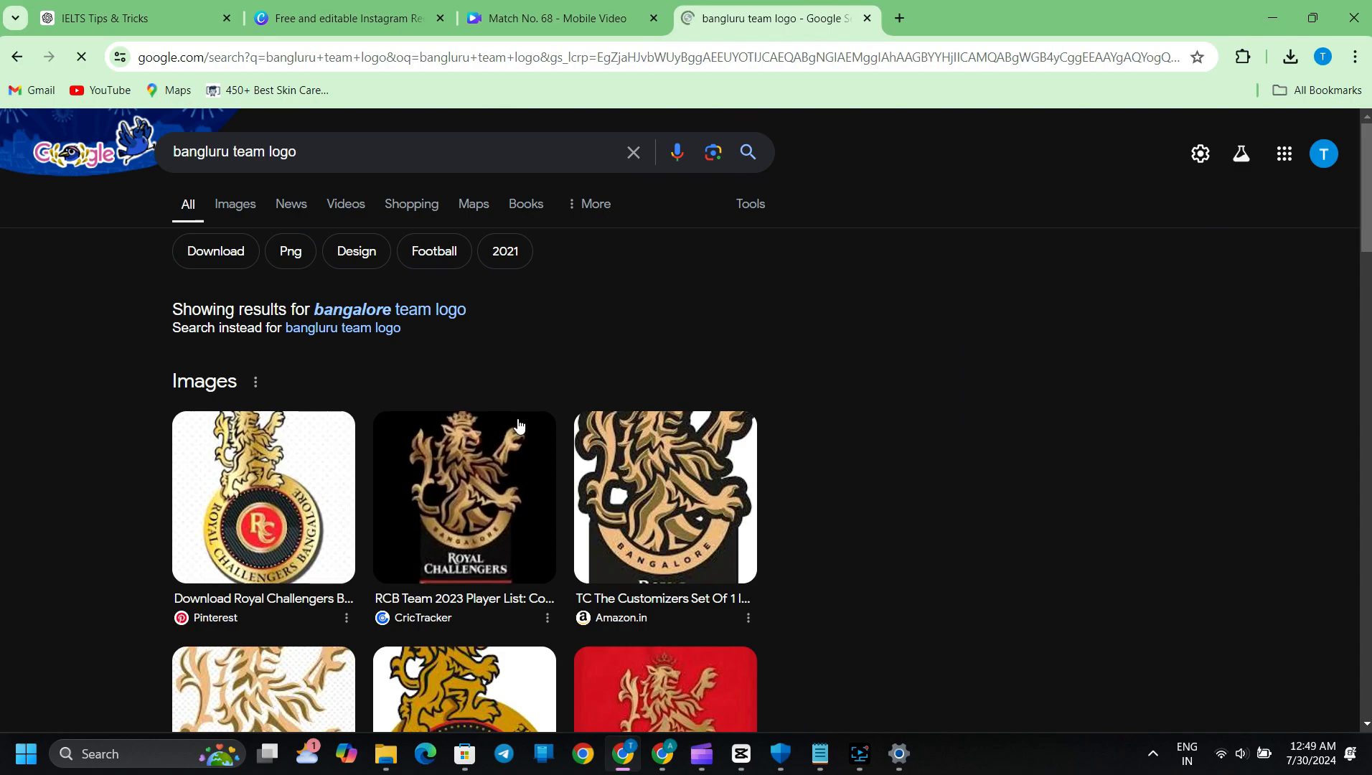
Step: Open the first Royal Challengers Bangalore logo result from Pinterest and copy its image
{"action": "scroll", "coordinate": [301, 464], "scroll_direction": "down", "scroll_amount": 1}
{"action": "left_click", "coordinate": [302, 465]}
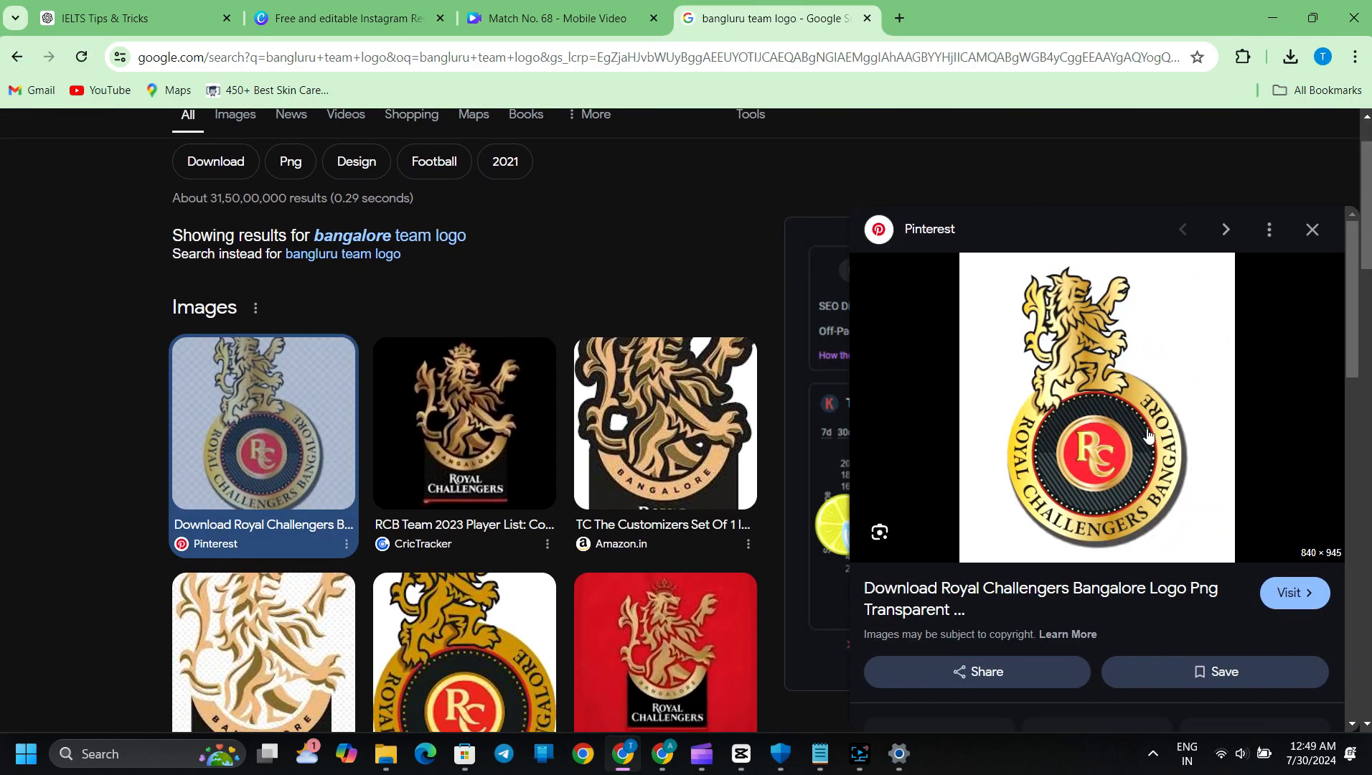
{"action": "right_click", "coordinate": [1131, 434]}
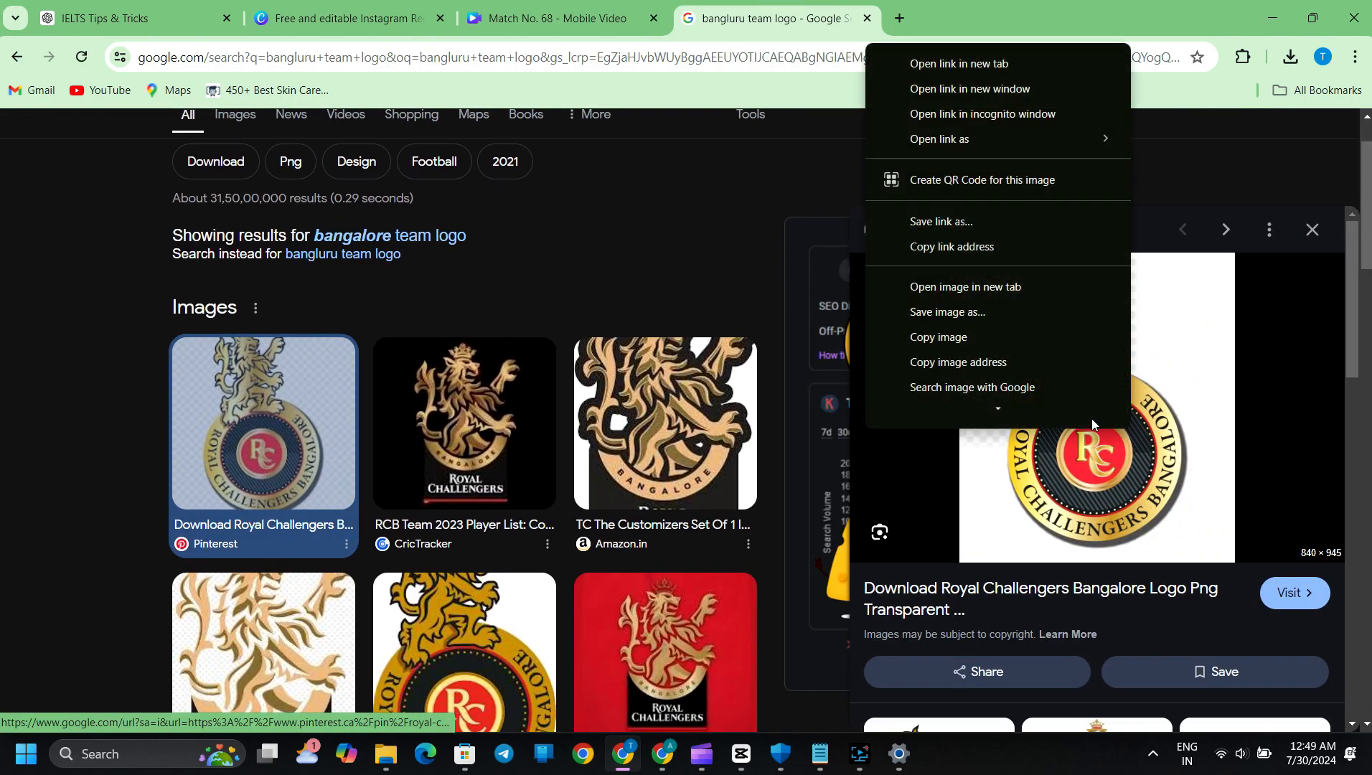
{"action": "left_click", "coordinate": [959, 332]}
Step: Return to the Canva design and paste the copied team logo onto the third page
{"action": "left_click", "coordinate": [515, 17]}
{"action": "left_click", "coordinate": [393, 20]}
{"action": "left_click", "coordinate": [484, 23]}
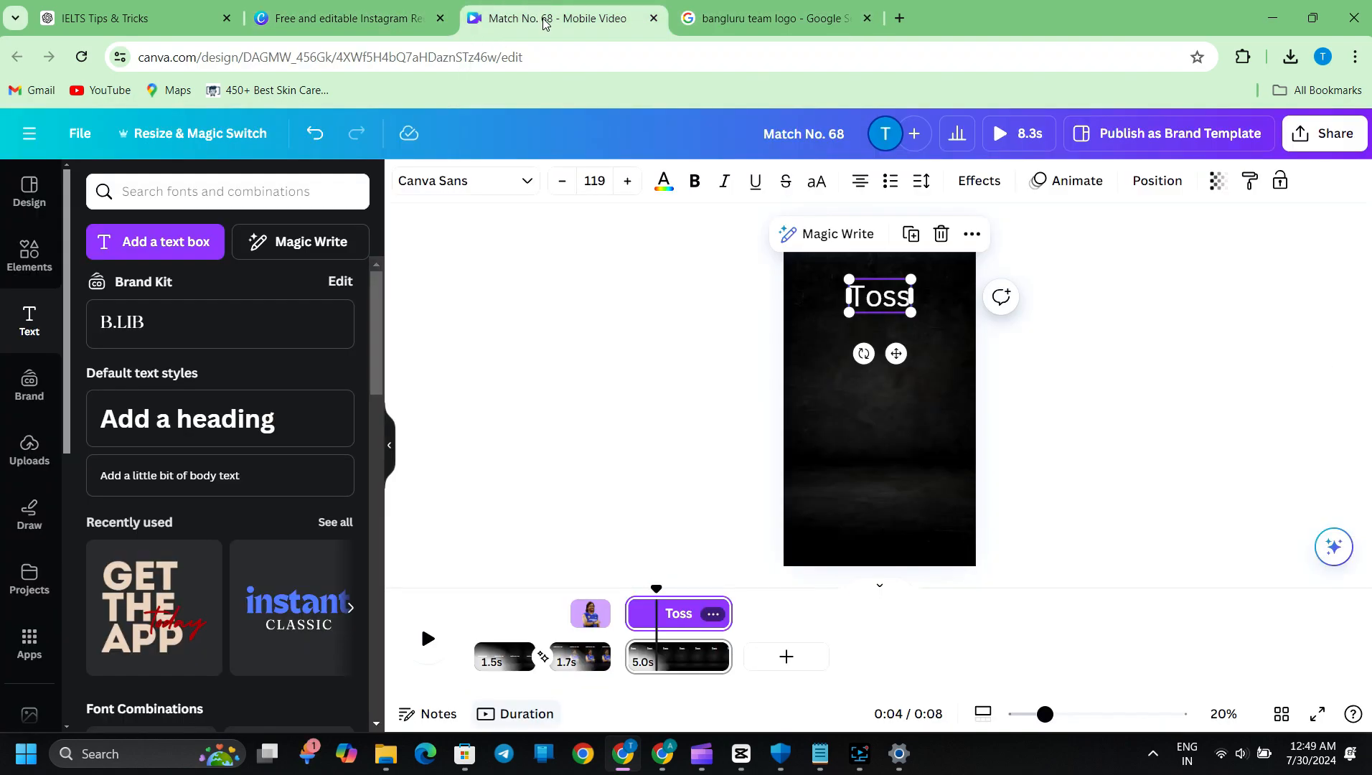
{"action": "left_click", "coordinate": [29, 448]}
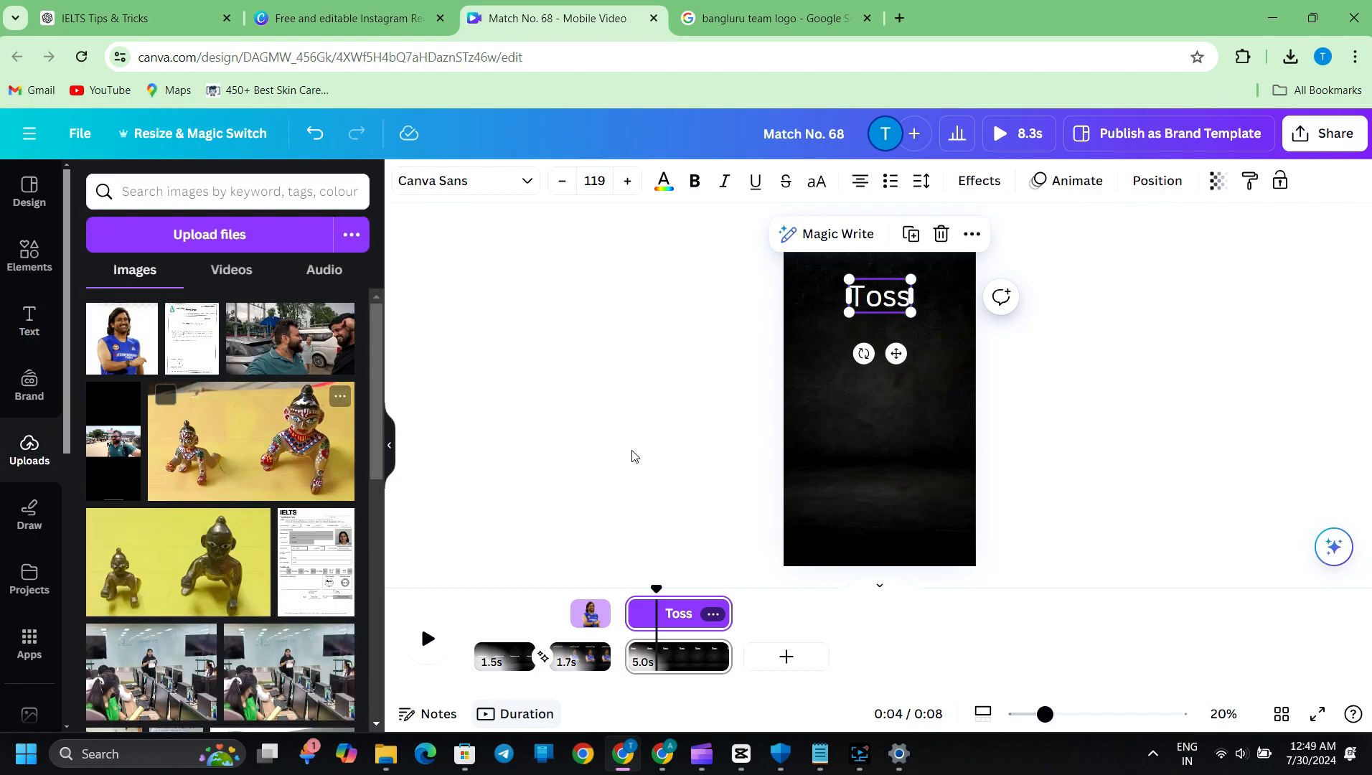
{"action": "left_click", "coordinate": [820, 446]}
{"action": "key", "text": "ctrl+v"}
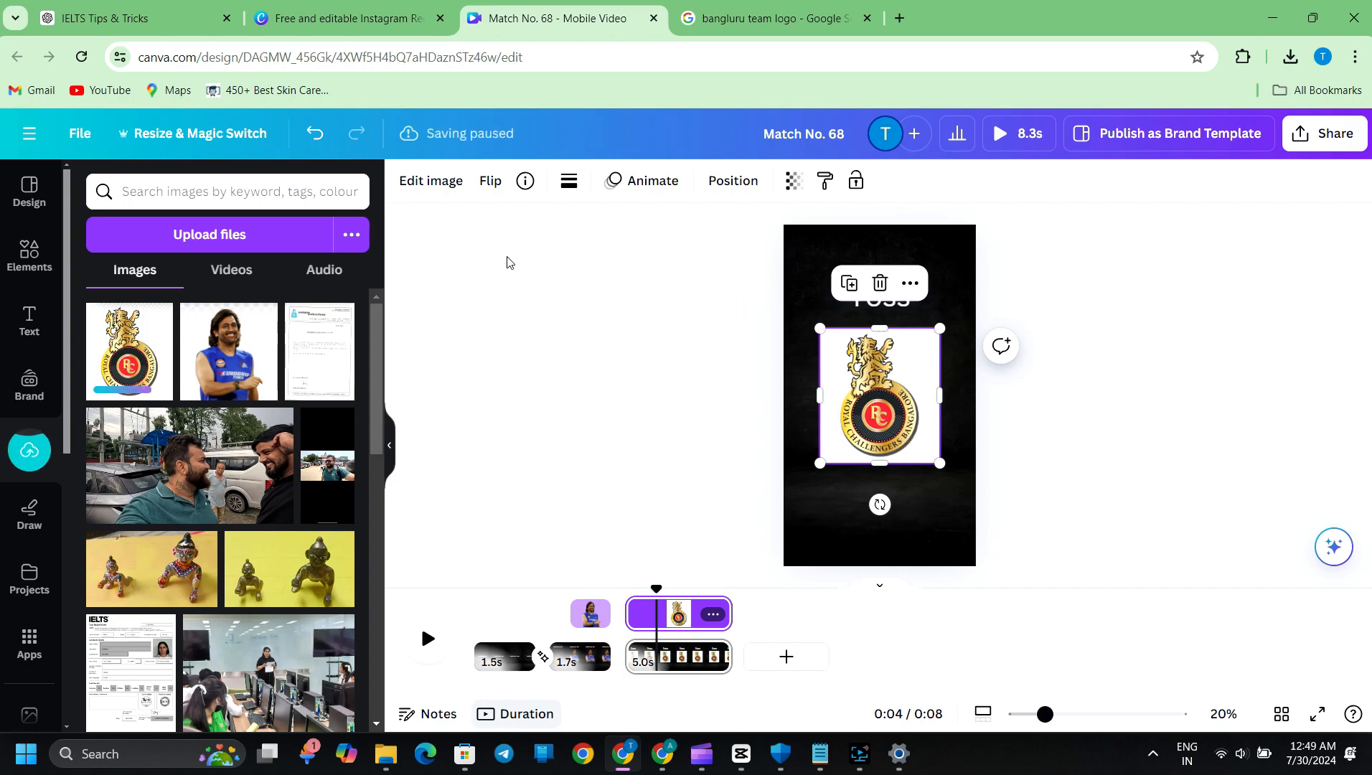
Step: Remove the team logo's background with BG Remover and shrink the logo, keeping it centred below the text
{"action": "left_click", "coordinate": [431, 181]}
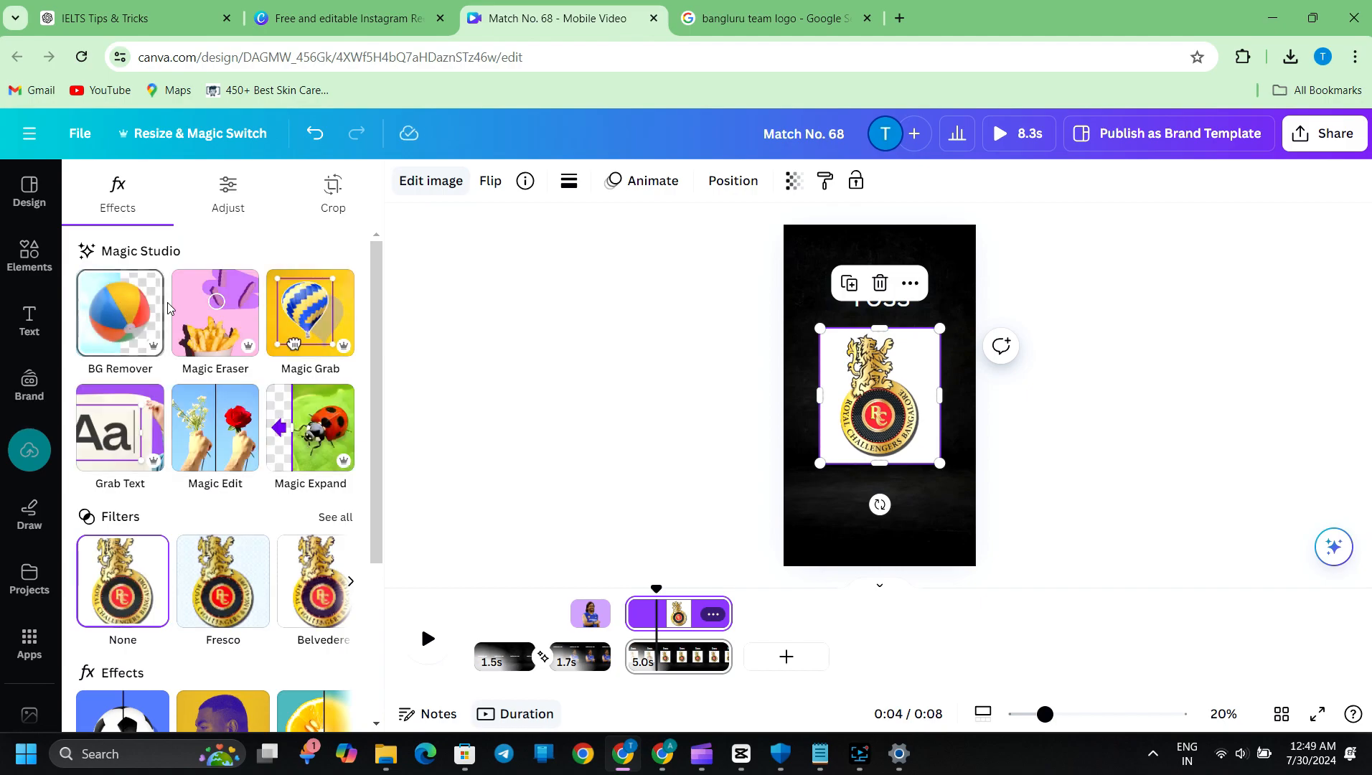
{"action": "left_click", "coordinate": [122, 312]}
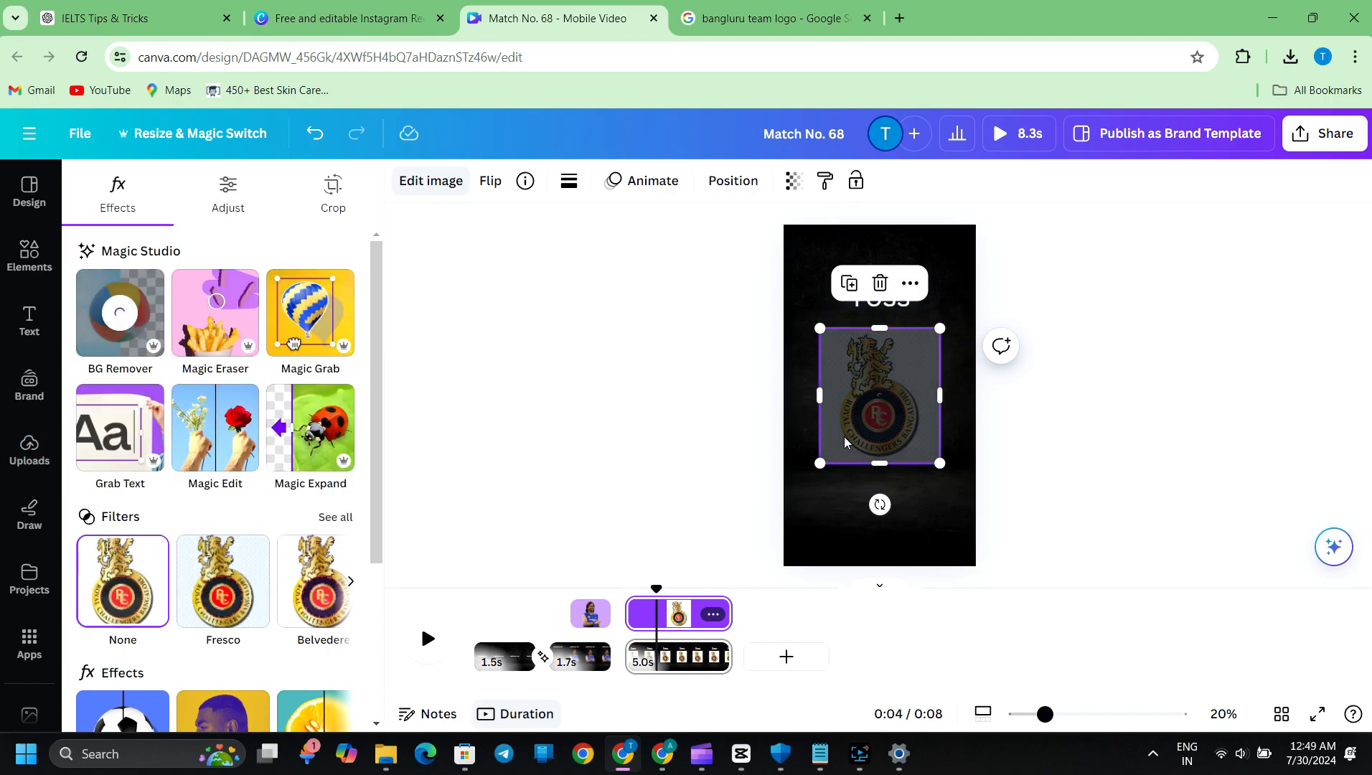
{"action": "left_click_drag", "start_coordinate": [821, 462], "coordinate": [883, 422]}
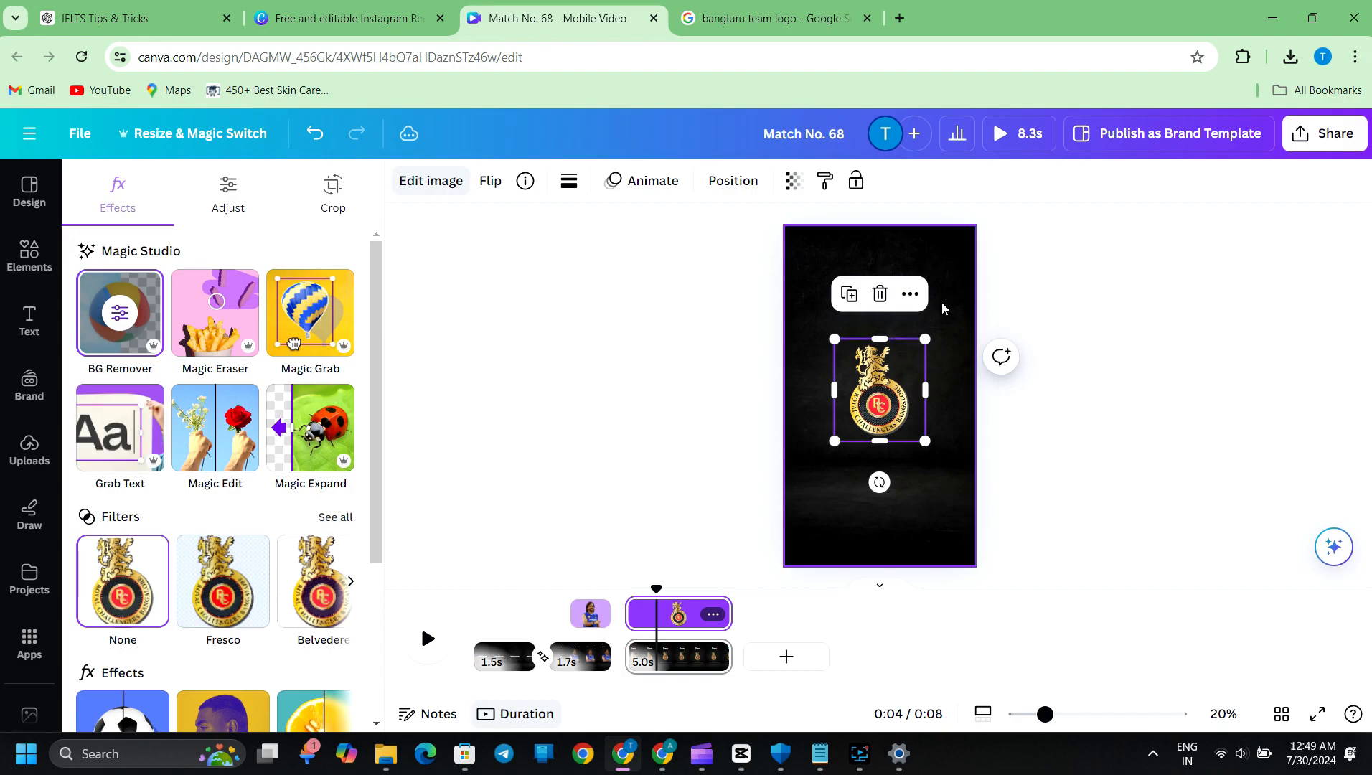
Step: Extend the "Toss" text on the third page to read "Toss Win"
{"action": "left_click", "coordinate": [908, 297]}
{"action": "left_click_drag", "start_coordinate": [911, 297], "coordinate": [896, 297]}
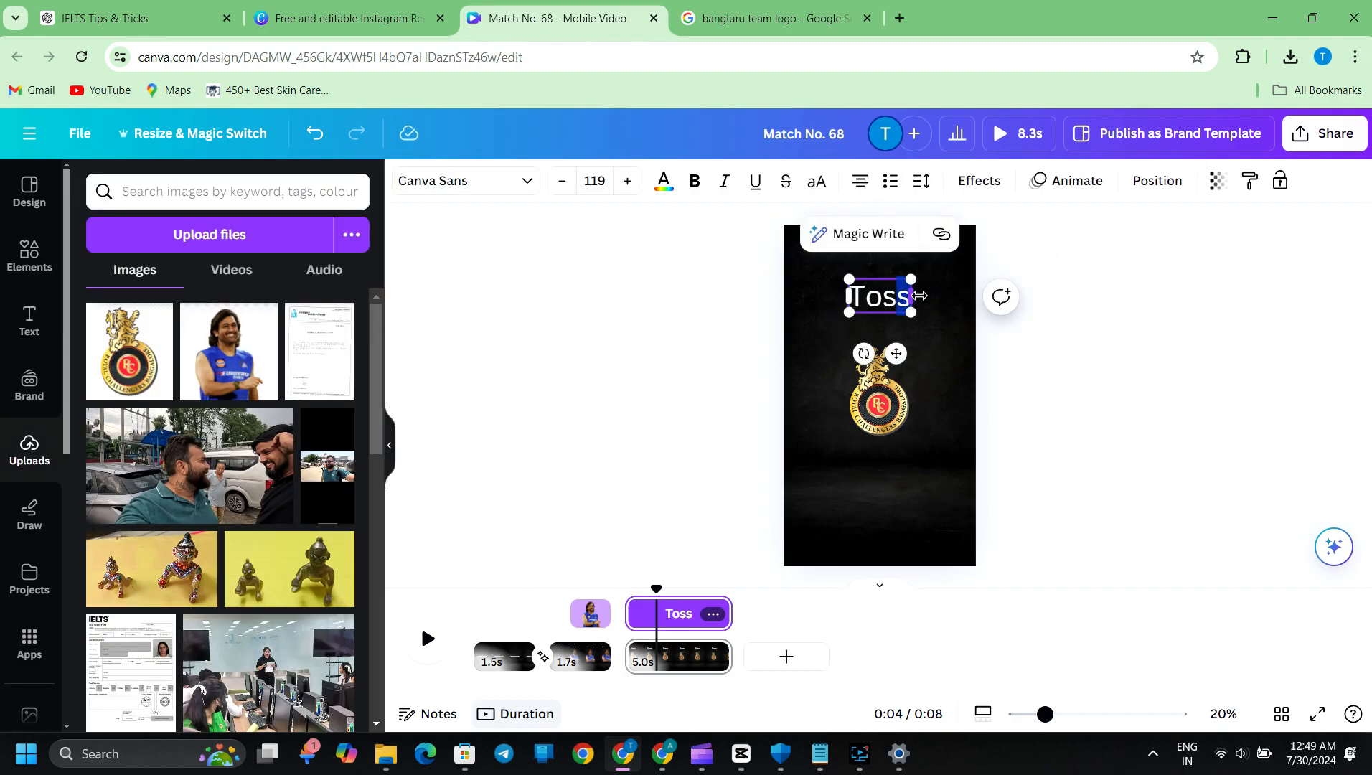
{"action": "left_click", "coordinate": [897, 297]}
{"action": "type", "text": "Win"}
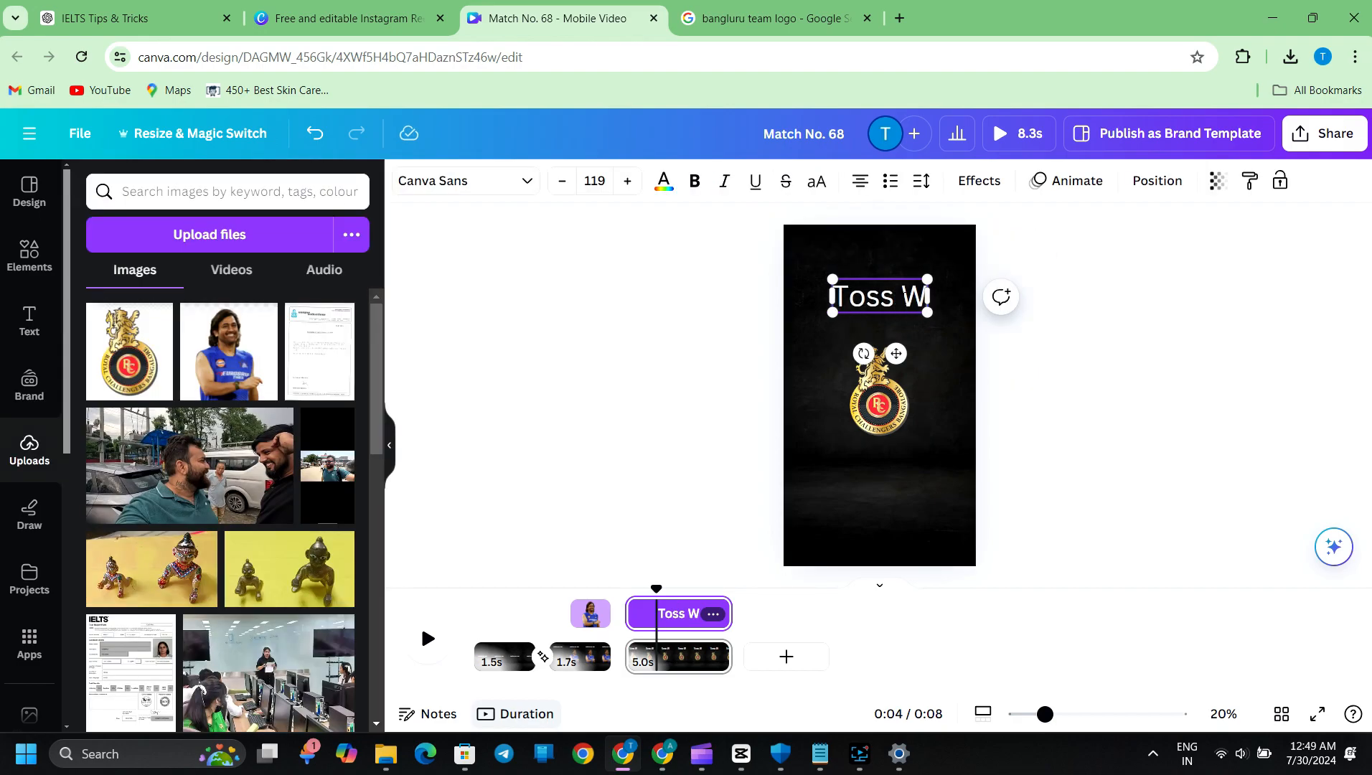
{"action": "left_click", "coordinate": [1085, 320]}
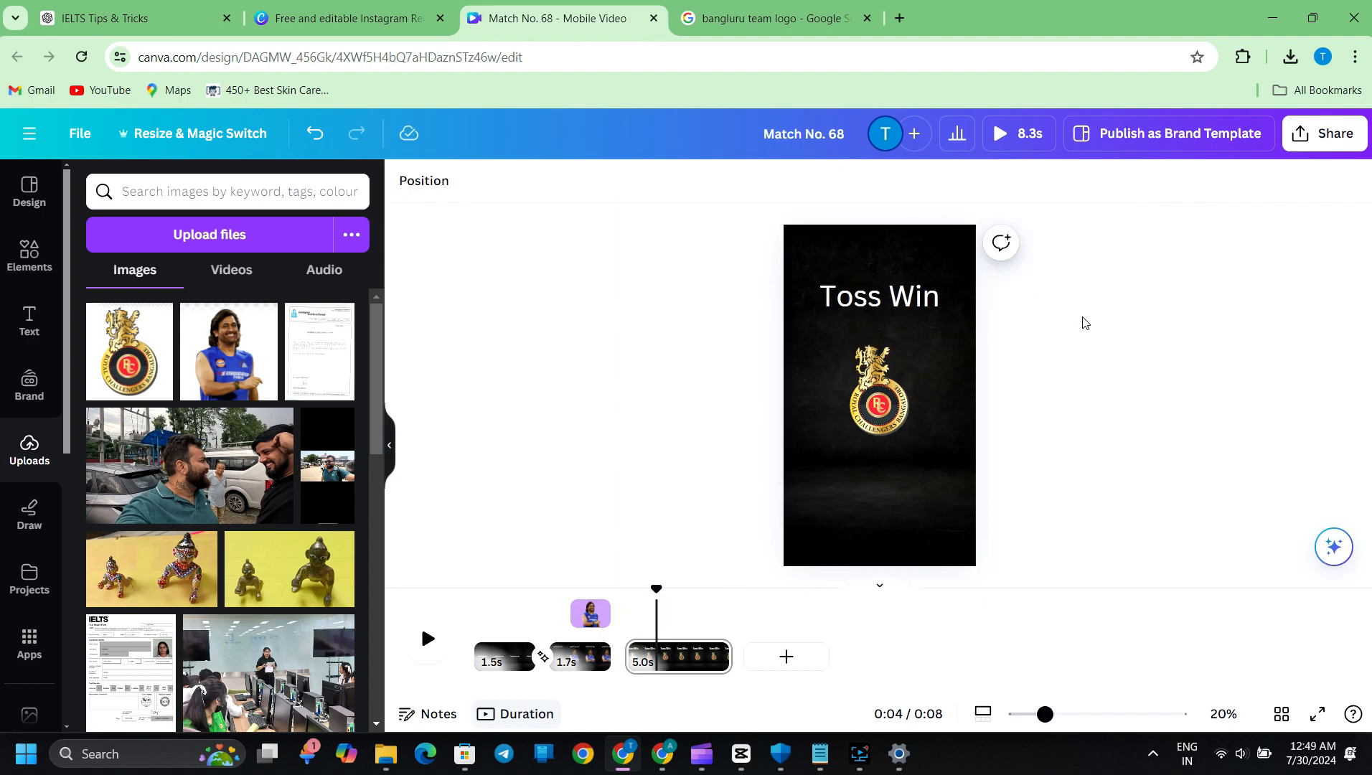
Step: Delay the team logo's start on the third page until after the "Toss Win" text and play the video from the beginning
{"action": "left_click", "coordinate": [879, 402]}
{"action": "right_click", "coordinate": [881, 424]}
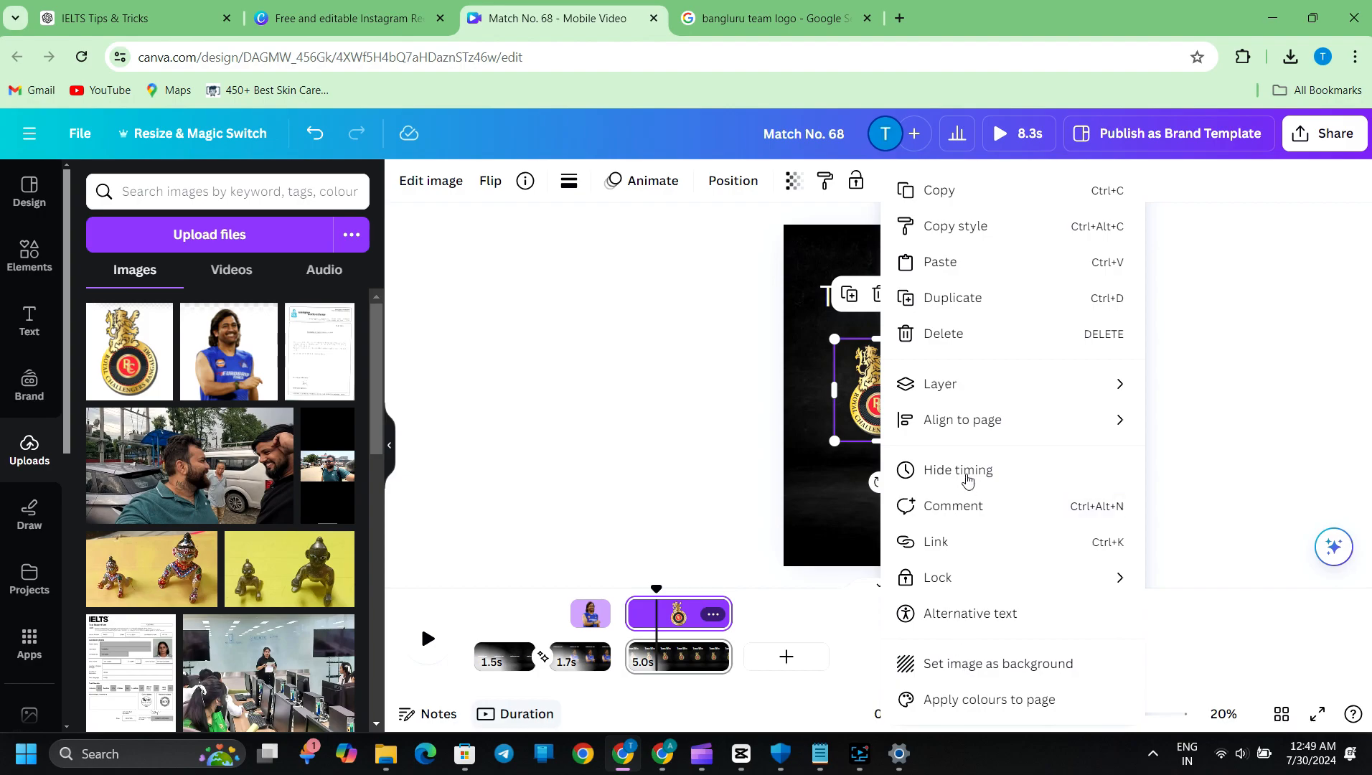
{"action": "left_click", "coordinate": [625, 612]}
{"action": "left_click_drag", "start_coordinate": [626, 613], "coordinate": [476, 591]}
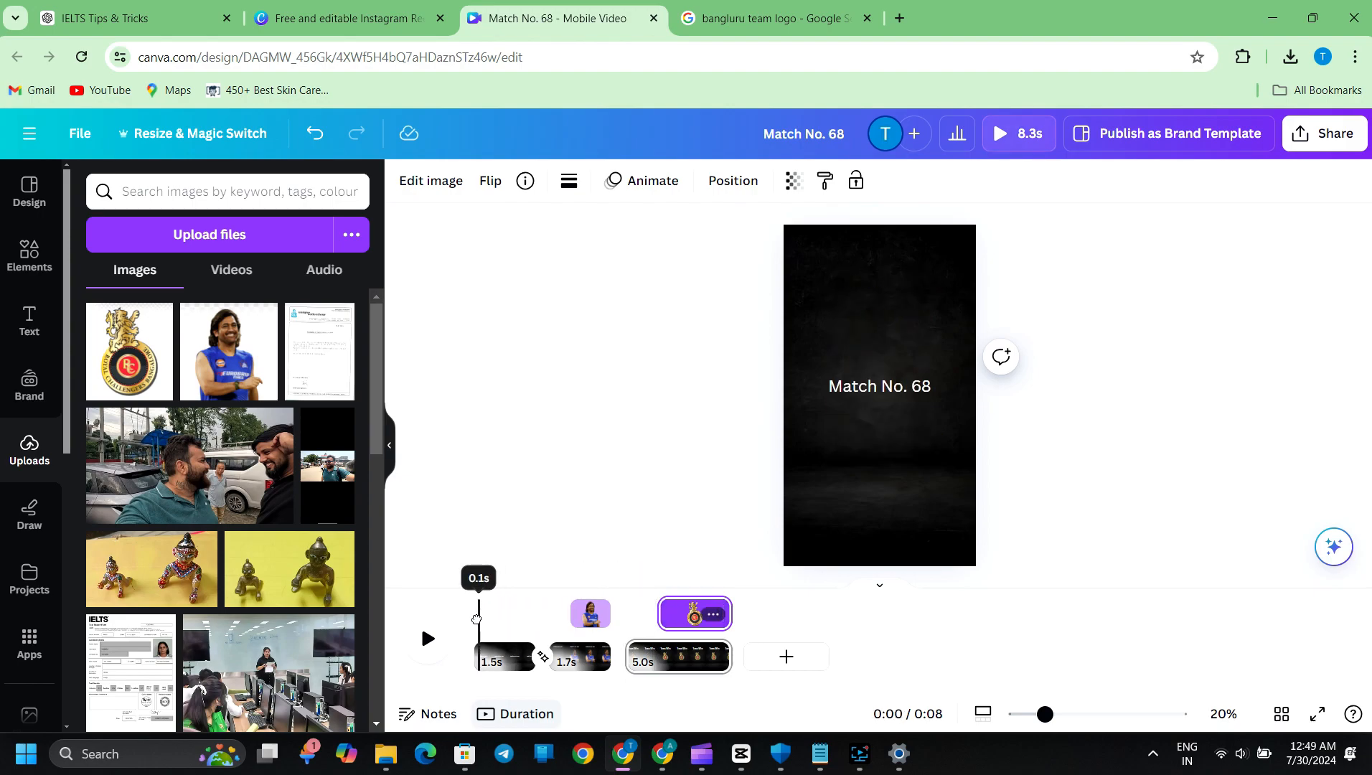
{"action": "key", "text": "space"}
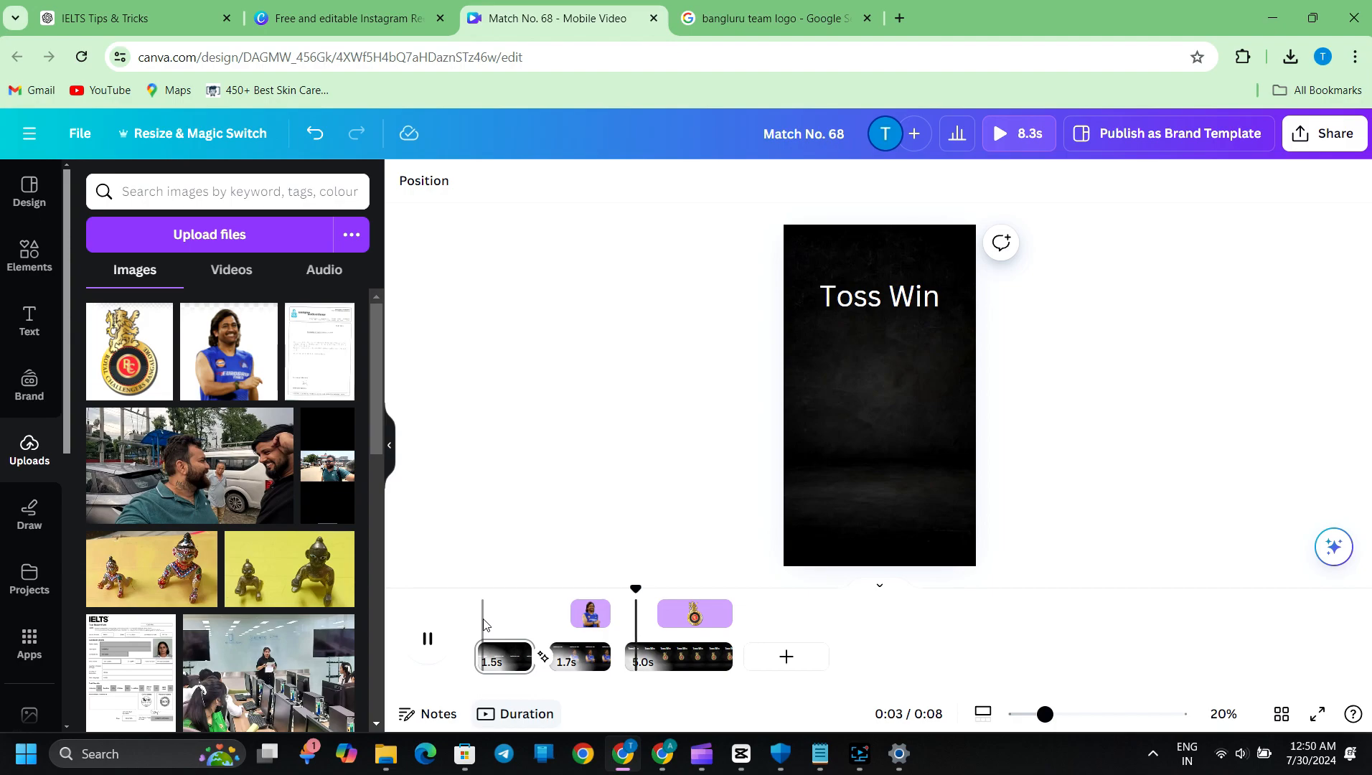
{"action": "key", "text": "space"}
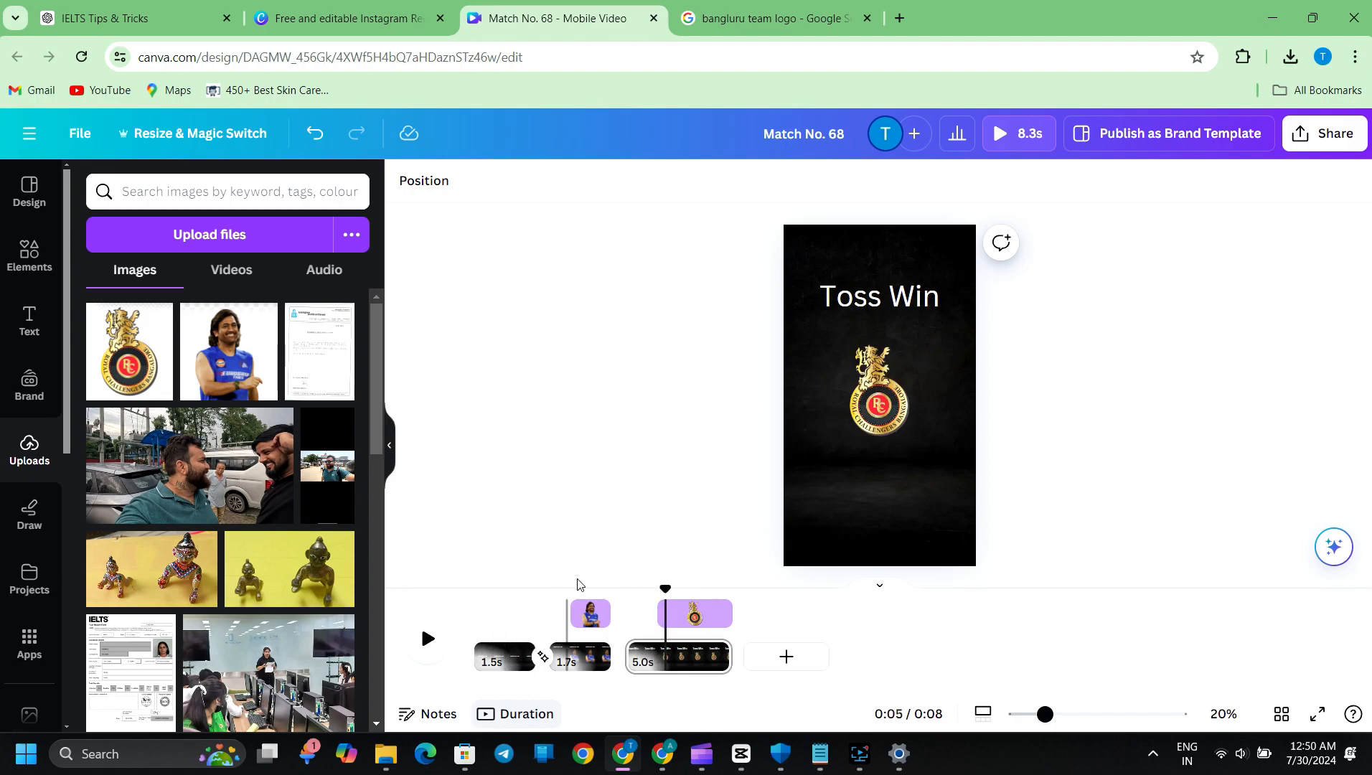
Step: Upload today's "Untitled video - Made with Clipchamp" voice-over file from Downloads to the design's uploads
{"action": "left_click", "coordinate": [226, 247]}
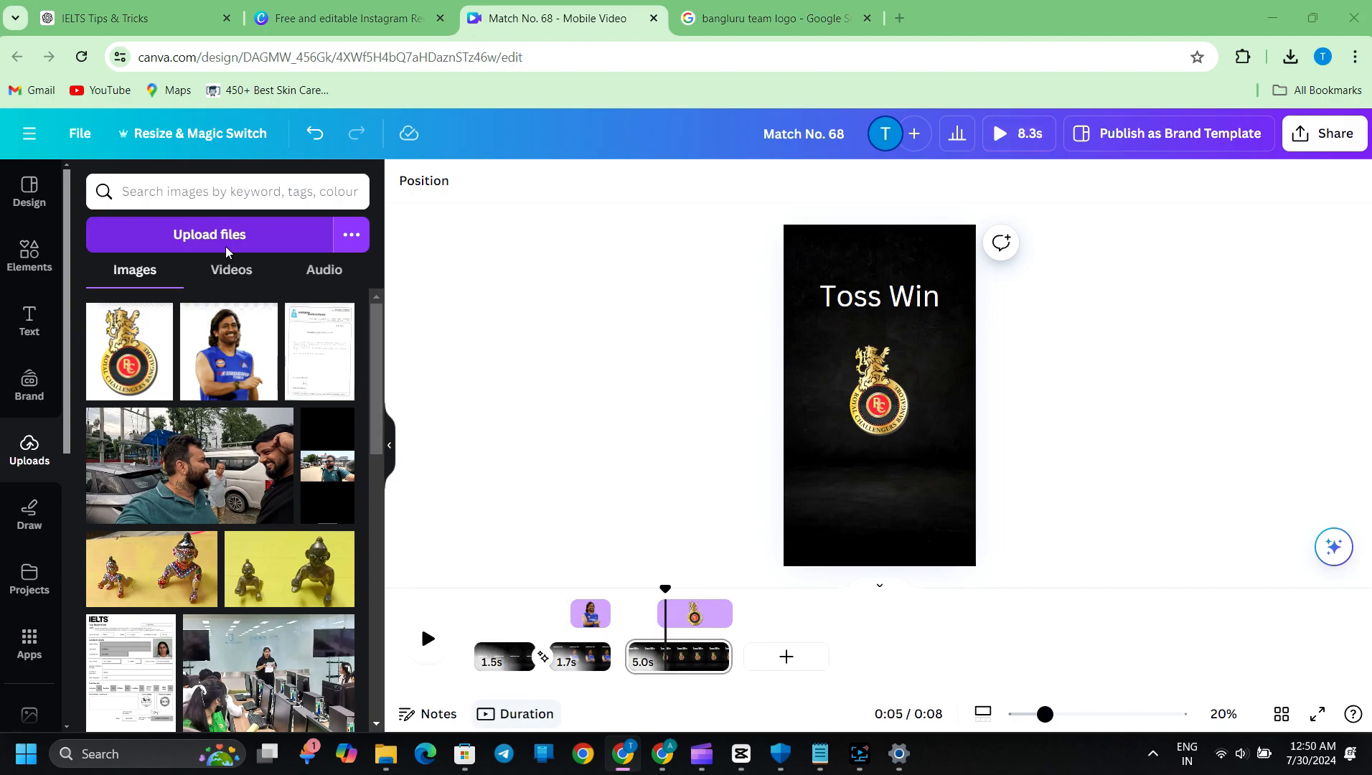
{"action": "left_click", "coordinate": [267, 208]}
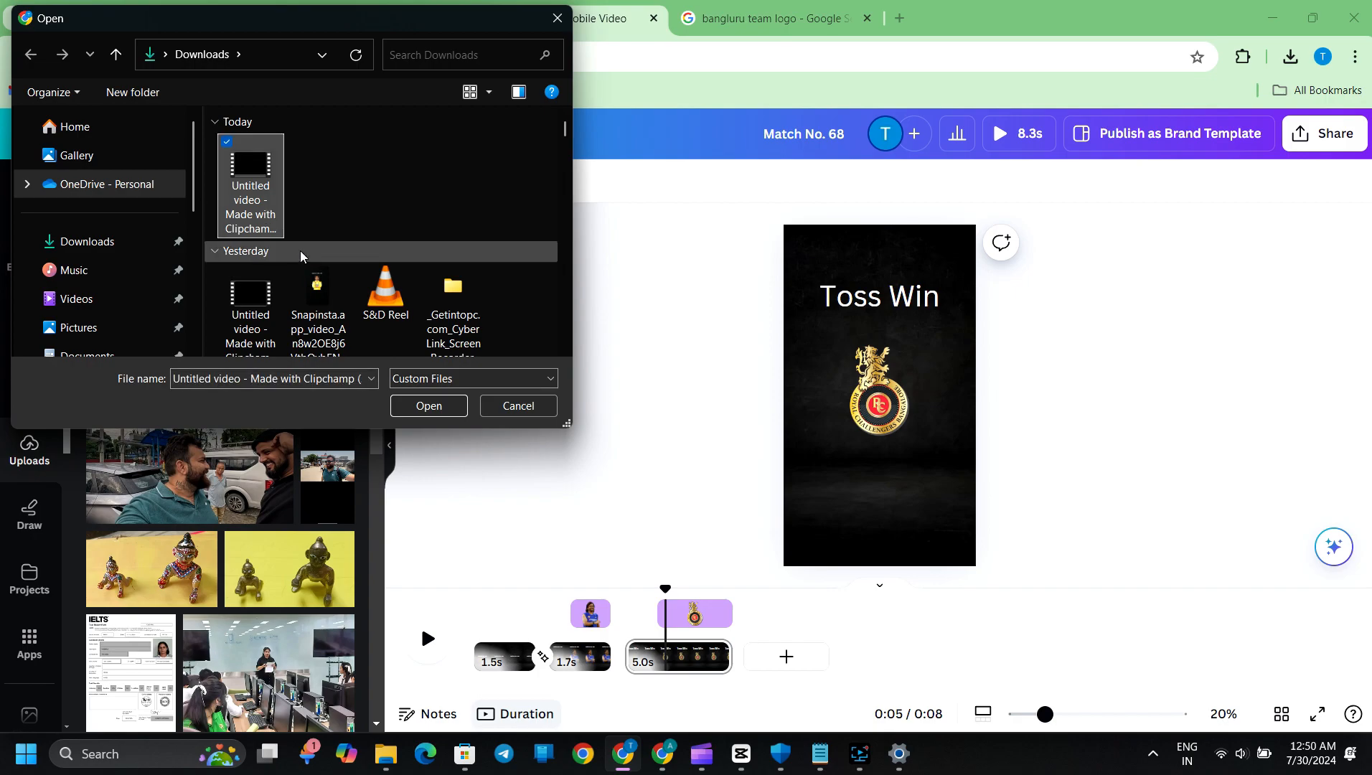
{"action": "left_click", "coordinate": [419, 404]}
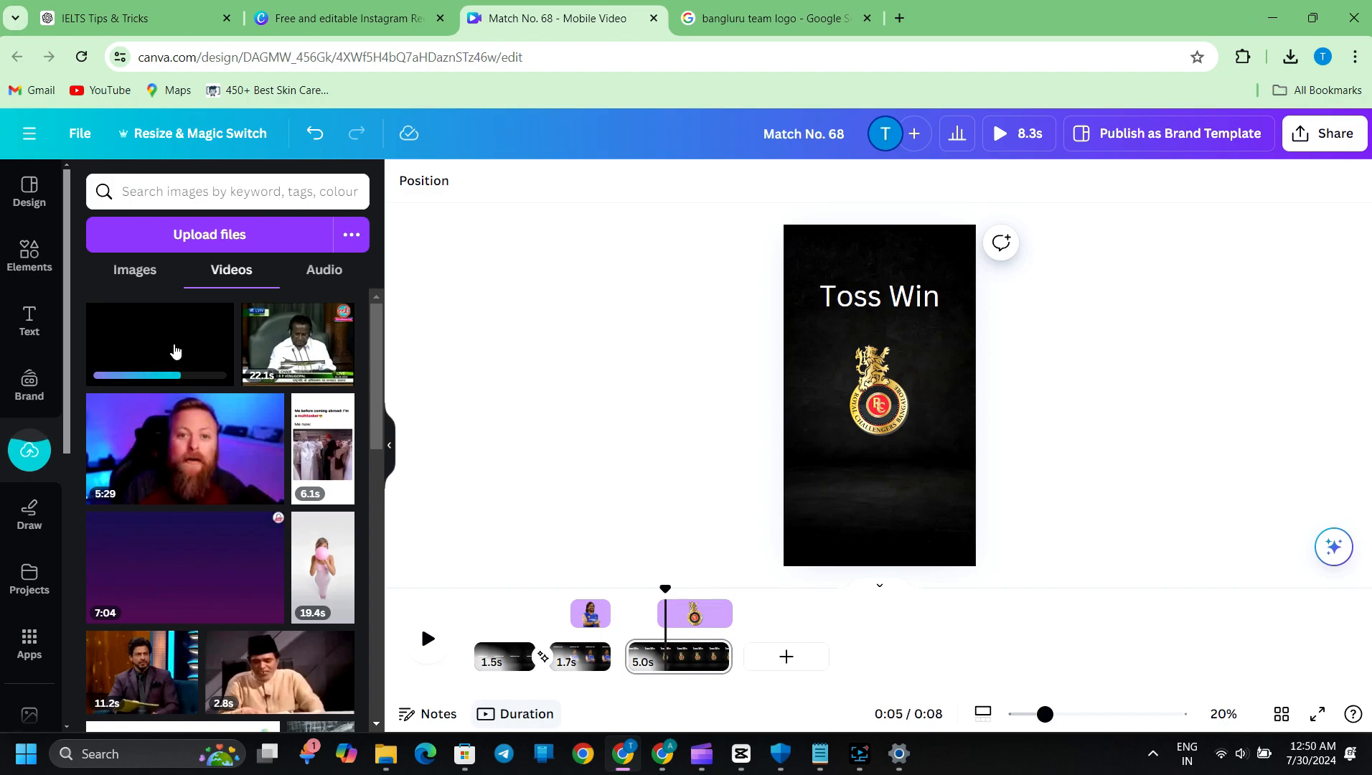
Step: Add a blank fourth page, place the uploaded 17.5s Clipchamp video on it and extract its audio
{"action": "left_click", "coordinate": [795, 658]}
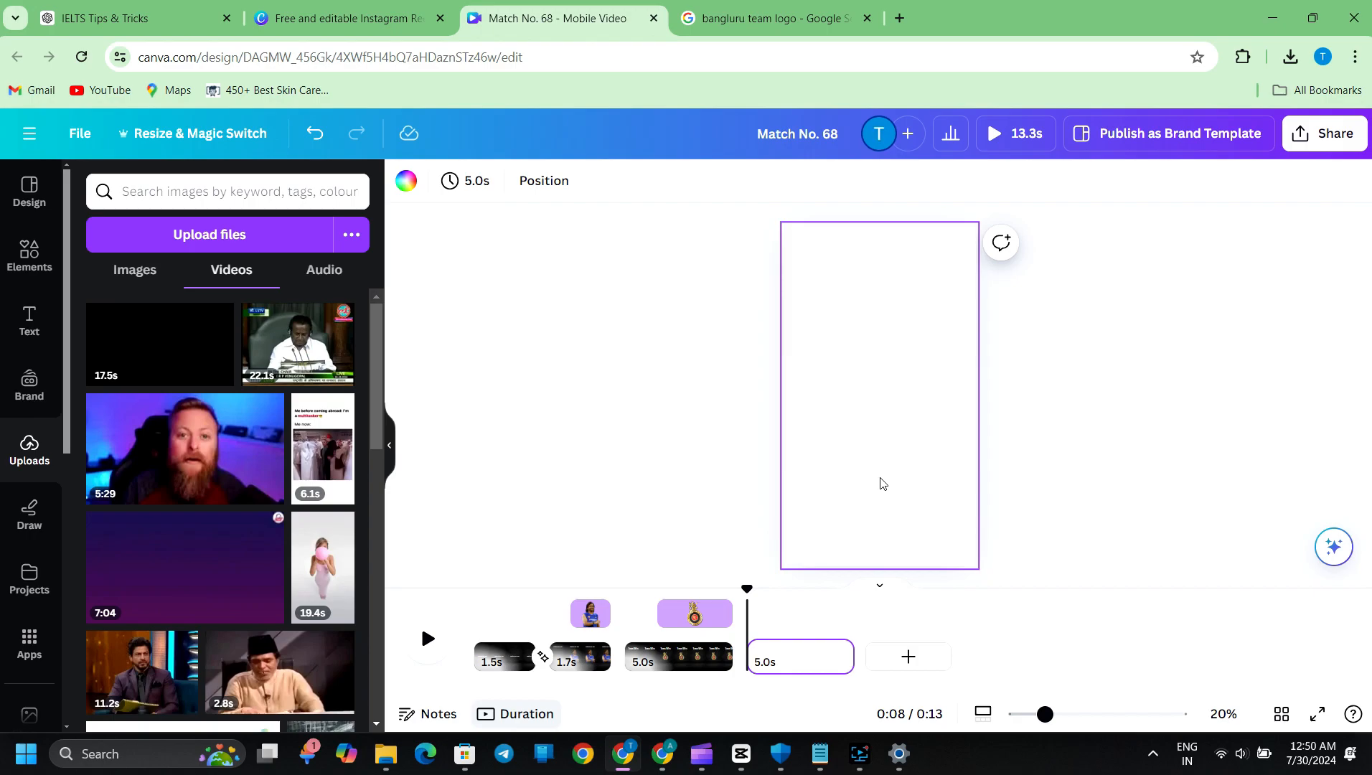
{"action": "left_click", "coordinate": [170, 365]}
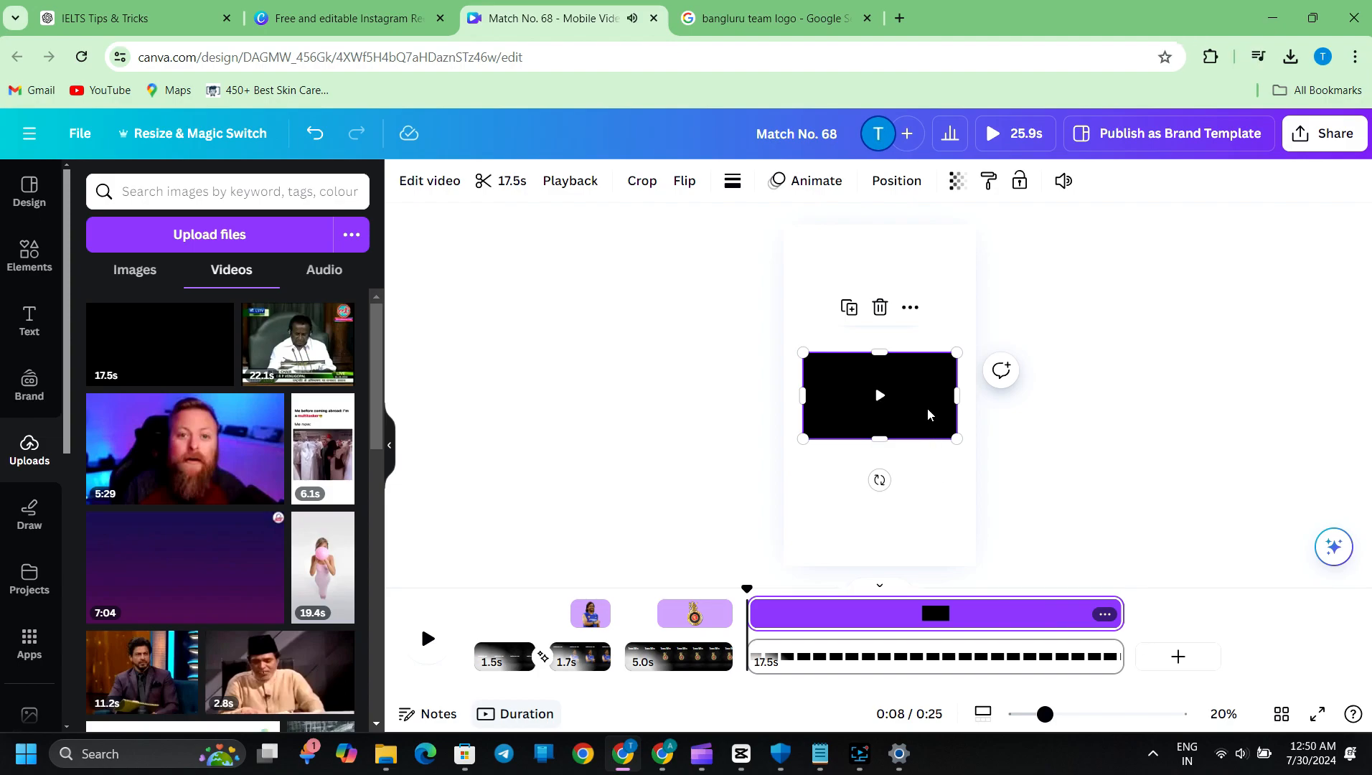
{"action": "right_click", "coordinate": [927, 408]}
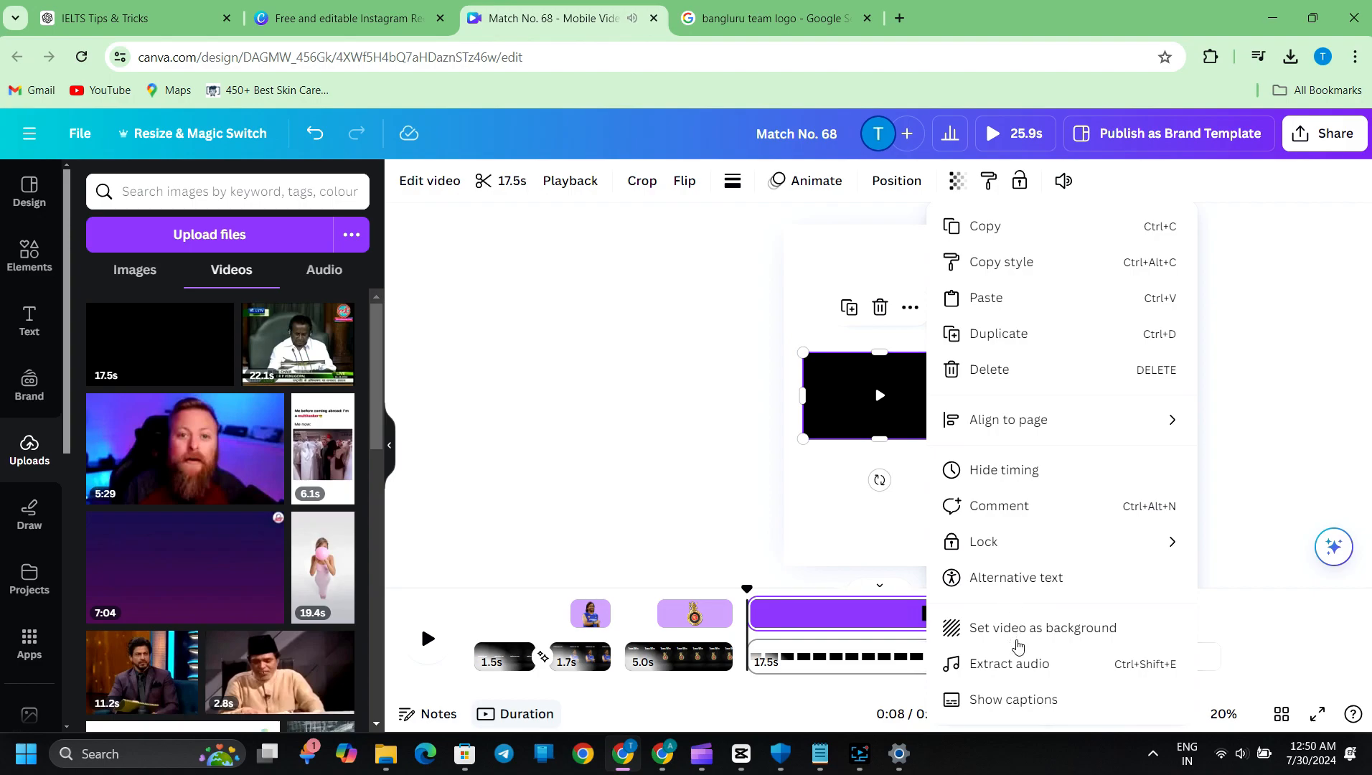
{"action": "left_click", "coordinate": [1016, 663]}
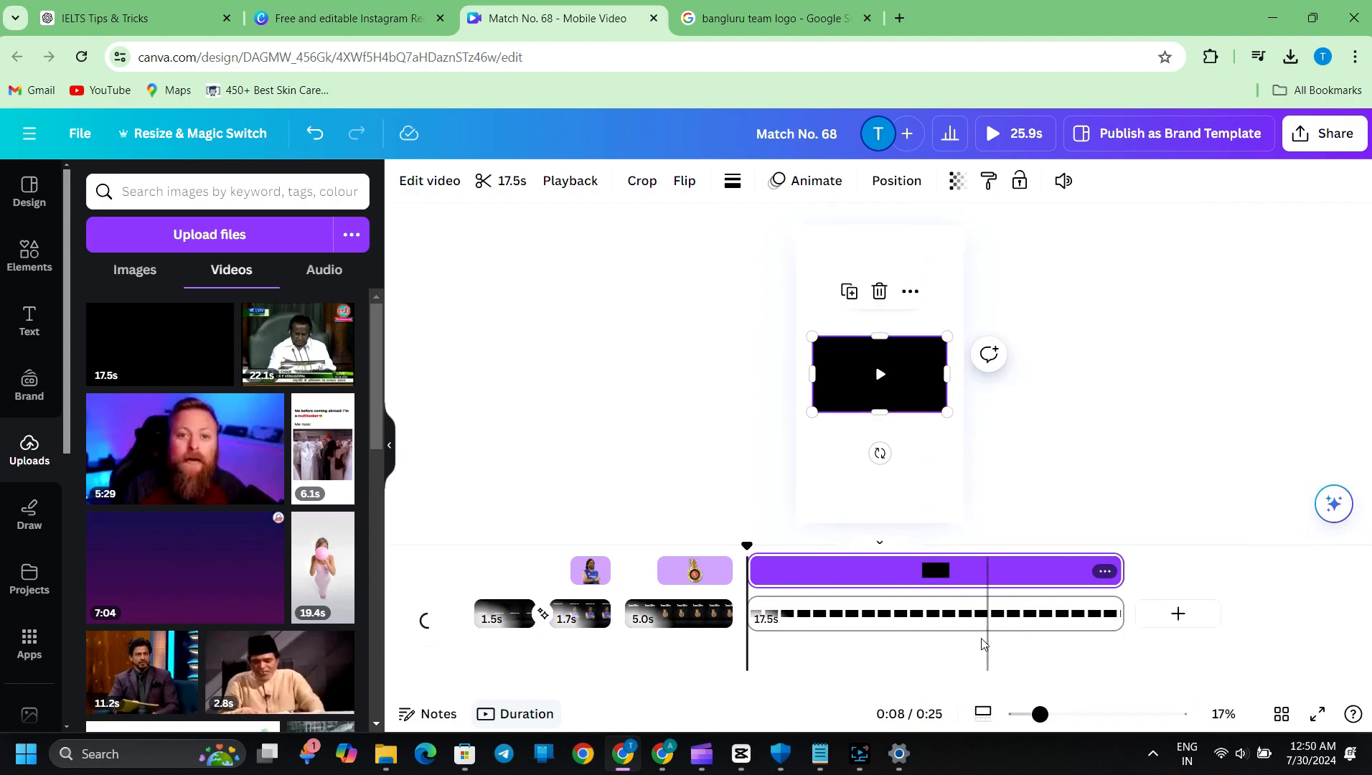
Step: Move the extracted audio track to the start of the timeline and delete the temporary fourth page
{"action": "left_click_drag", "start_coordinate": [829, 657], "coordinate": [554, 657]}
{"action": "left_click", "coordinate": [857, 612]}
{"action": "key", "text": "Delete"}
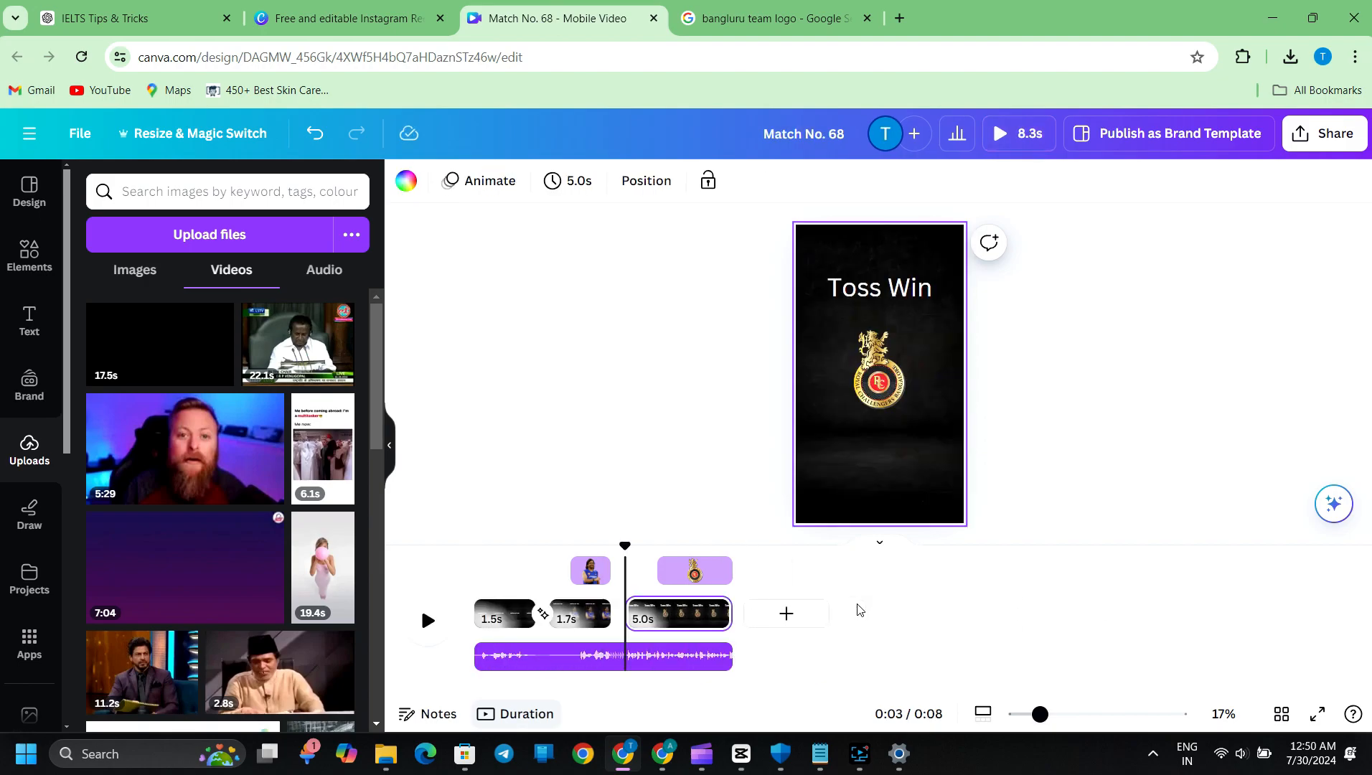
Step: Play the video from the beginning to check how the page timings match the voice-over
{"action": "left_click_drag", "start_coordinate": [625, 545], "coordinate": [474, 545]}
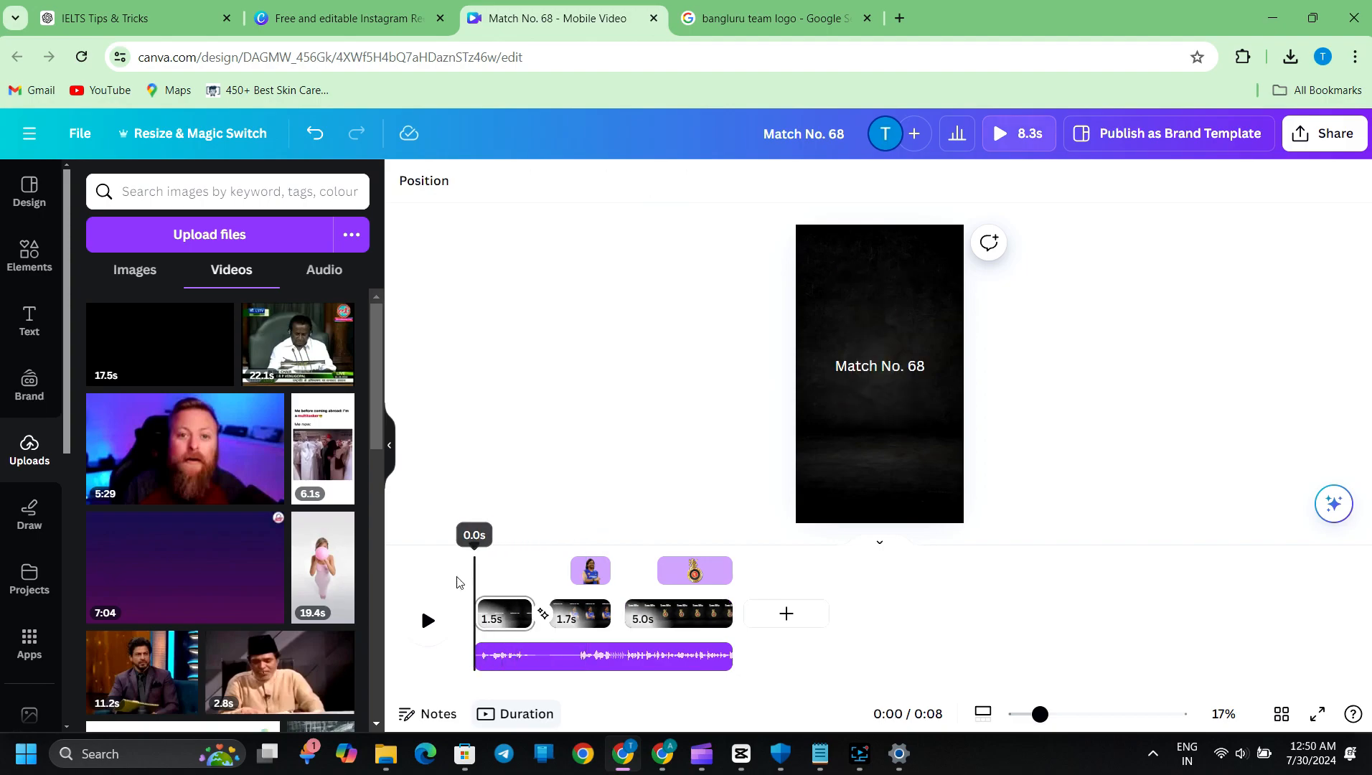
{"action": "left_click", "coordinate": [427, 621]}
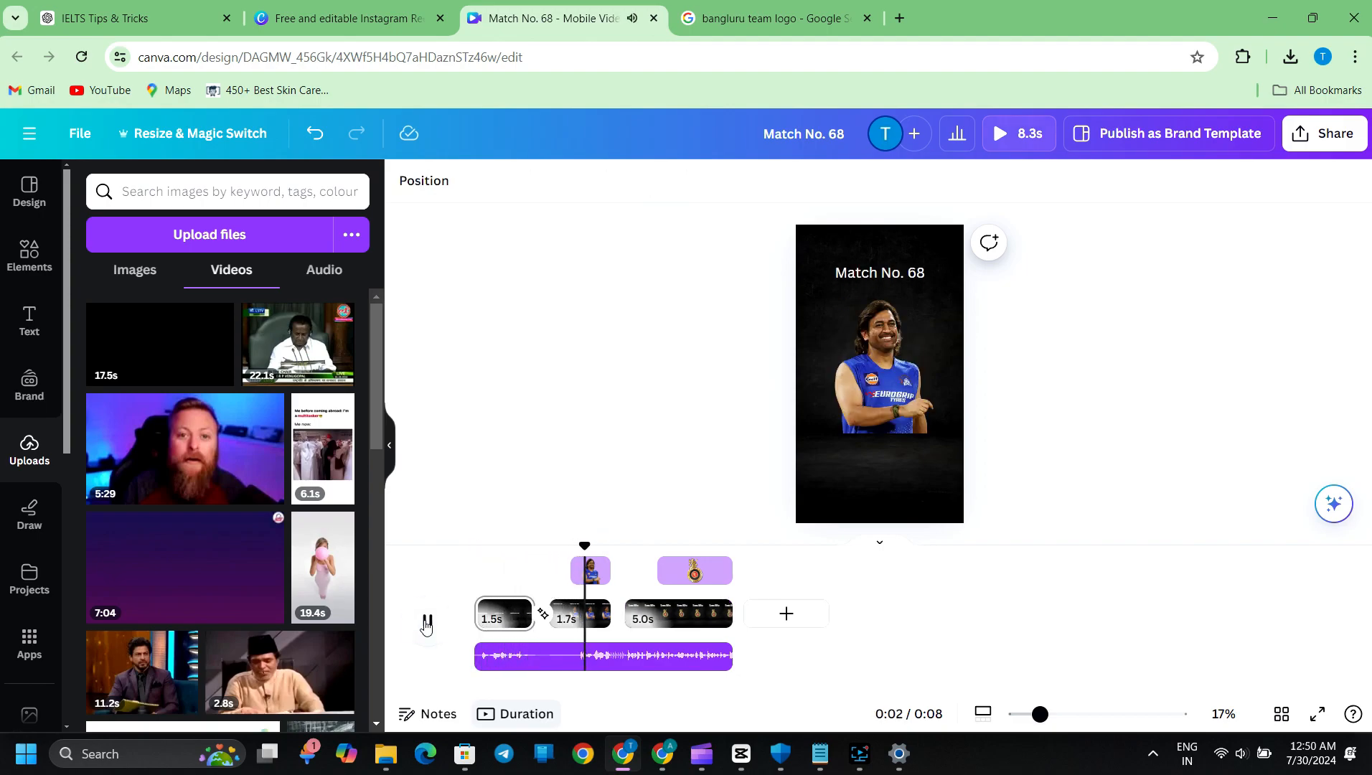
{"action": "left_click", "coordinate": [427, 622]}
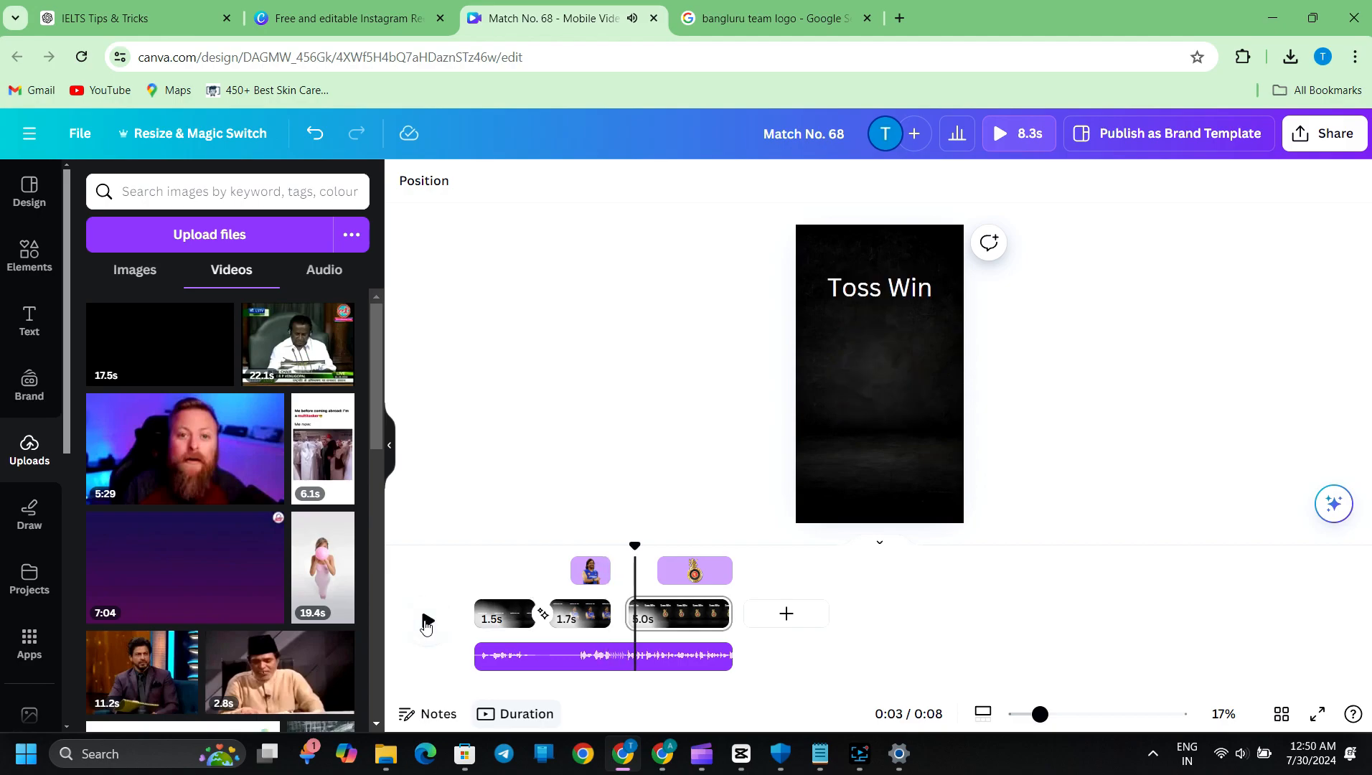
{"action": "left_click", "coordinate": [427, 622]}
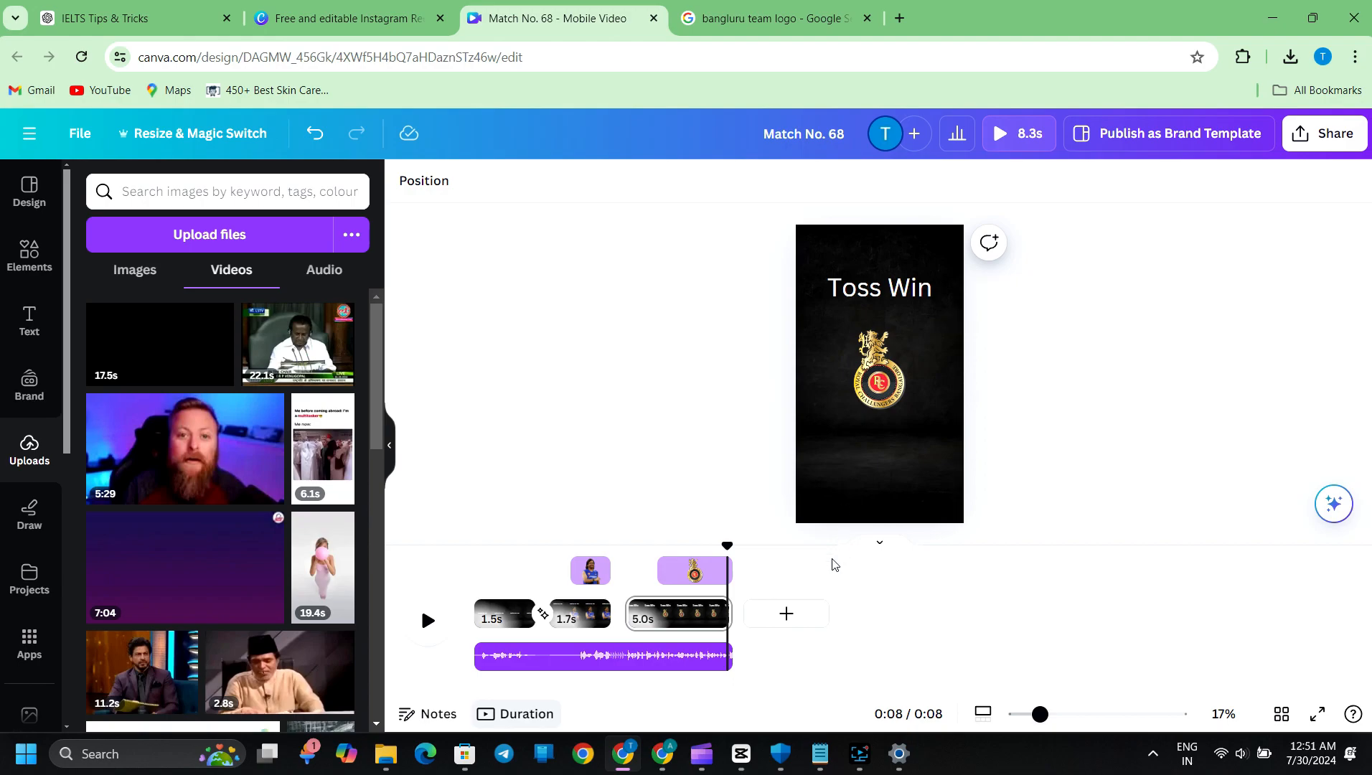
Step: Add a new fourth page and copy the black background image from the "Toss Win" page onto it
{"action": "left_click", "coordinate": [786, 613]}
{"action": "left_click", "coordinate": [782, 620]}
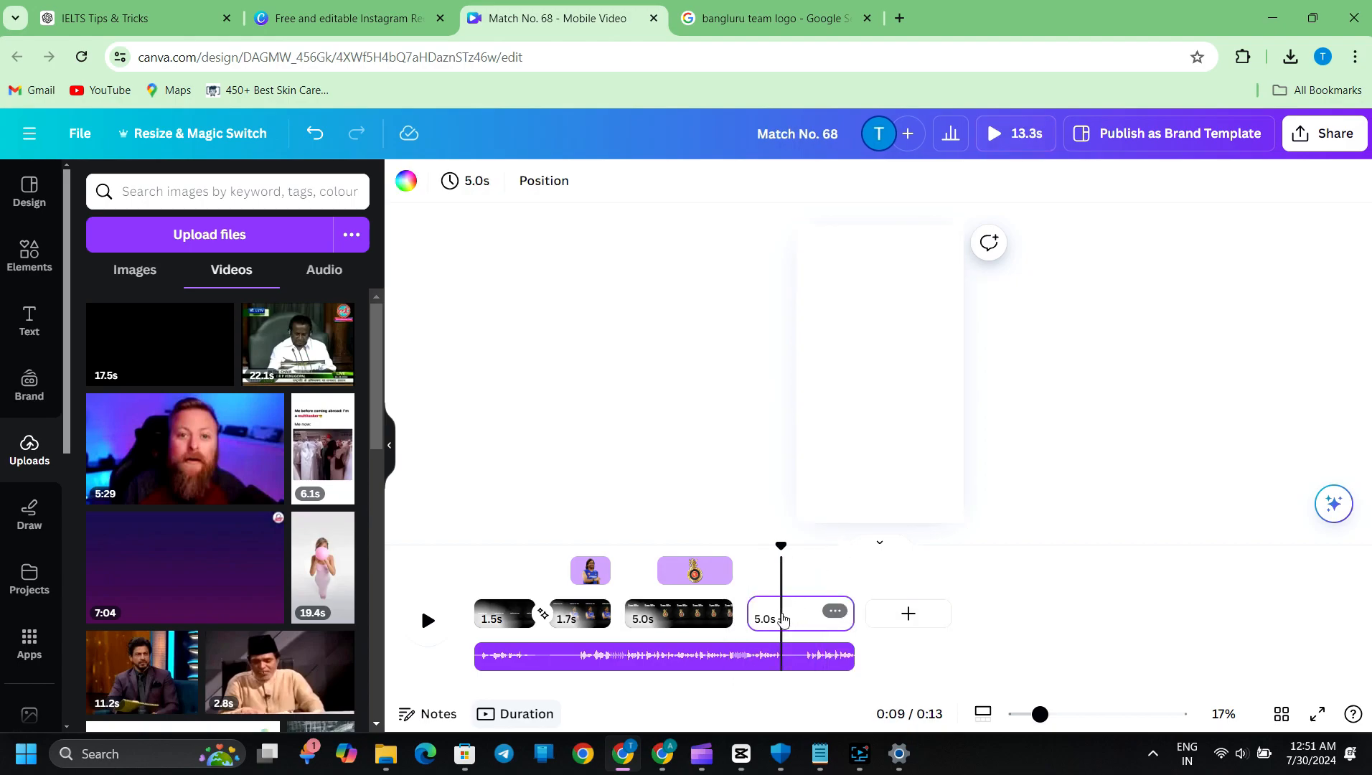
{"action": "left_click", "coordinate": [707, 614]}
{"action": "left_click", "coordinate": [851, 470]}
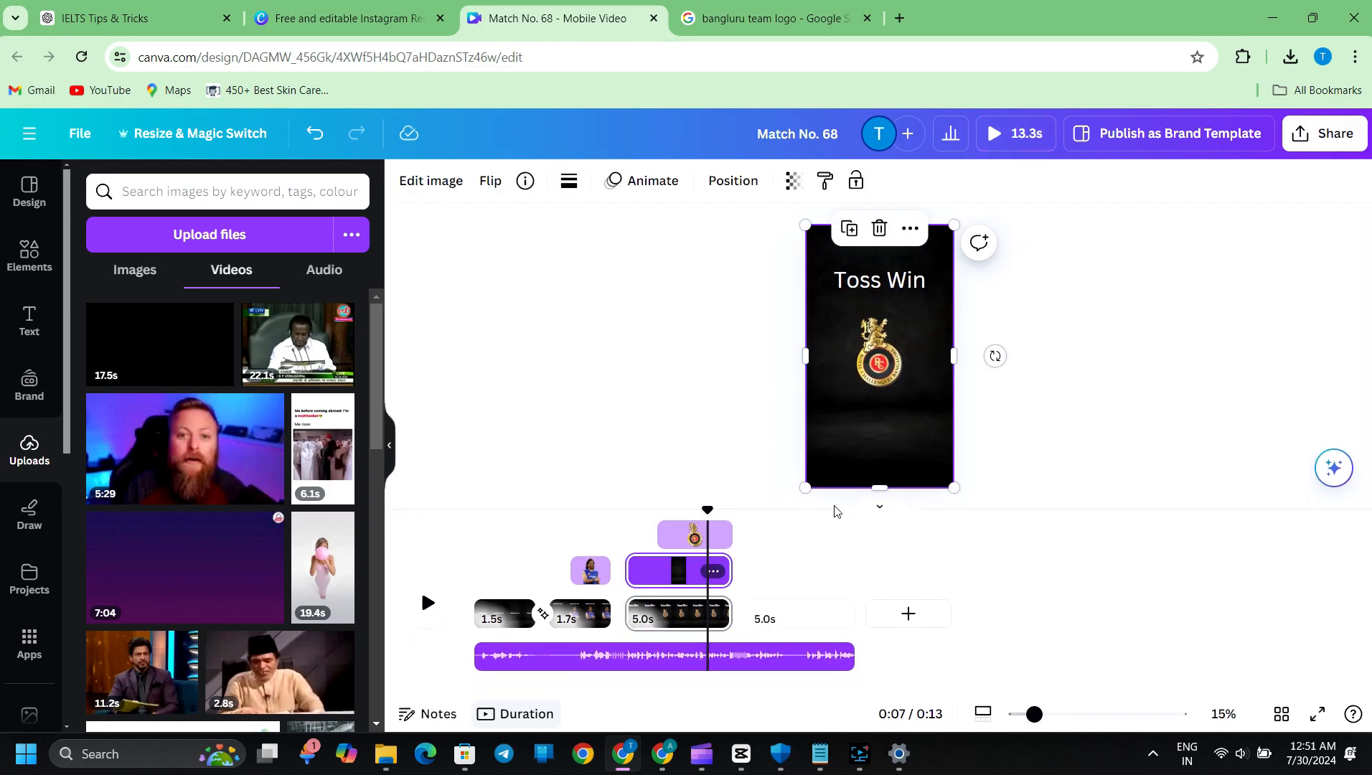
{"action": "left_click", "coordinate": [799, 616]}
{"action": "left_click", "coordinate": [842, 460]}
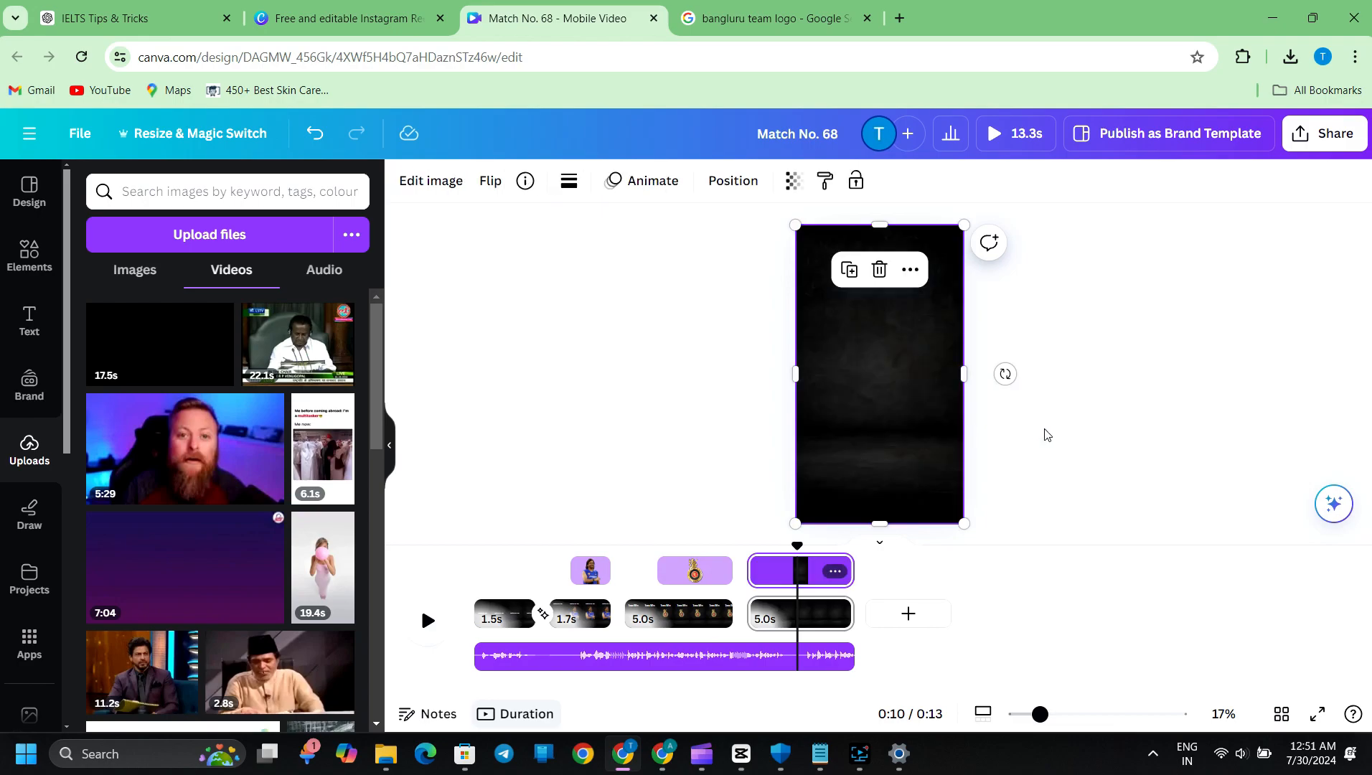
{"action": "left_click", "coordinate": [1057, 440]}
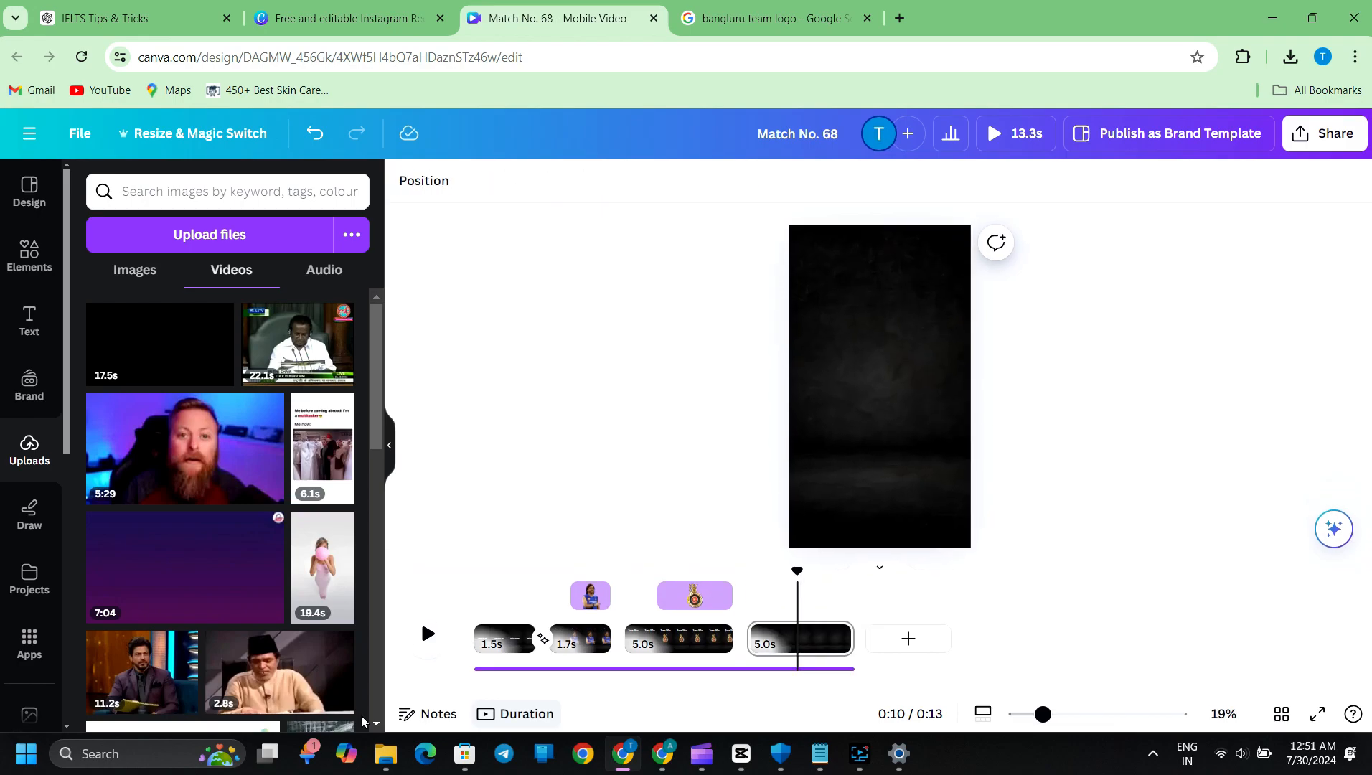
{"action": "left_click", "coordinate": [859, 757]}
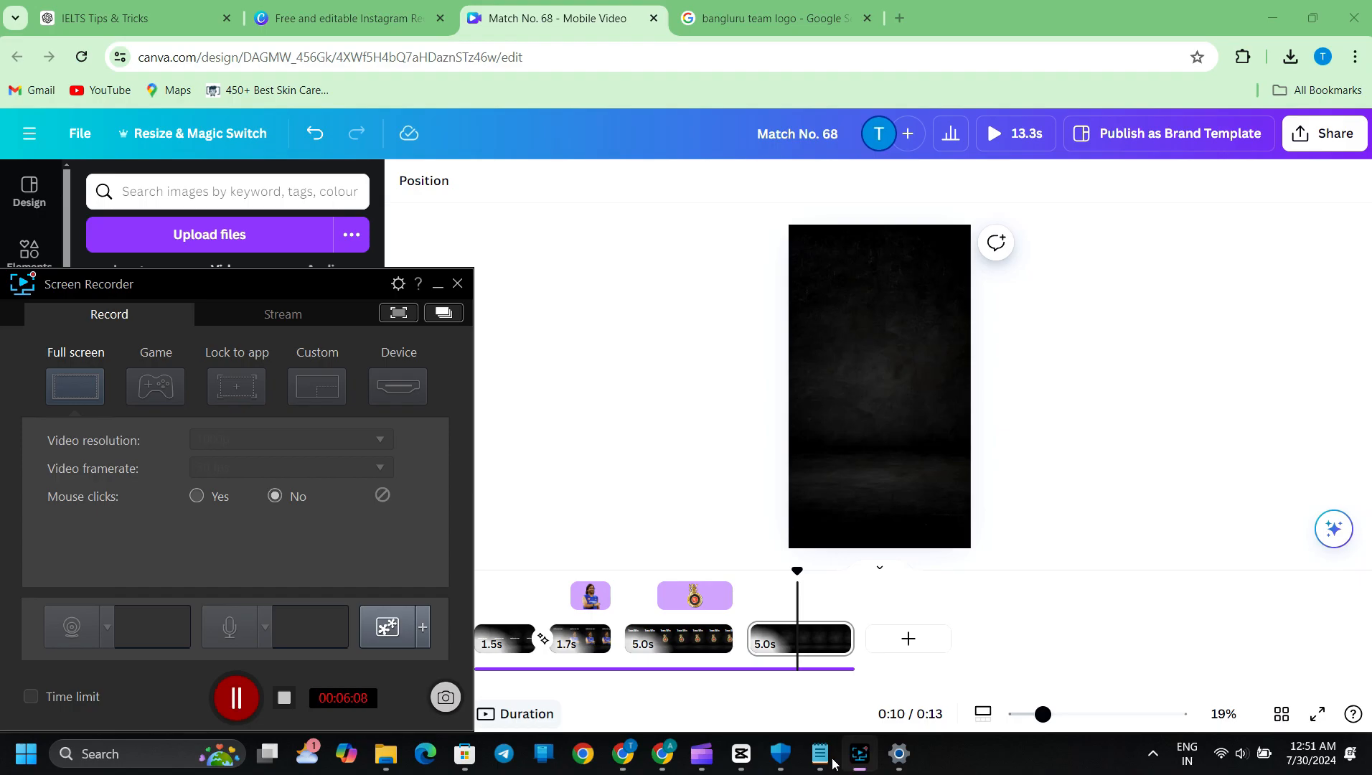